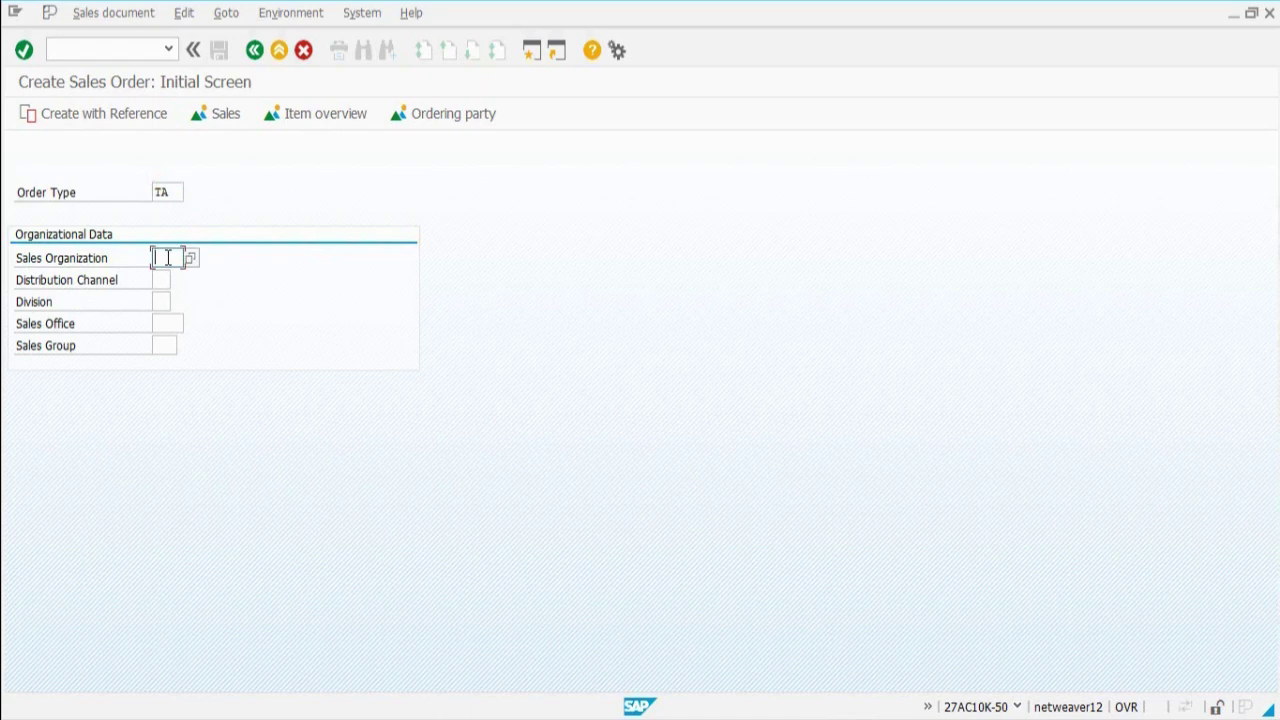
# Step: Set sales organization 1000, distribution channel 10 and division 00 for order type TA, and proceed to the order overview
pyautogui.write('1000')
pyautogui.click(160, 280)
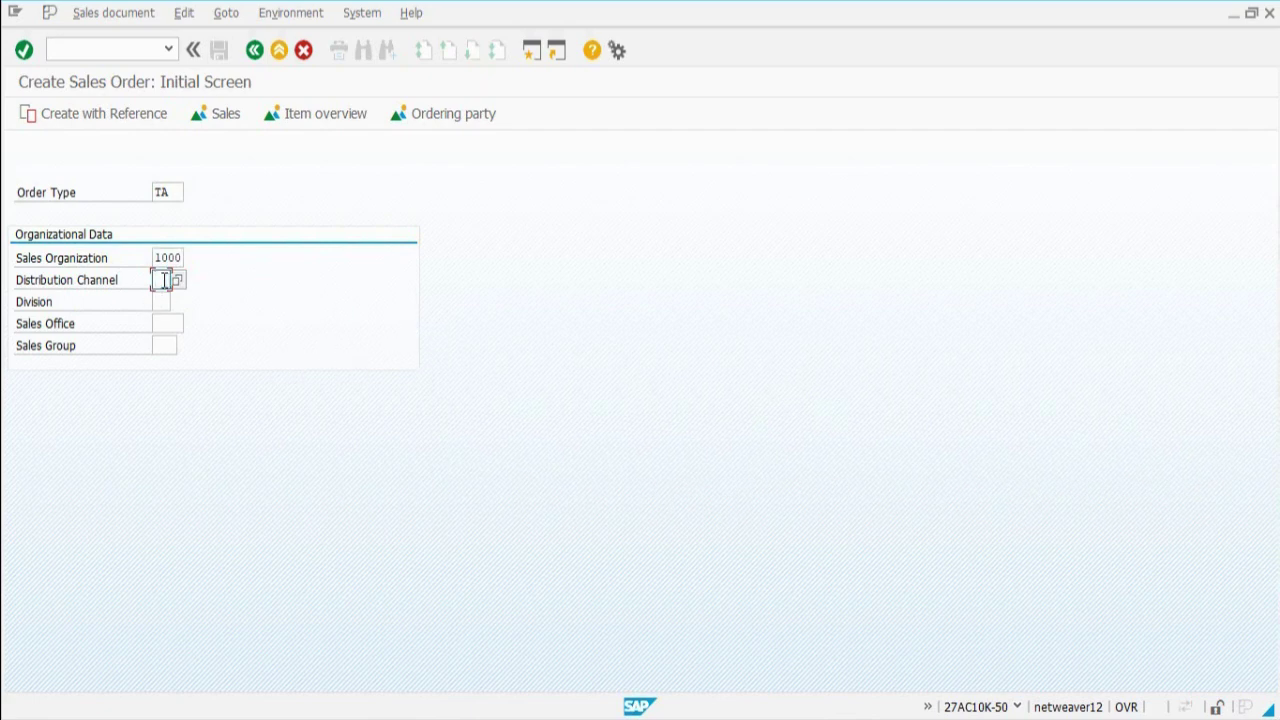
pyautogui.write('10')
pyautogui.click(160, 300)
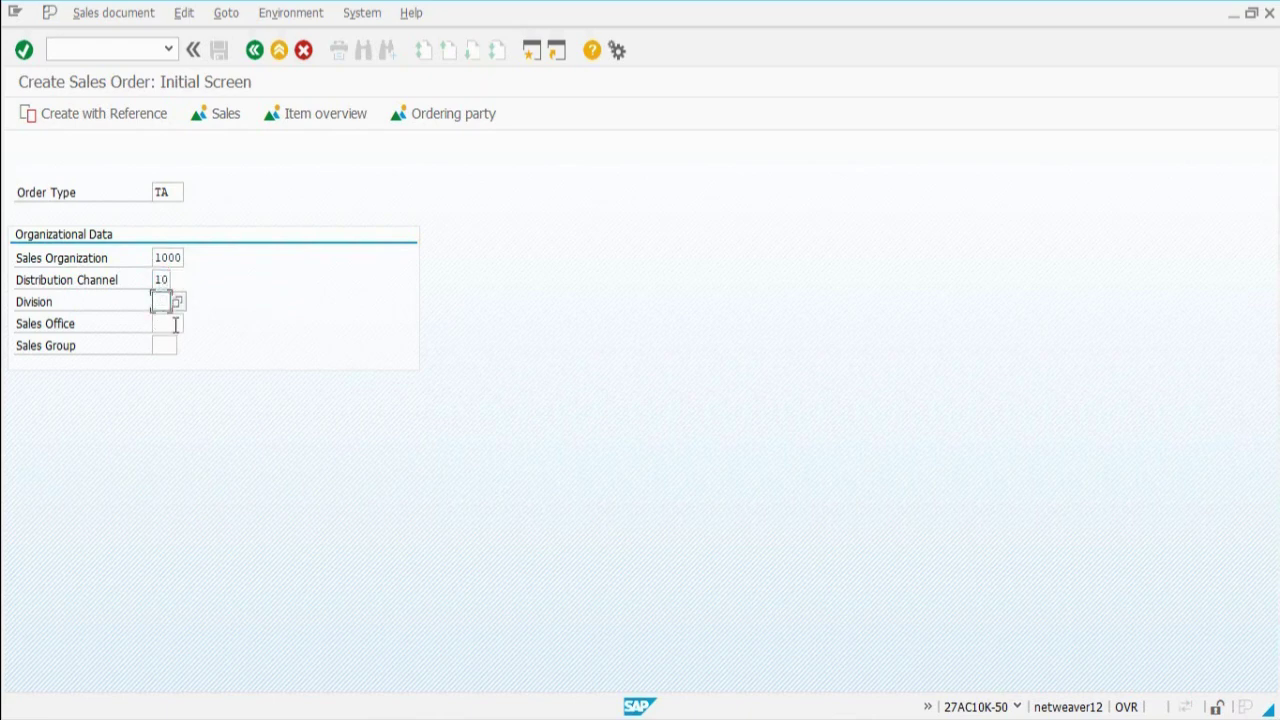
pyautogui.write('00')
pyautogui.press('Return')
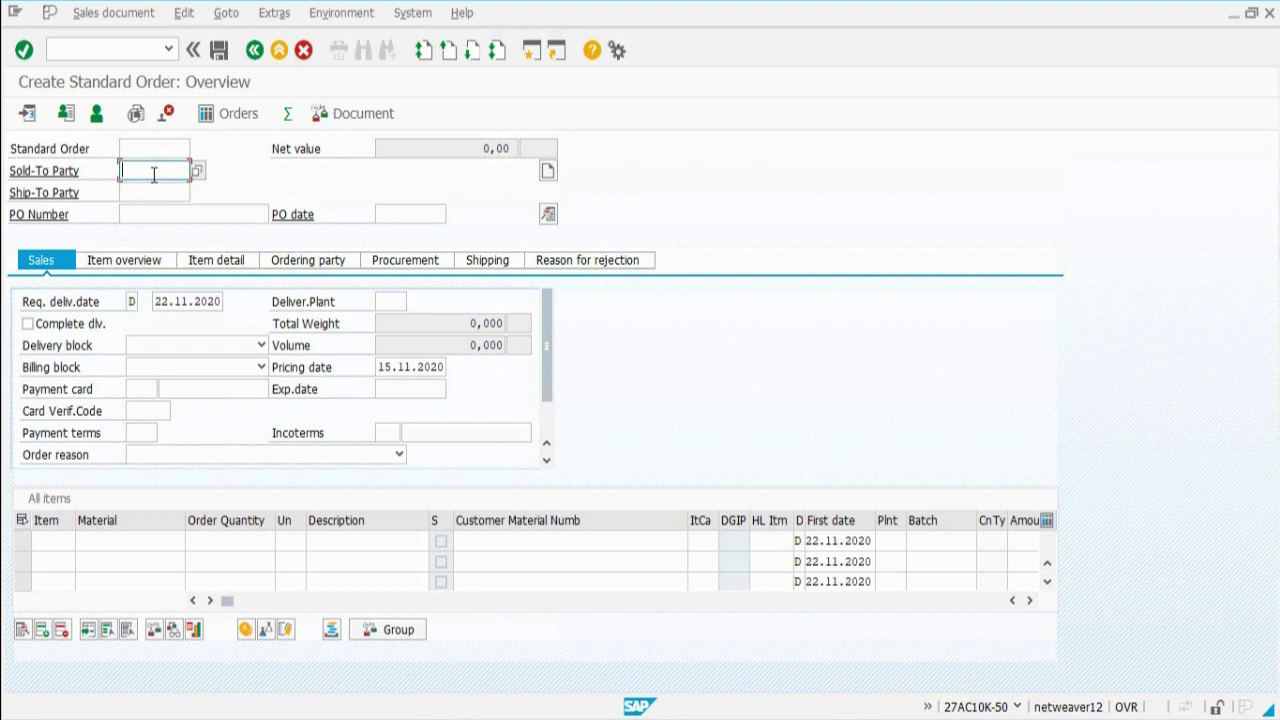
# Step: Fill in the order header with the sold-to customer's number, the purchase order number and the PO date 15.11.2020
pyautogui.write('CSTOMER')
pyautogui.write('K50')
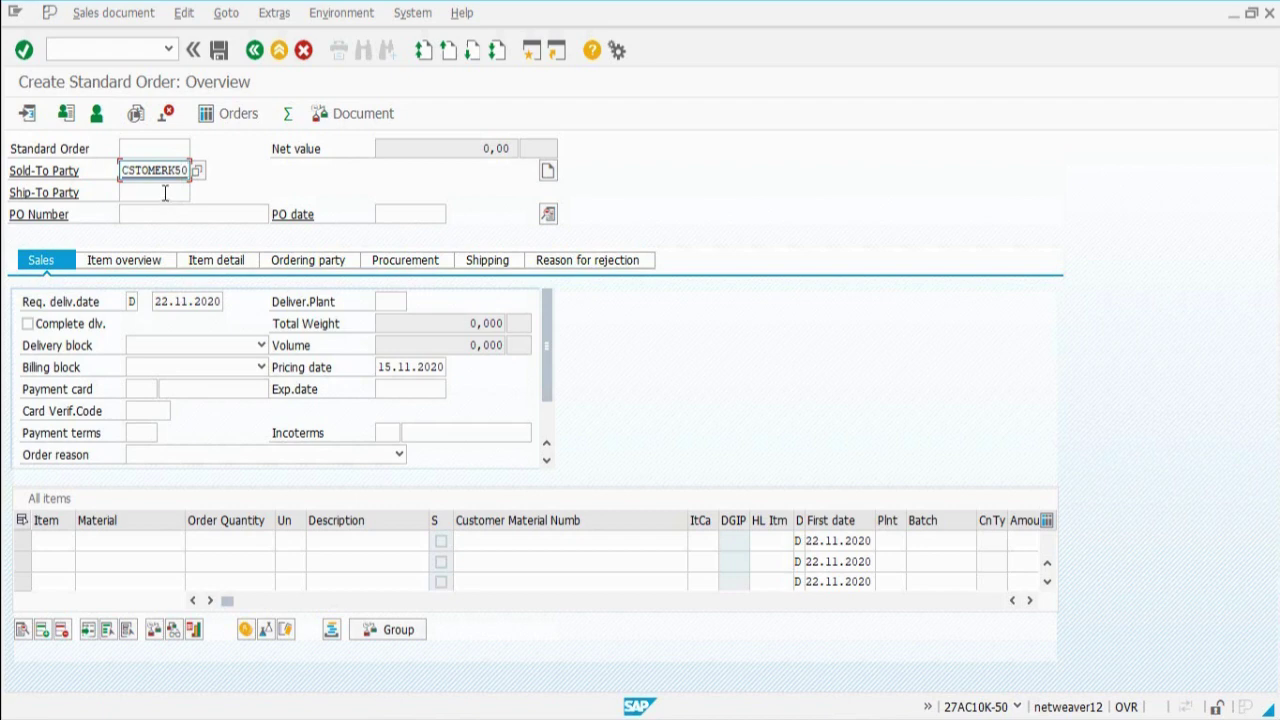
pyautogui.press('Return')
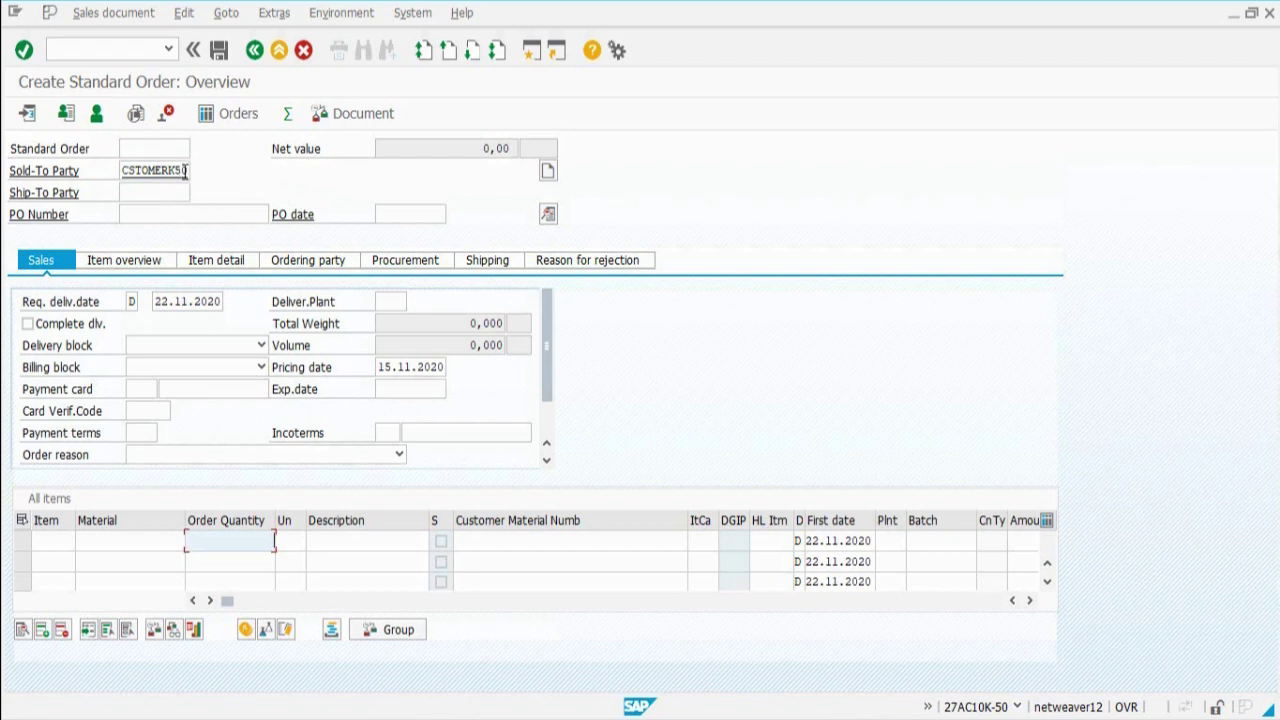
pyautogui.click(178, 214)
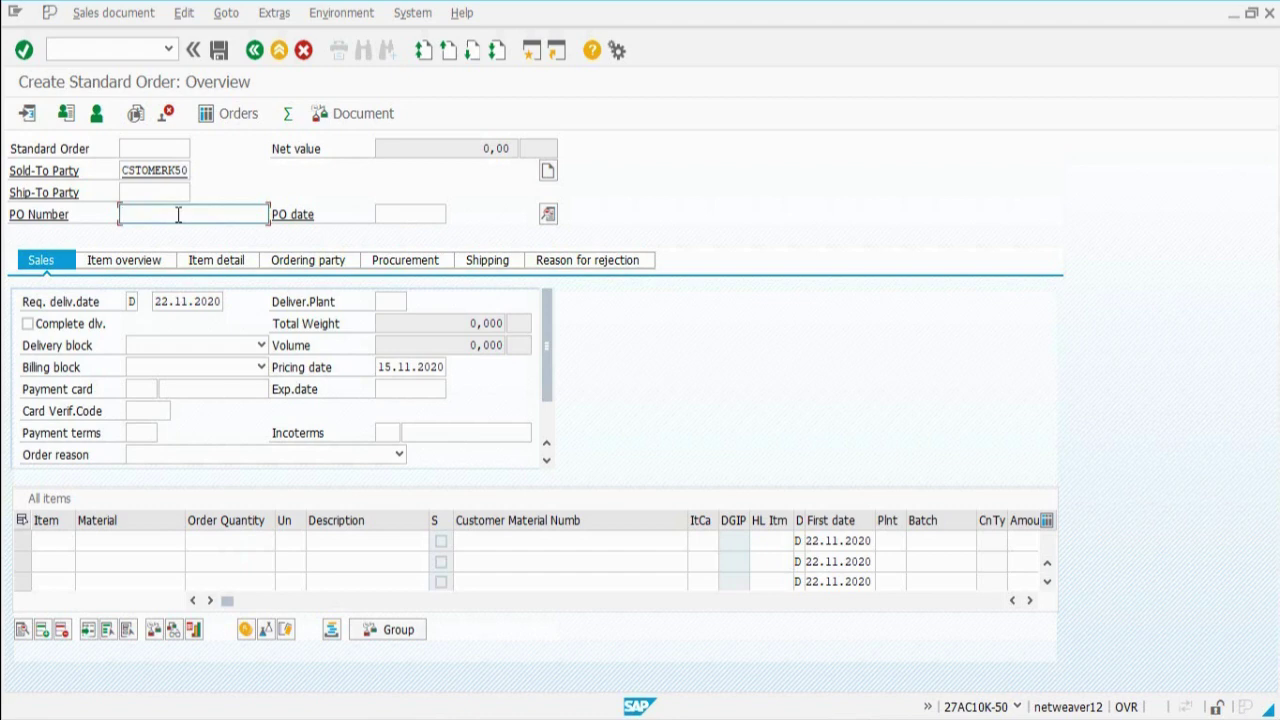
pyautogui.write('1250')
pyautogui.click(408, 216)
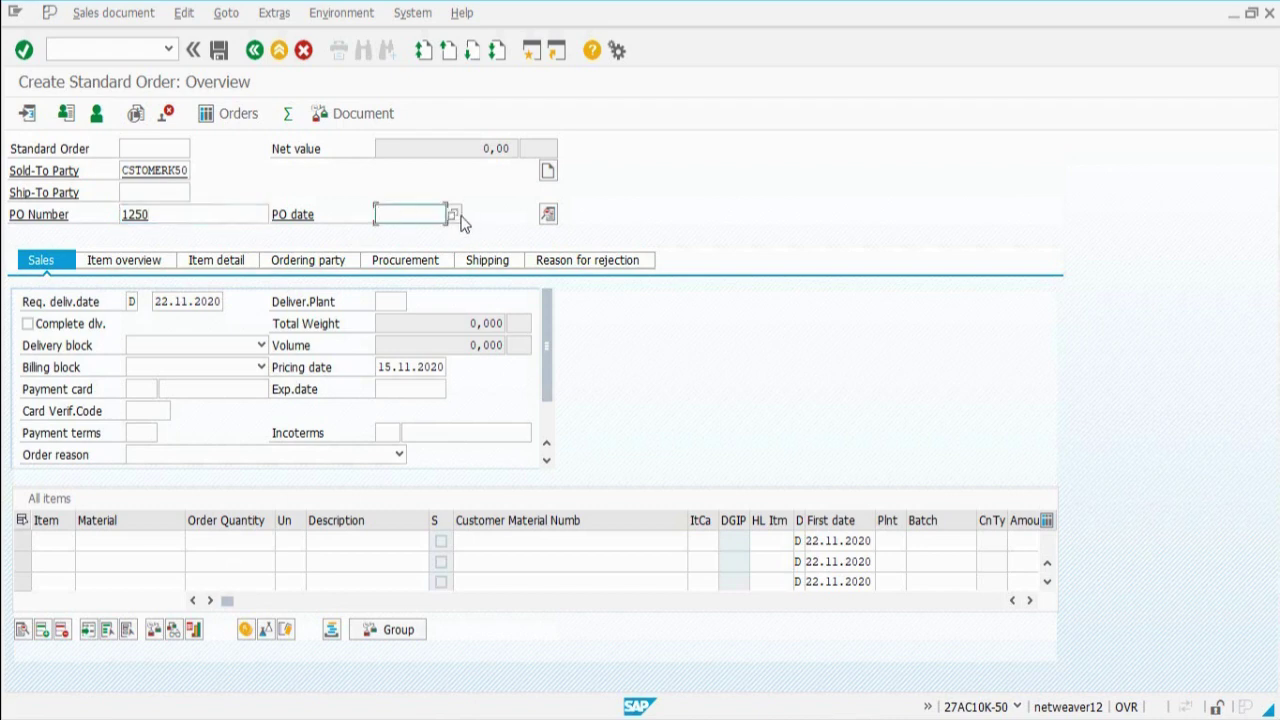
pyautogui.click(452, 215)
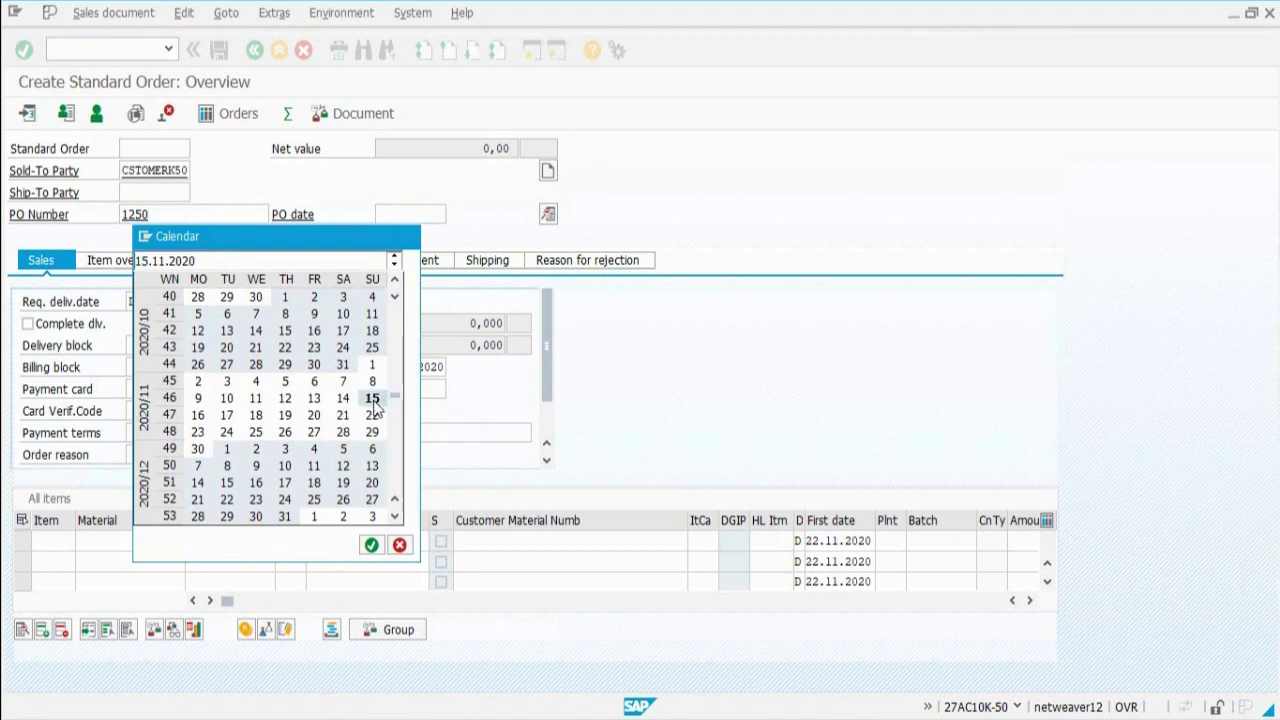
pyautogui.doubleClick(373, 400)
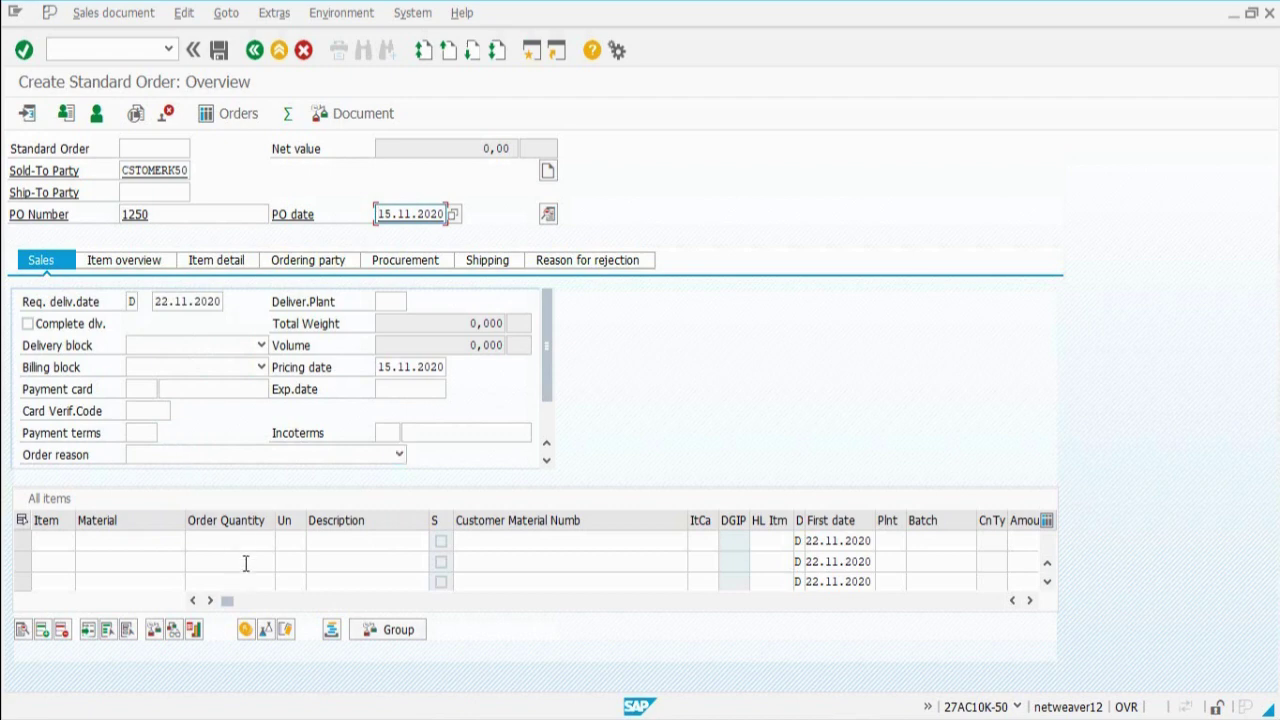
# Step: Add material P-109 with an order quantity of 2 as the first item and save the standard order
pyautogui.click(141, 538)
pyautogui.write('P')
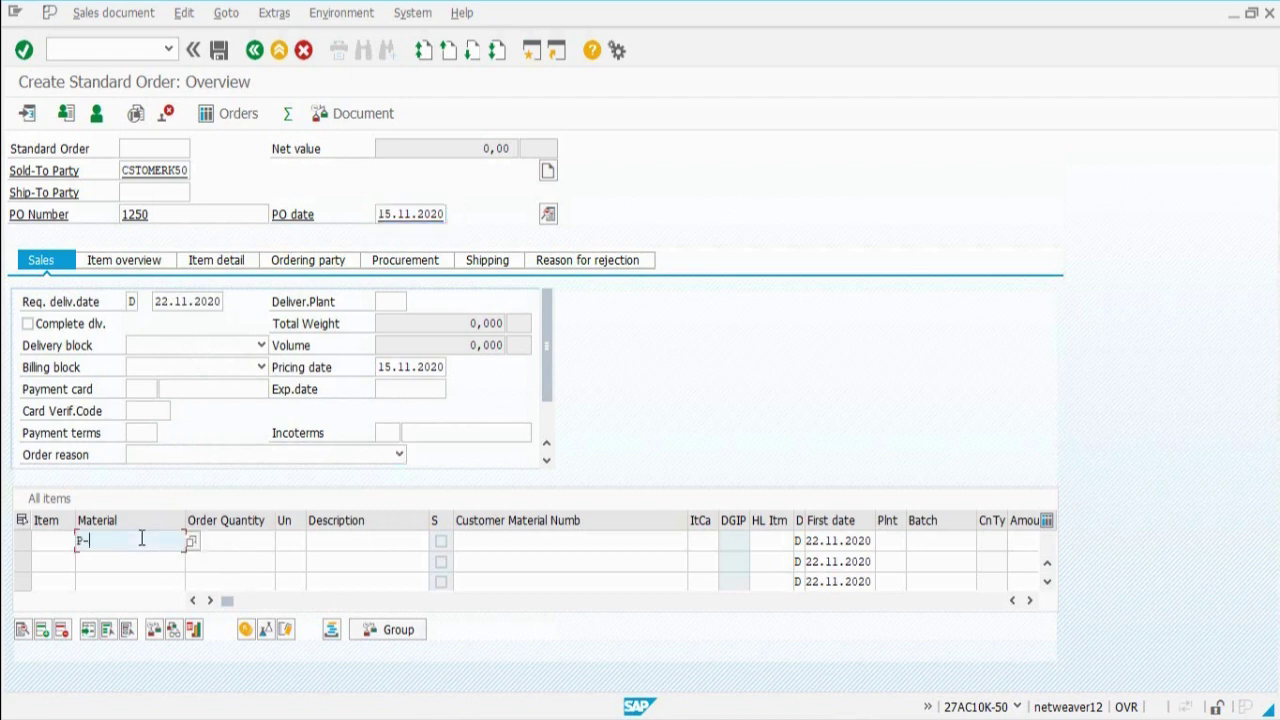
pyautogui.write('-109')
pyautogui.click(232, 545)
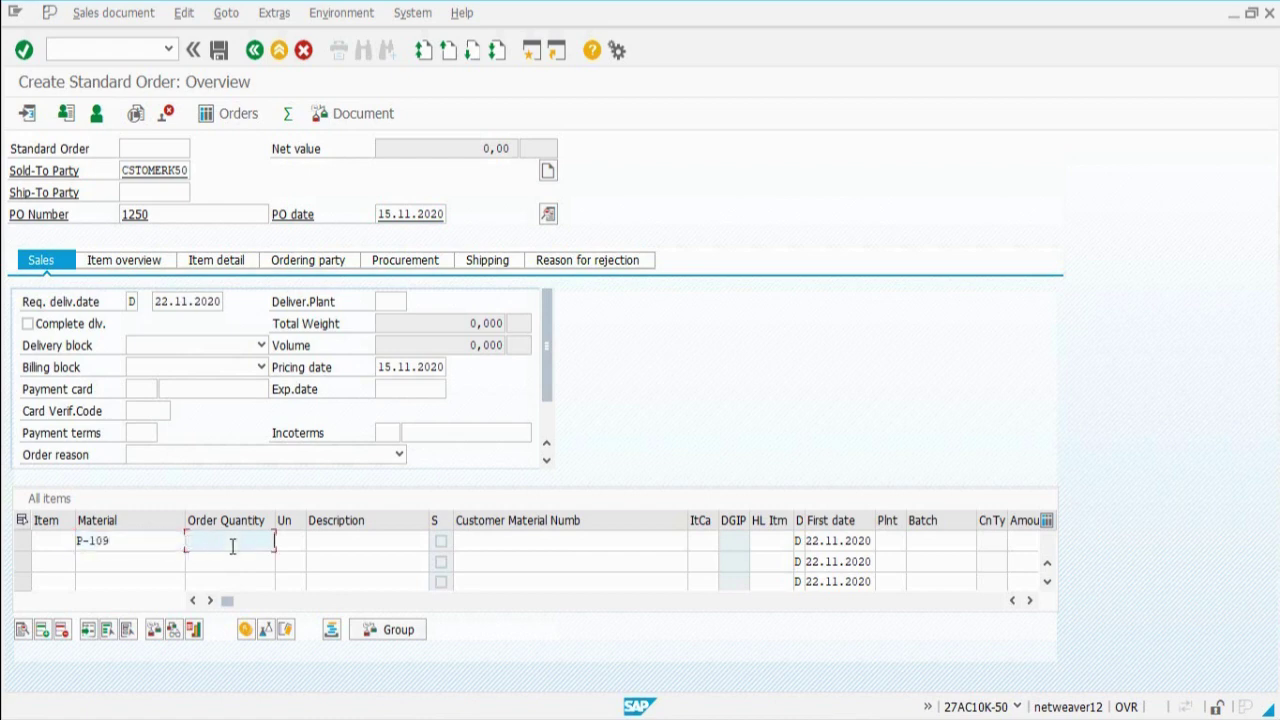
pyautogui.write('2')
pyautogui.press('Return')
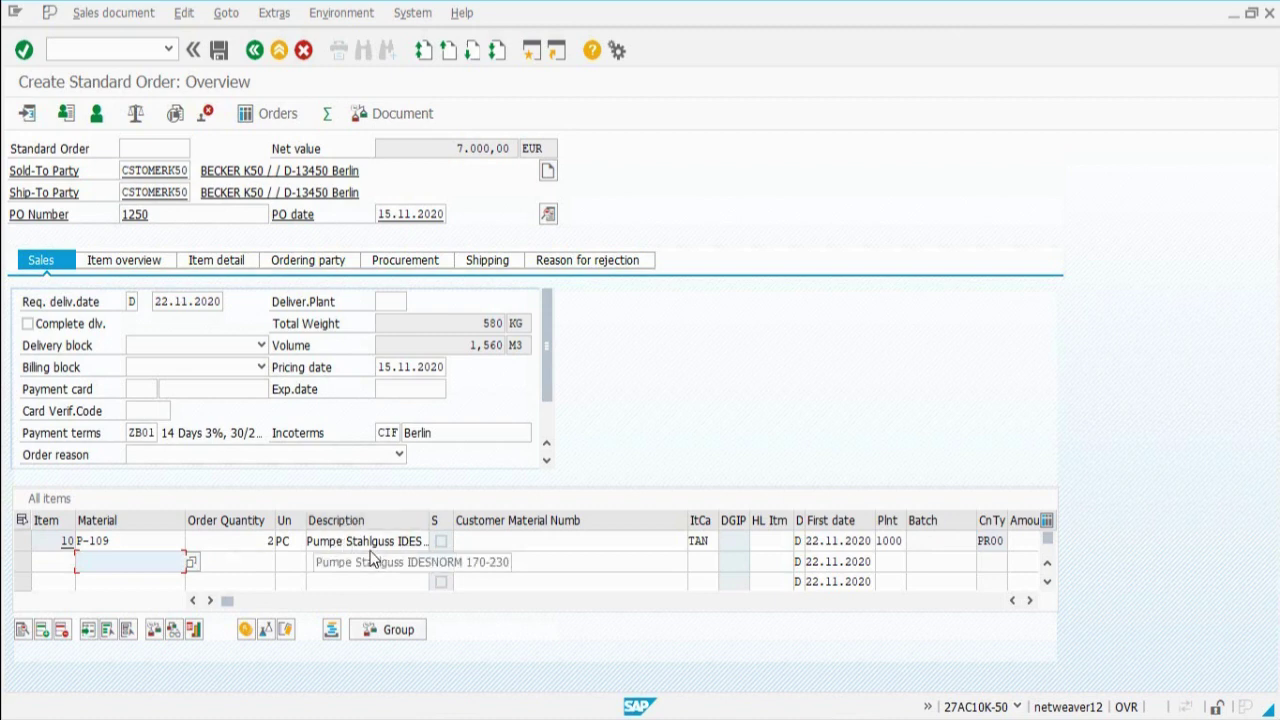
pyautogui.click(220, 52)
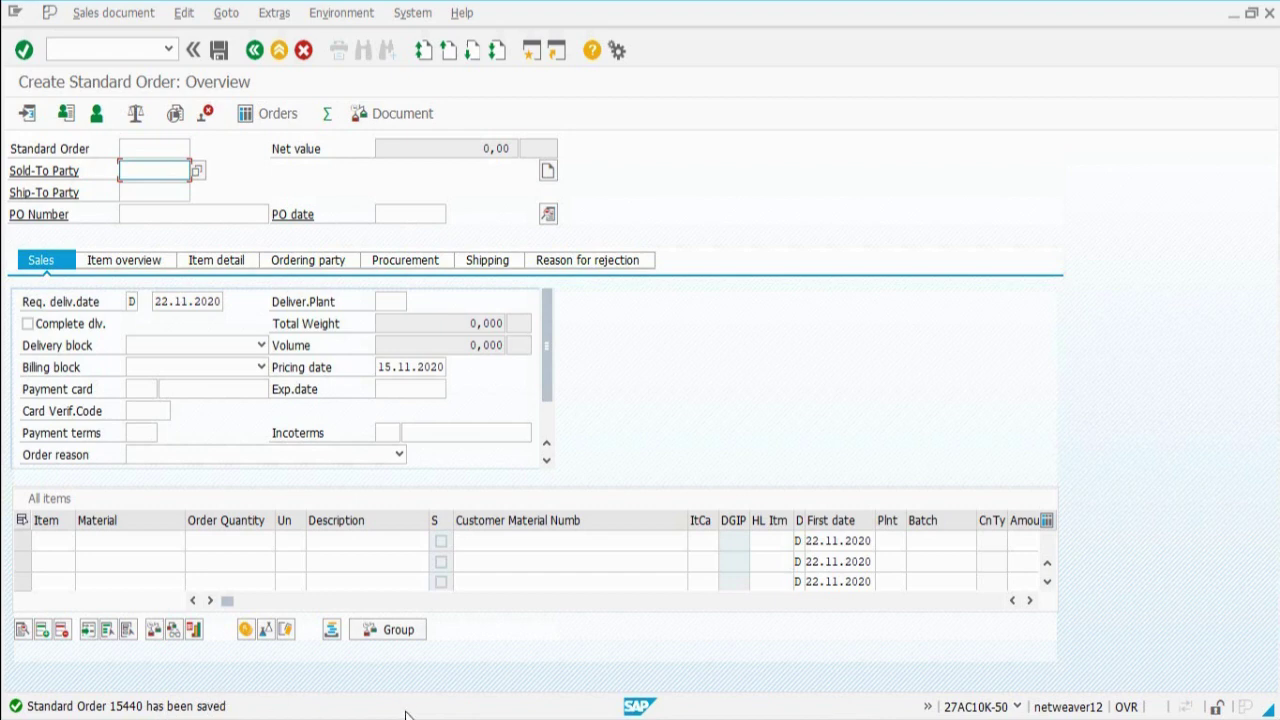
# Step: Copy the saved order's number from the message details into Sticky Notes, add the requested delivery date 22.11.2020, and return to SAP
pyautogui.click(78, 706)
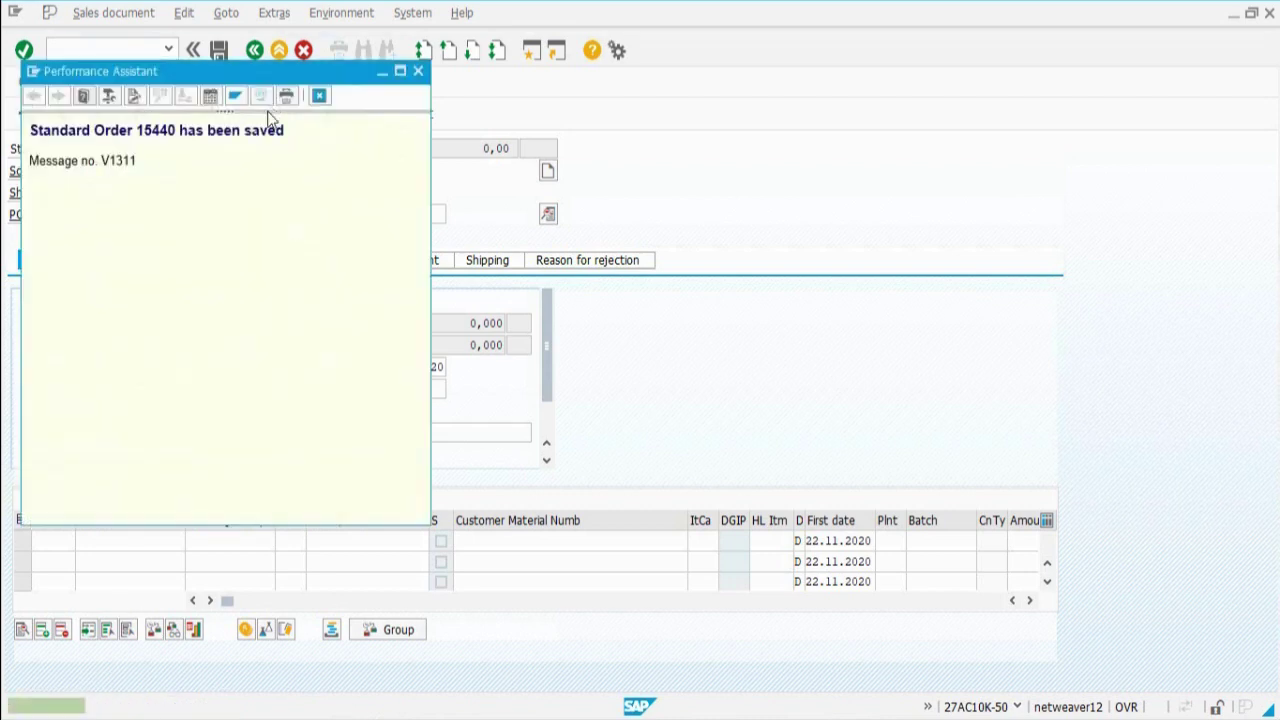
pyautogui.moveTo(176, 135); pyautogui.dragTo(42, 138)
pyautogui.click(383, 71)
pyautogui.click(720, 206)
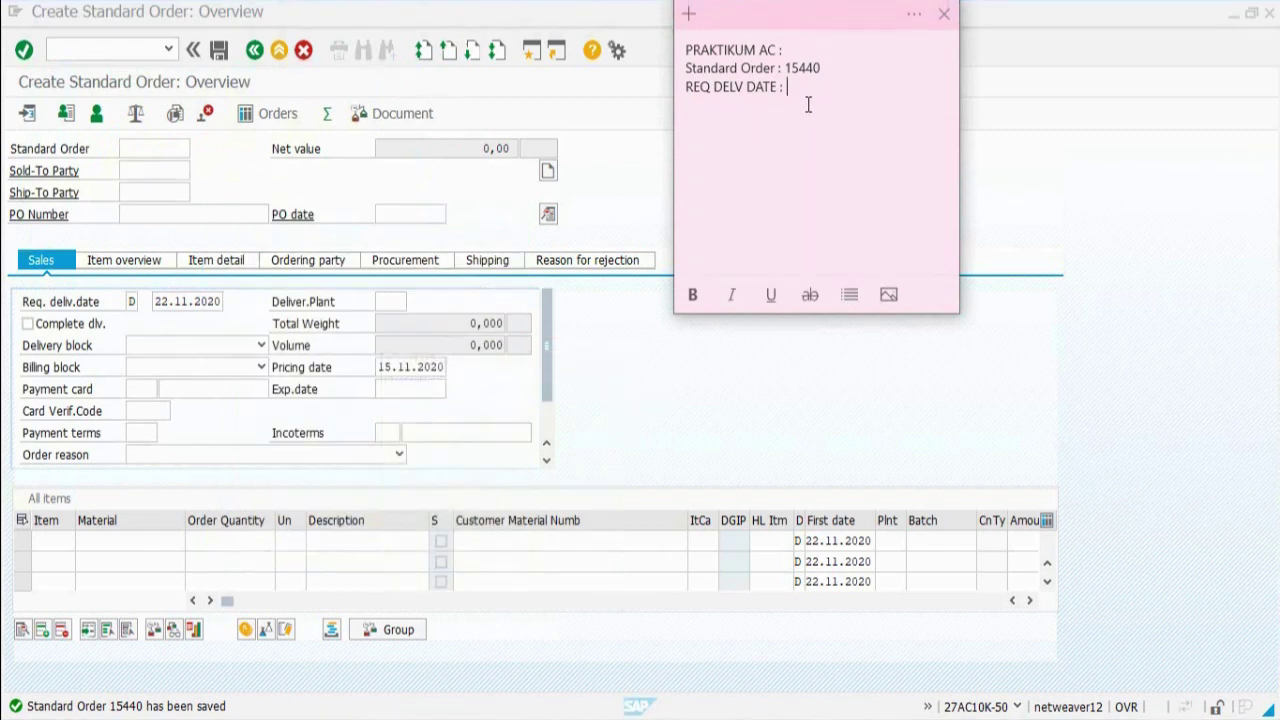
pyautogui.write('22.11.2020')
pyautogui.click(1018, 350)
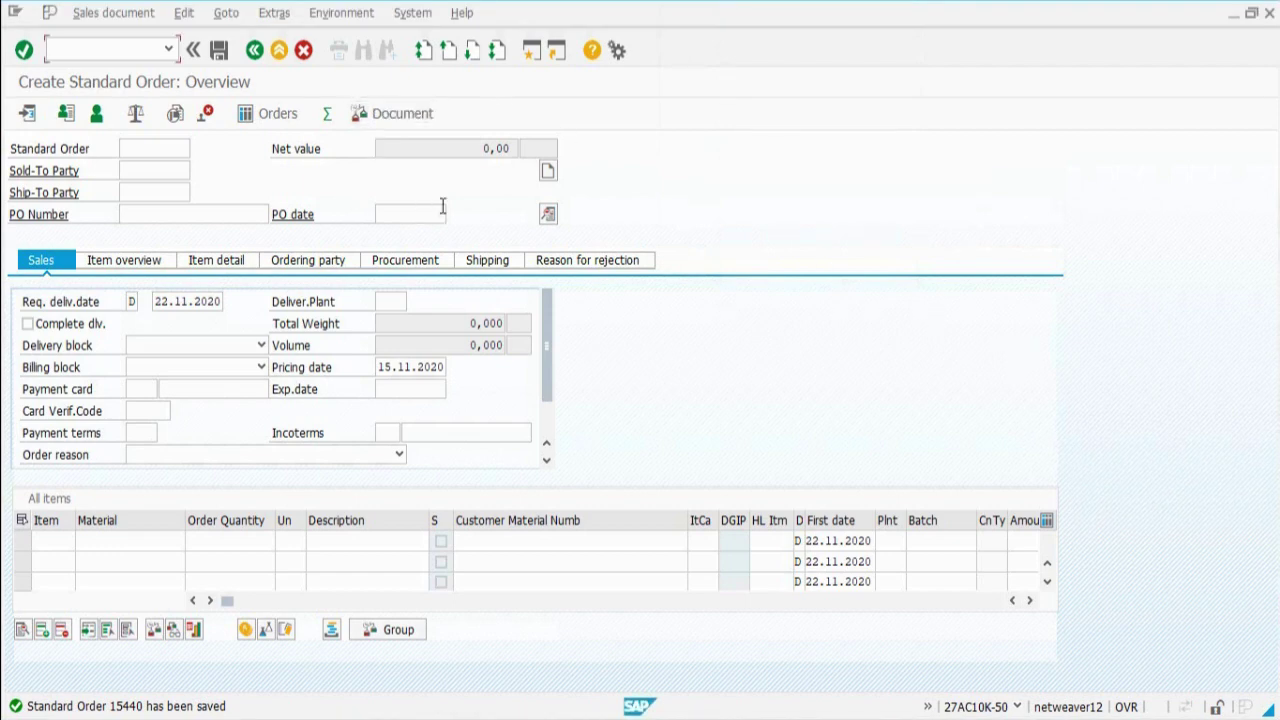
# Step: Leave the sales order and open the transaction for creating a single outbound delivery with reference to a sales order under Shipping and Transportation
pyautogui.click(273, 57)
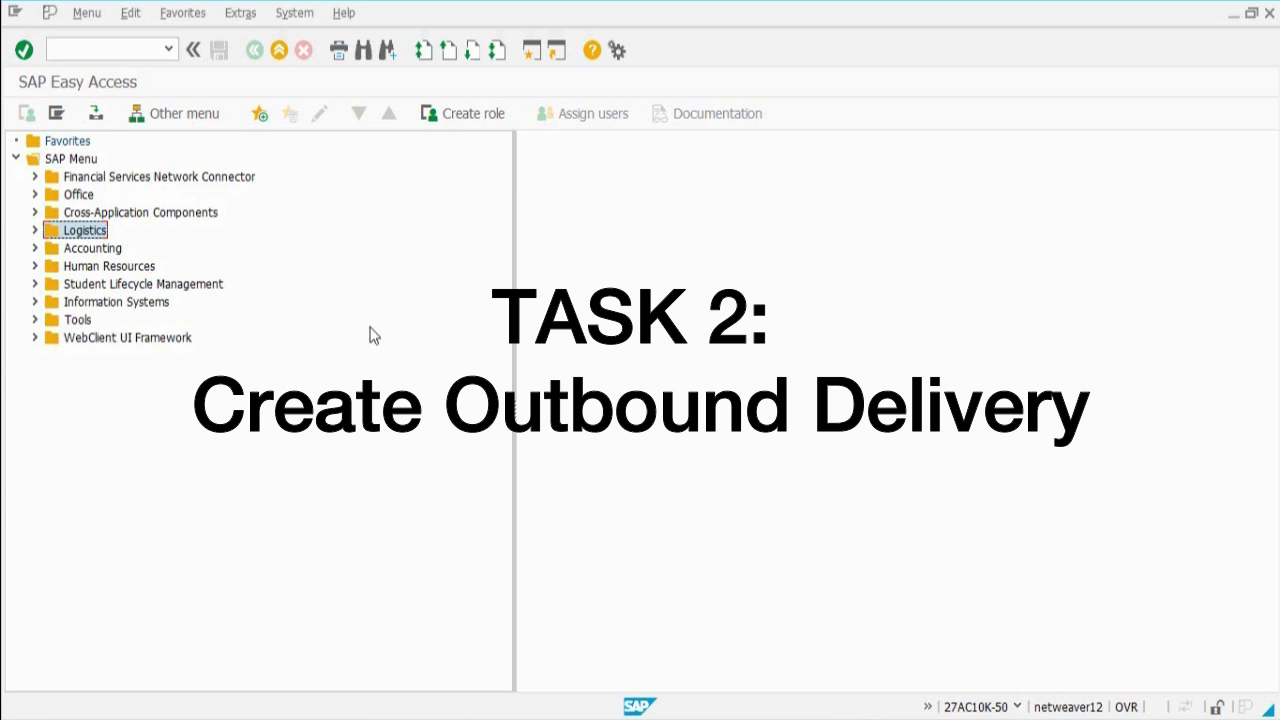
pyautogui.click(34, 235)
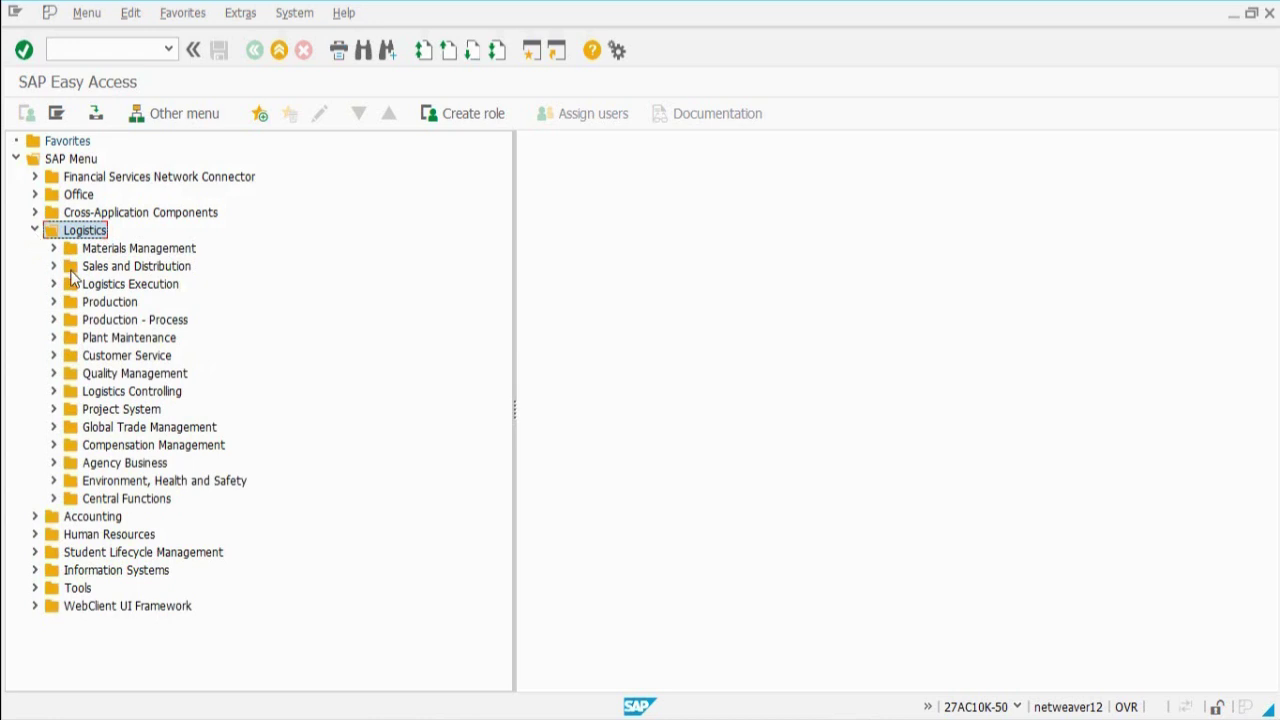
pyautogui.click(53, 268)
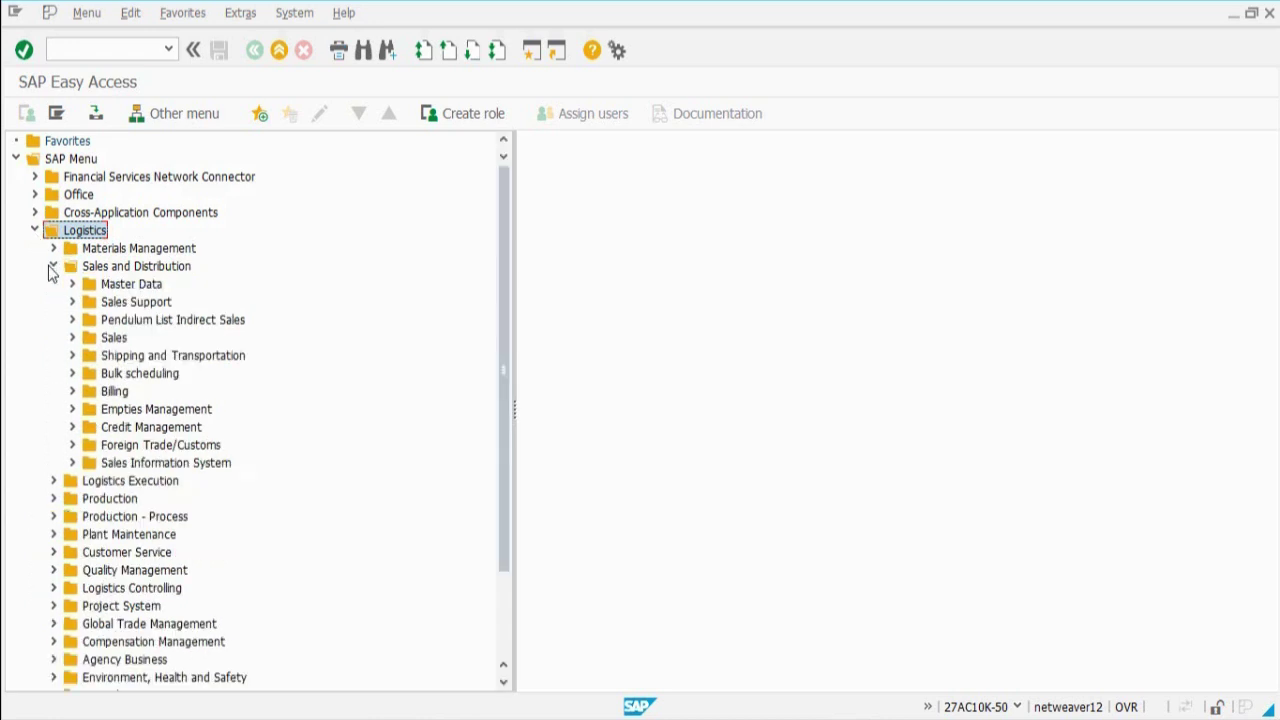
pyautogui.click(72, 357)
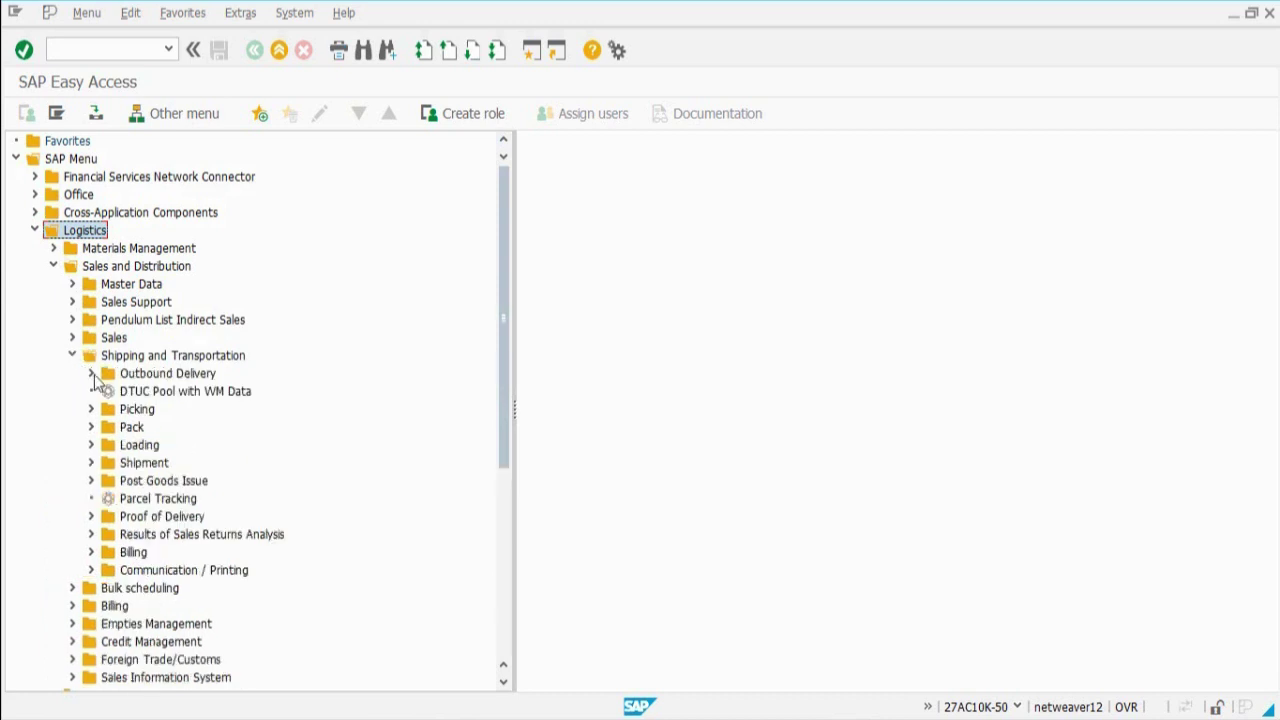
pyautogui.click(91, 374)
pyautogui.click(110, 392)
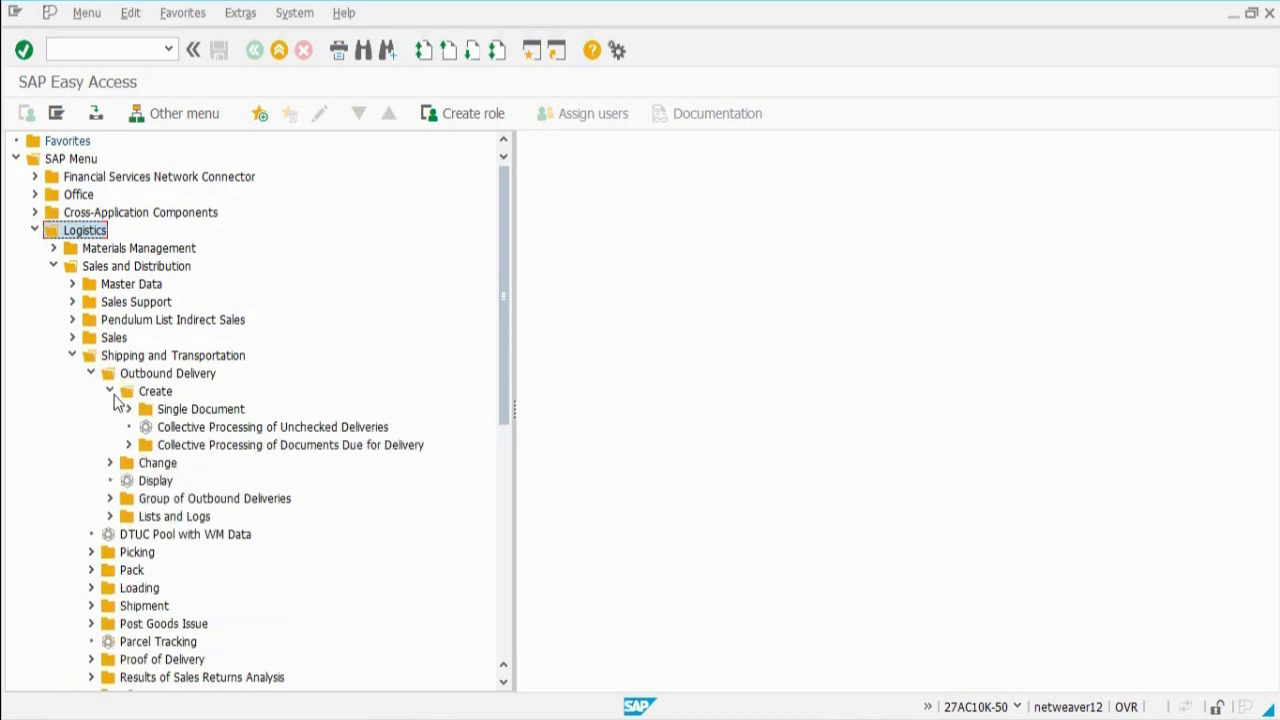
pyautogui.click(128, 409)
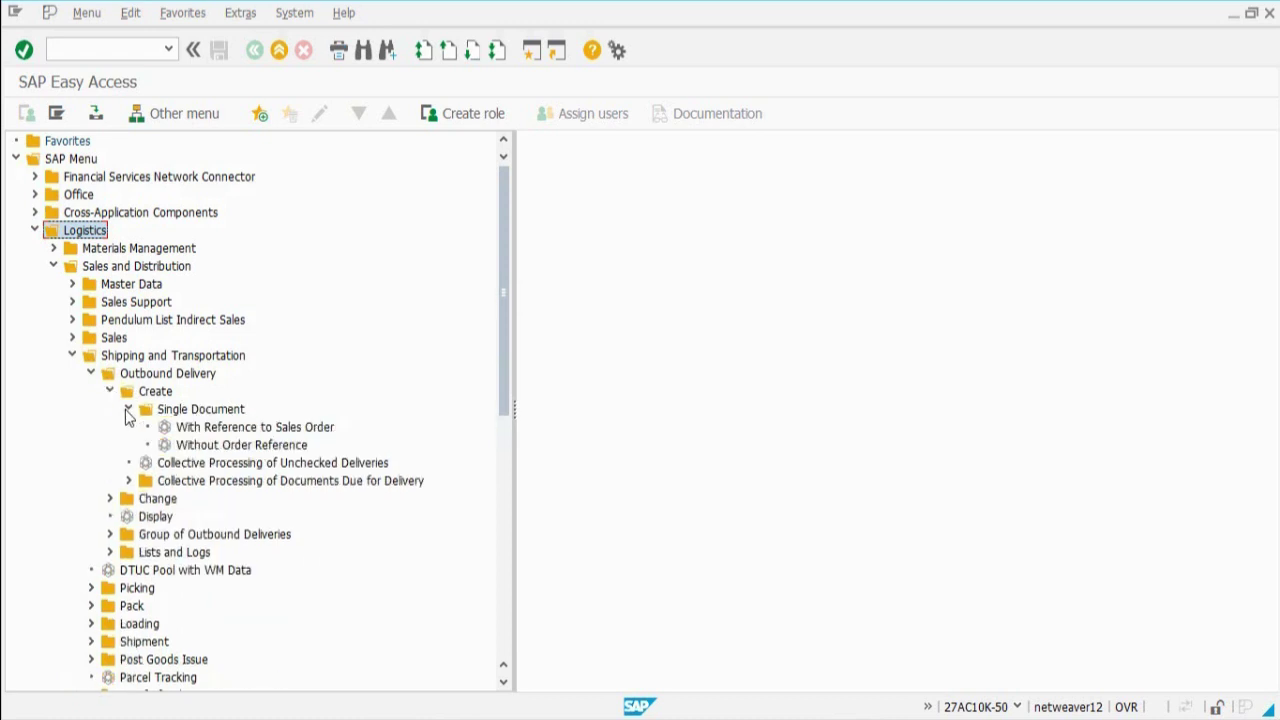
pyautogui.click(209, 430)
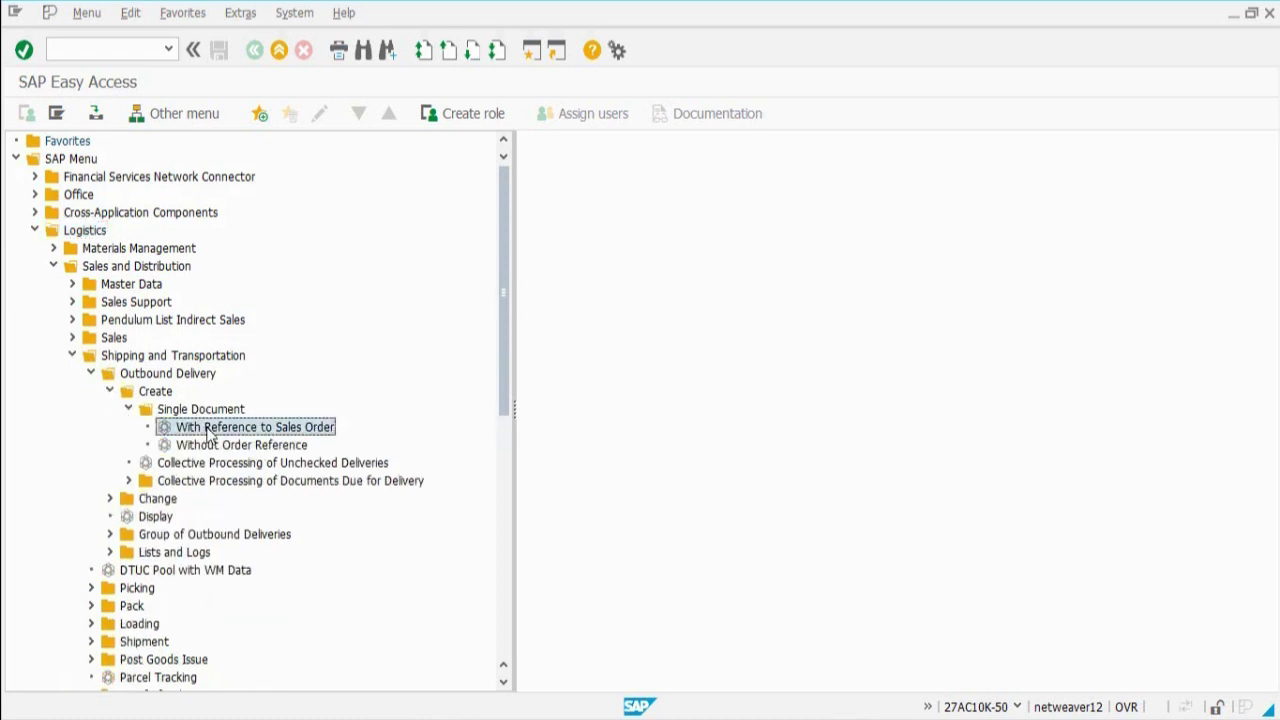
pyautogui.doubleClick(209, 430)
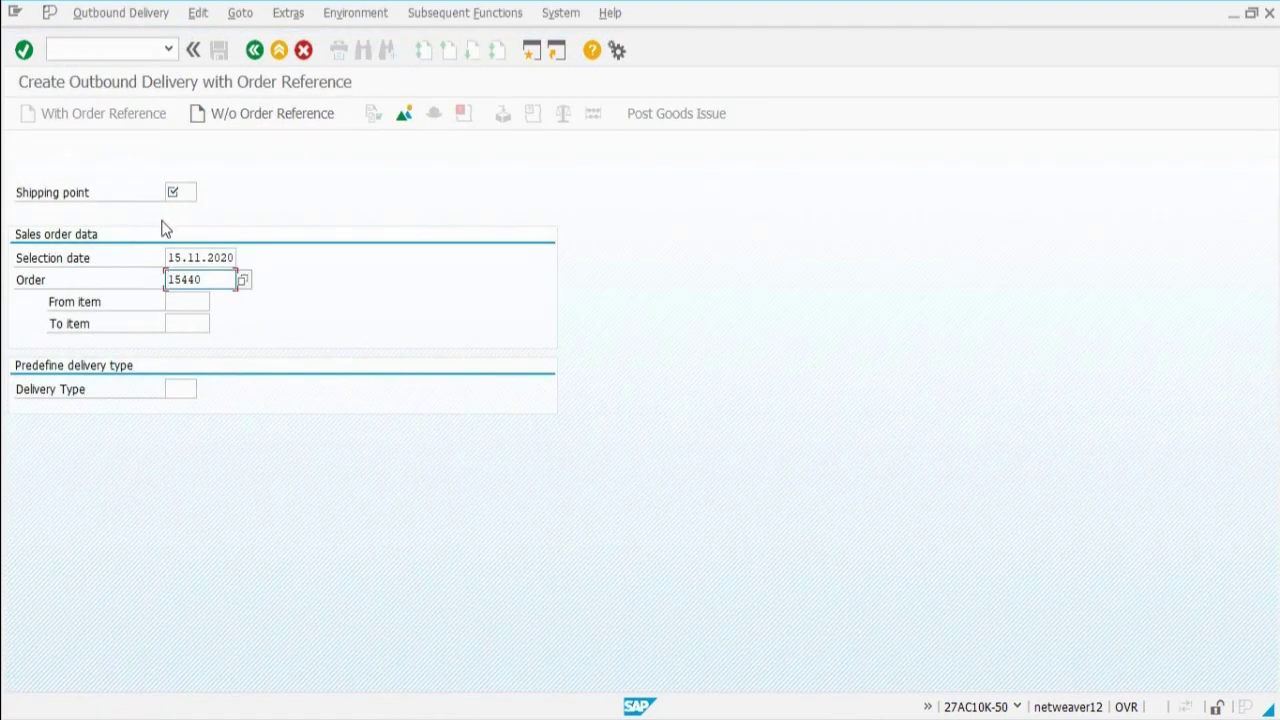
# Step: Set the shipping point to 1000 and the selection date to 22.11.2020, the requested delivery date recorded in Sticky Notes
pyautogui.click(171, 188)
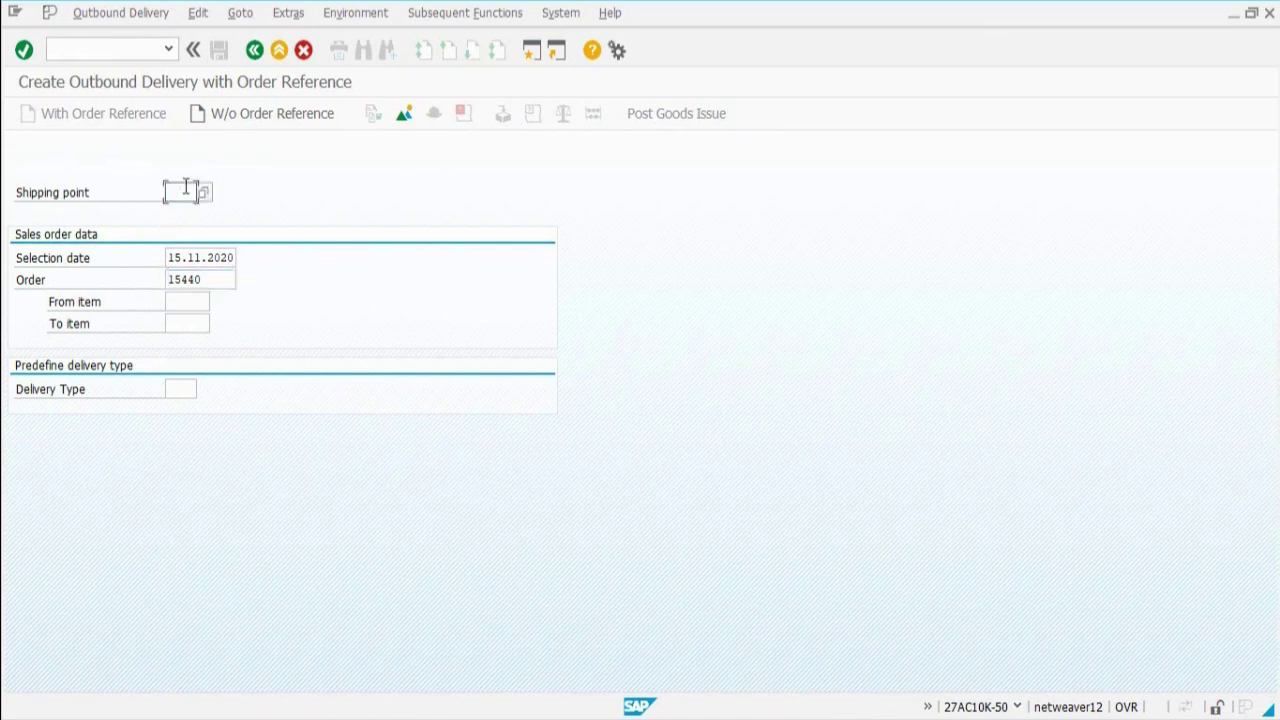
pyautogui.write('1000')
pyautogui.click(214, 259)
pyautogui.click(760, 719)
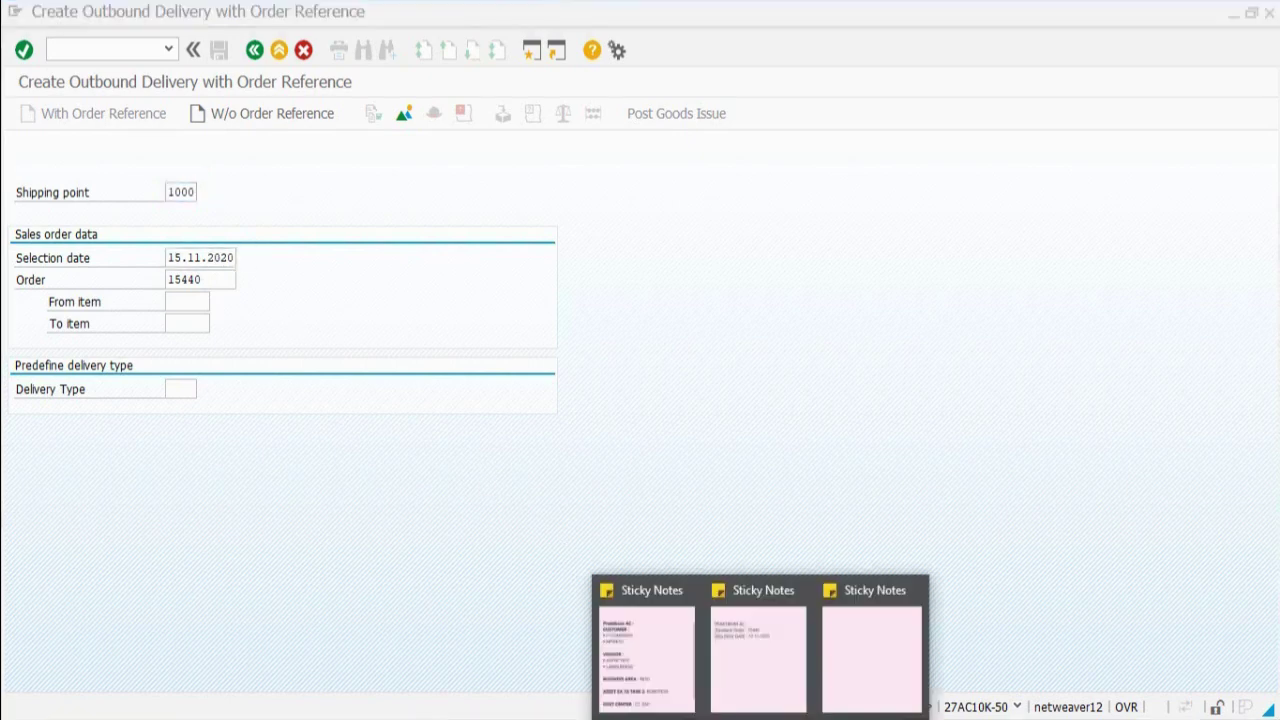
pyautogui.click(751, 663)
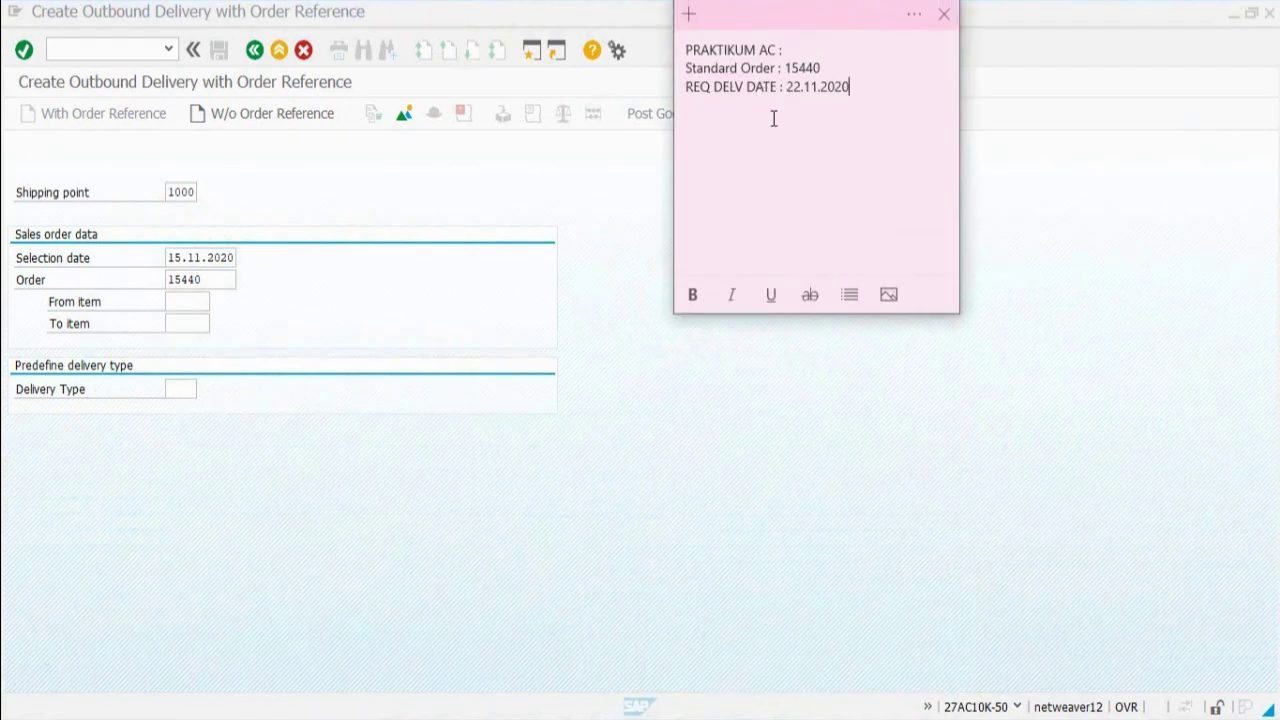
pyautogui.click(245, 266)
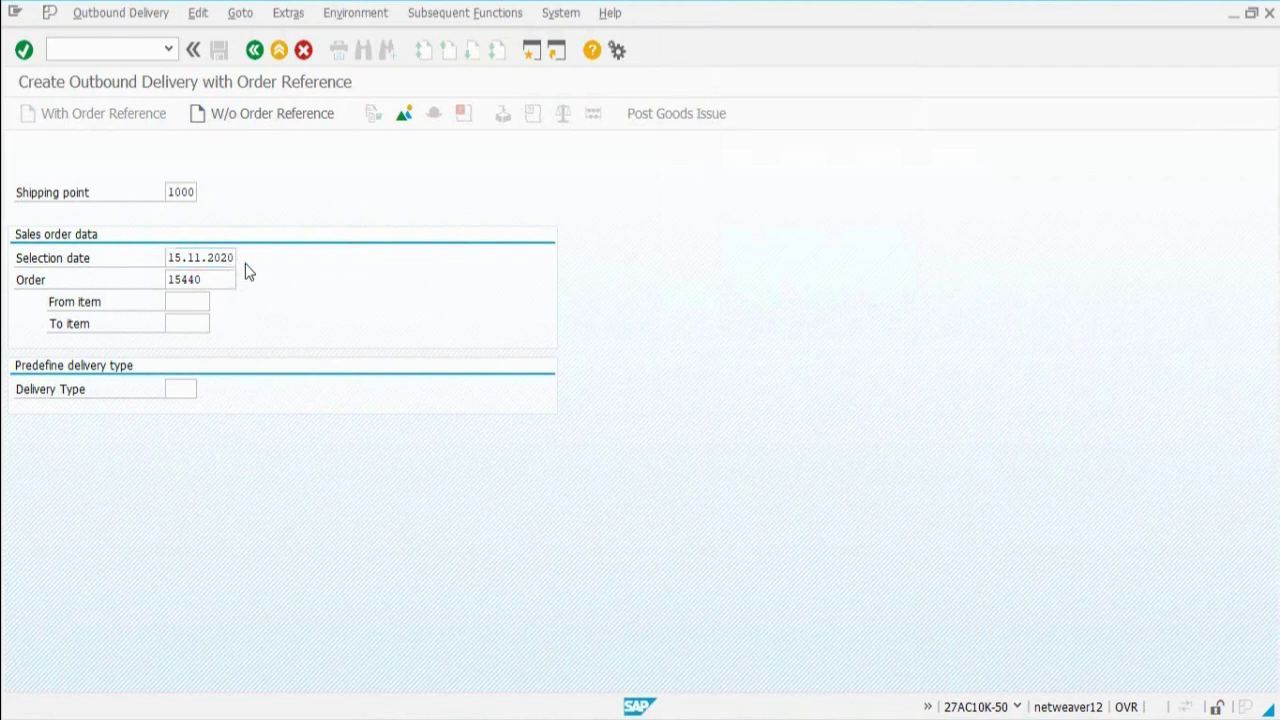
pyautogui.click(244, 260)
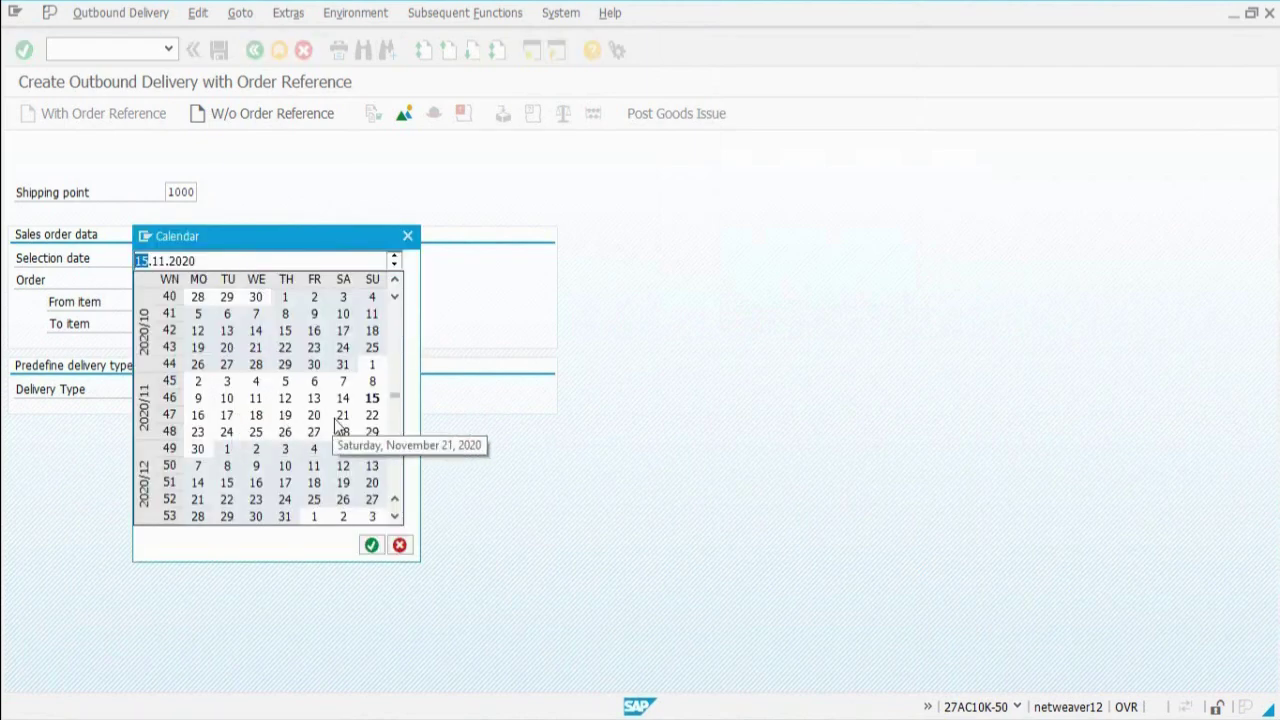
pyautogui.doubleClick(372, 415)
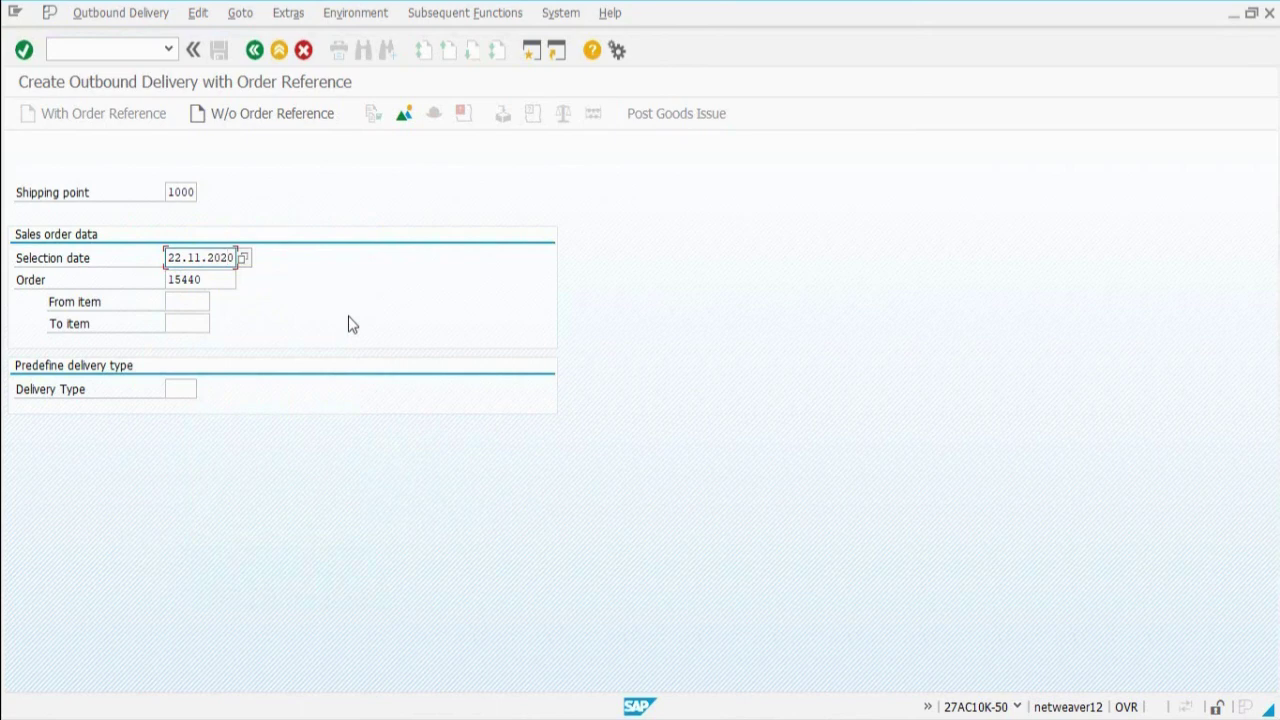
# Step: Check the order number against the sticky note, generate the outbound delivery from that sales order and save it
pyautogui.click(208, 280)
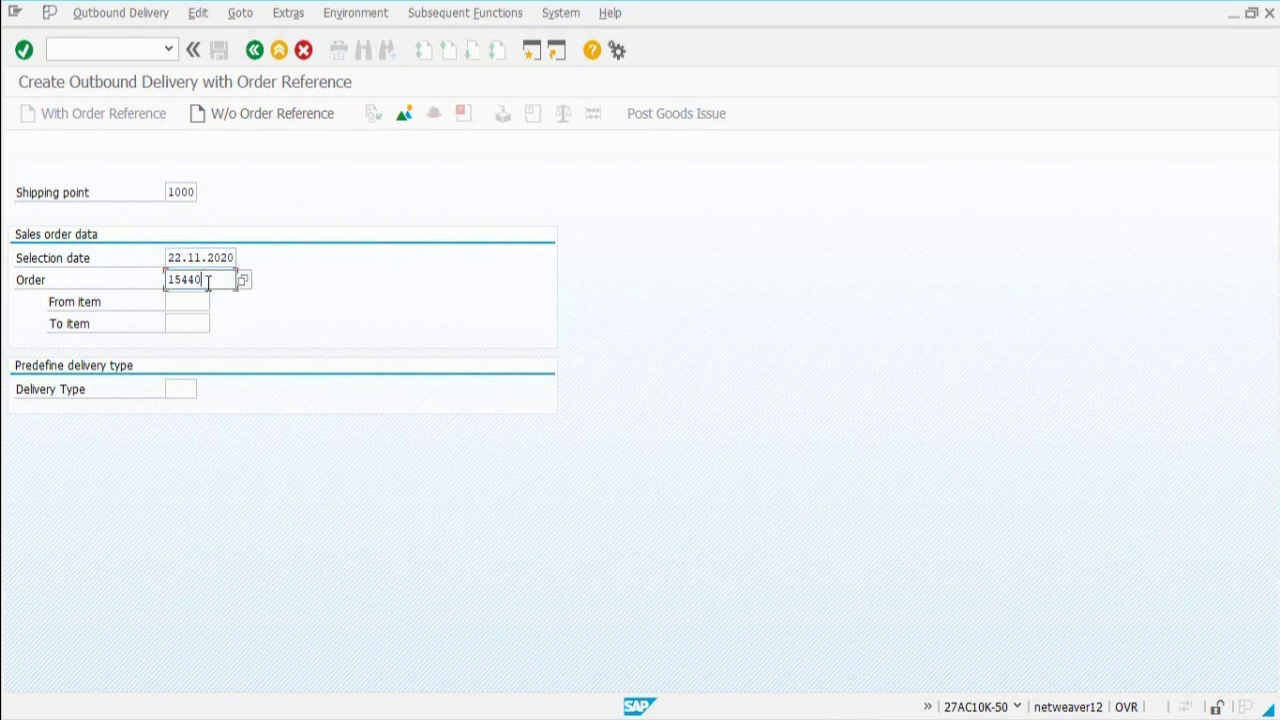
pyautogui.click(760, 716)
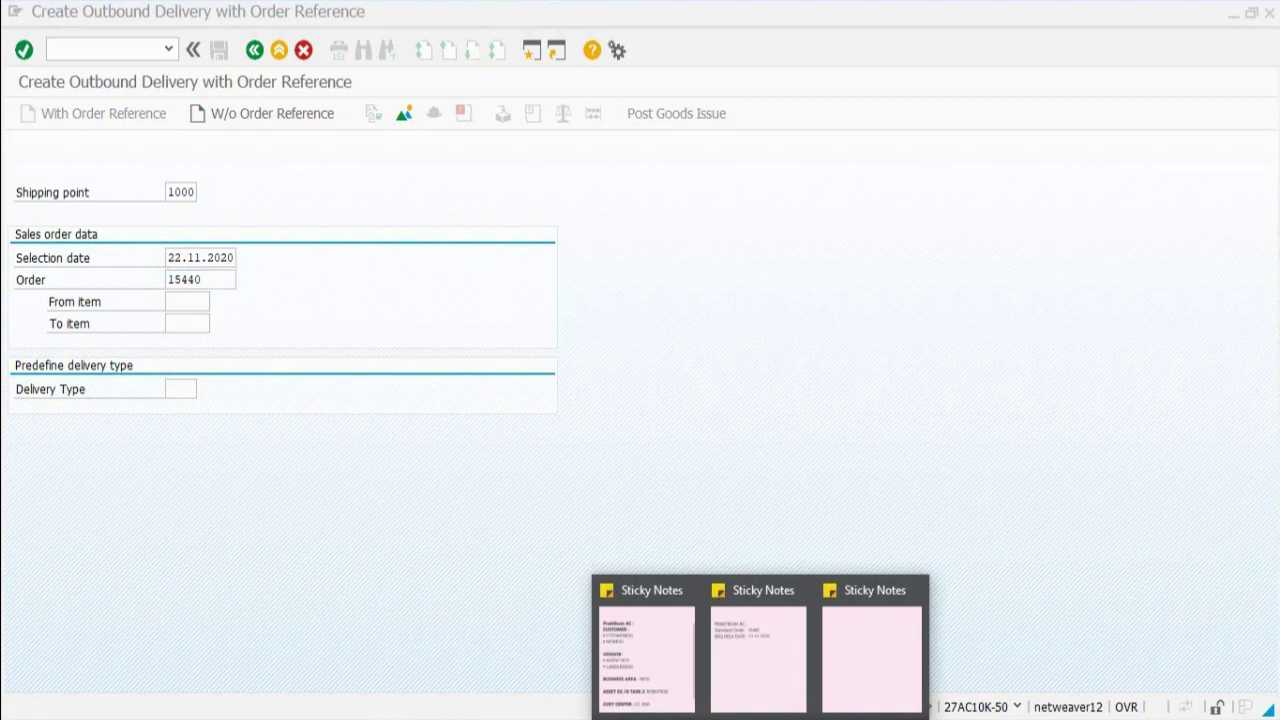
pyautogui.click(753, 688)
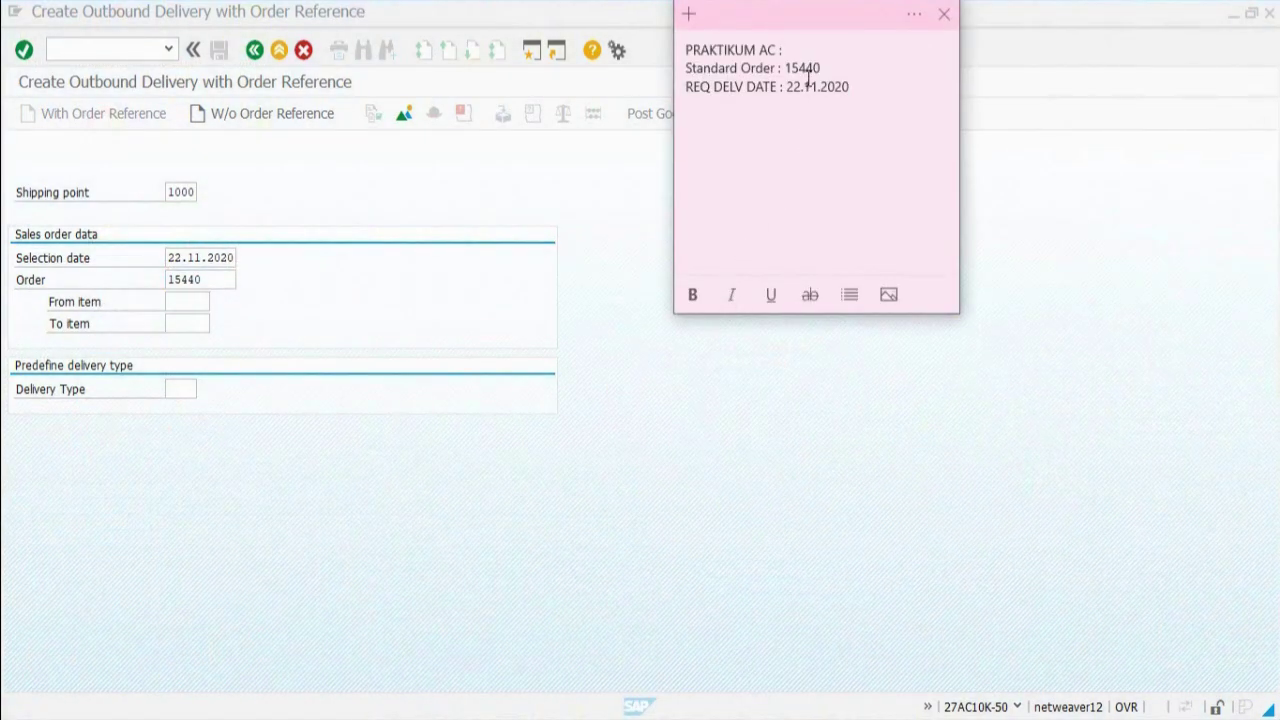
pyautogui.click(617, 250)
pyautogui.press('Return')
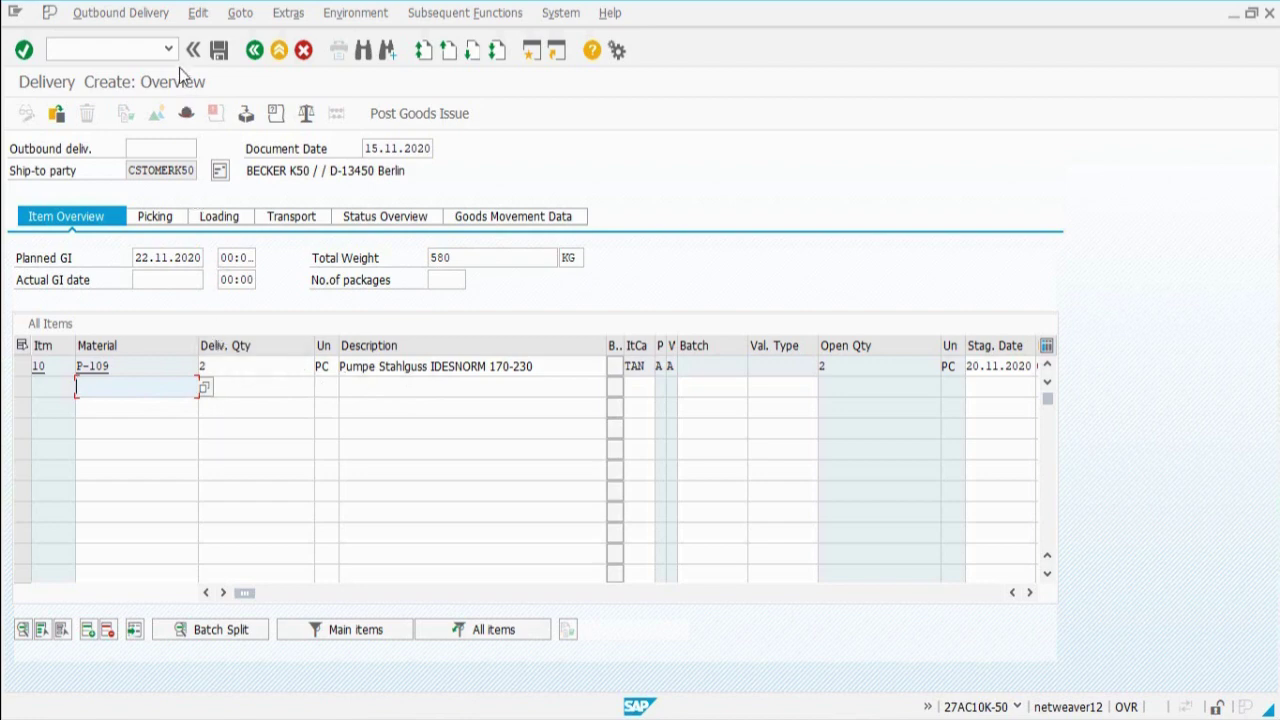
pyautogui.click(220, 52)
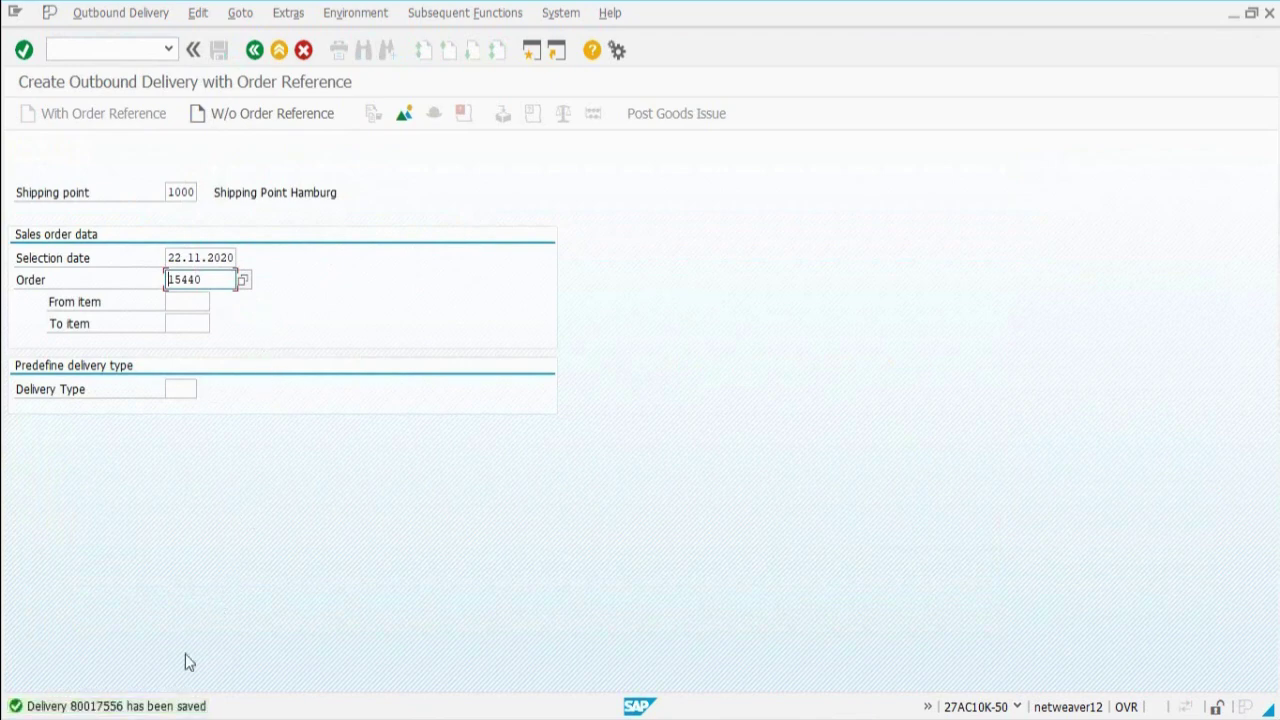
# Step: Copy the saved delivery's label and number from the message details and open the order's note in Sticky Notes below its delivery date
pyautogui.doubleClick(165, 706)
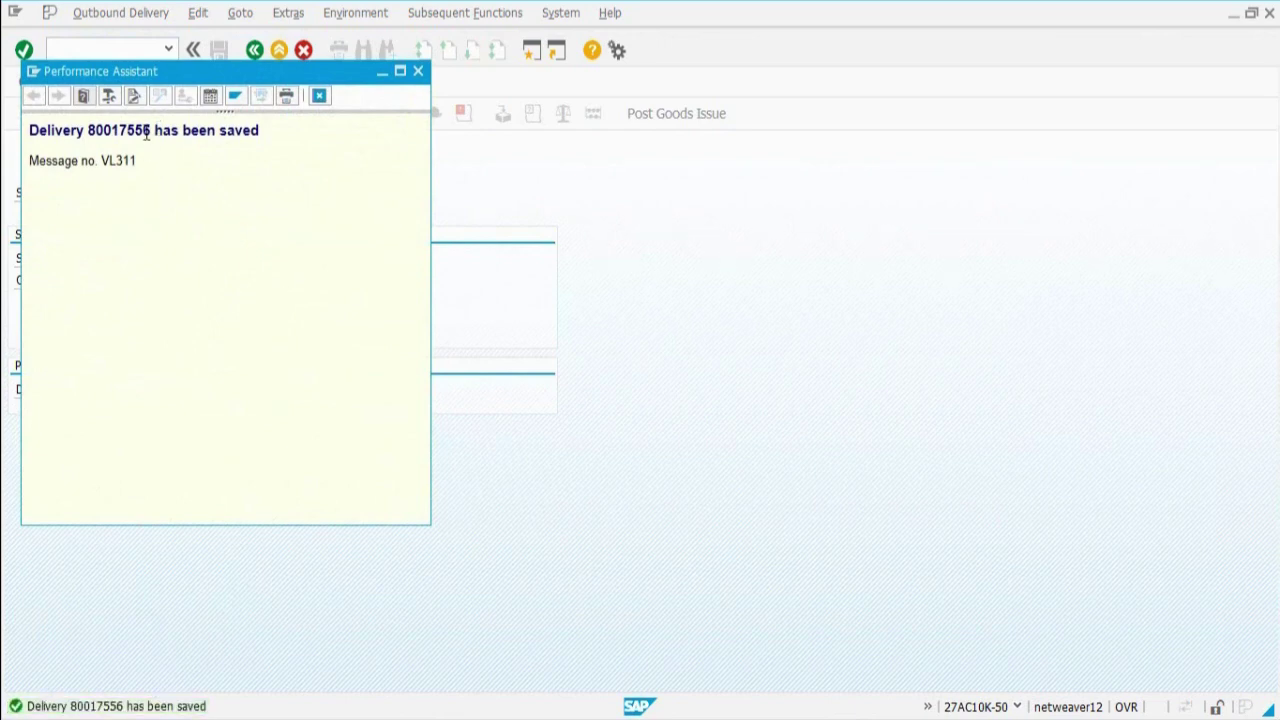
pyautogui.moveTo(152, 133); pyautogui.dragTo(30, 132)
pyautogui.hotkey('ctrl', 'c')
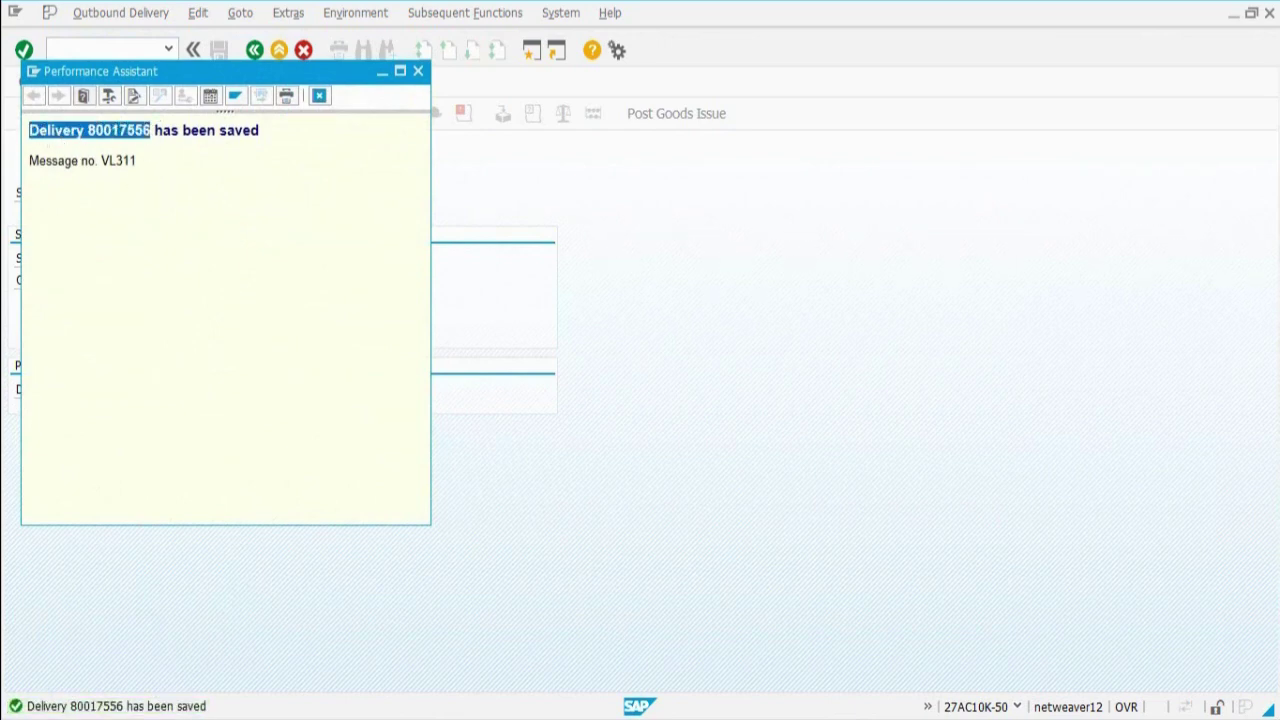
pyautogui.moveTo(763, 691)
pyautogui.click(659, 665)
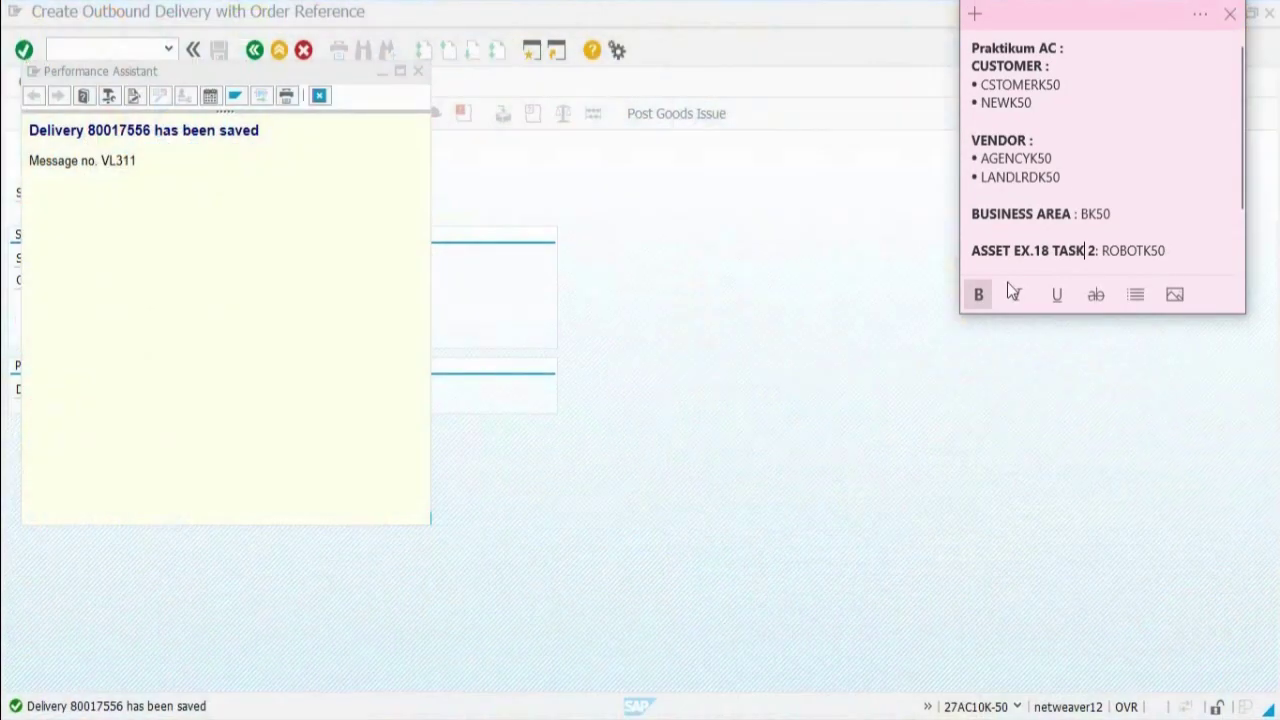
pyautogui.moveTo(763, 700)
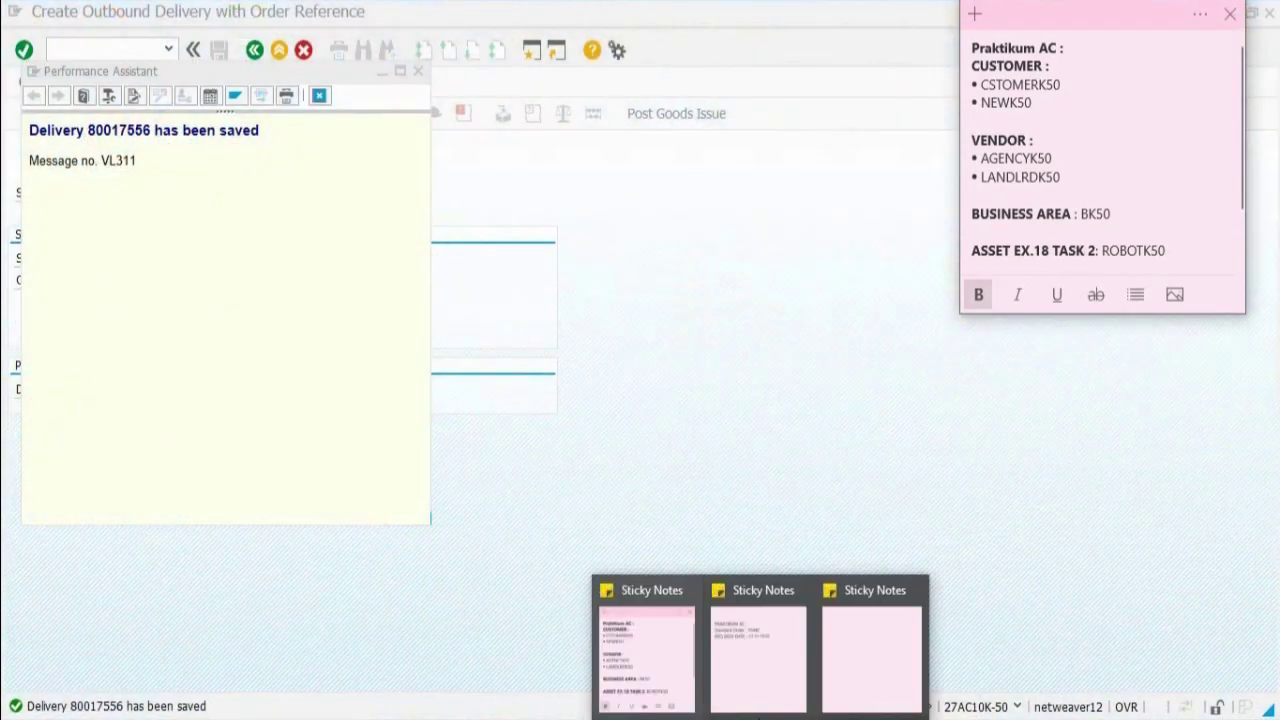
pyautogui.click(758, 648)
pyautogui.moveTo(829, 21)
pyautogui.mouseDown()
pyautogui.moveTo(957, 34)
pyautogui.moveTo(1037, 100)
pyautogui.moveTo(1011, 120)
pyautogui.moveTo(831, 20)
pyautogui.mouseUp()
pyautogui.click(873, 96)
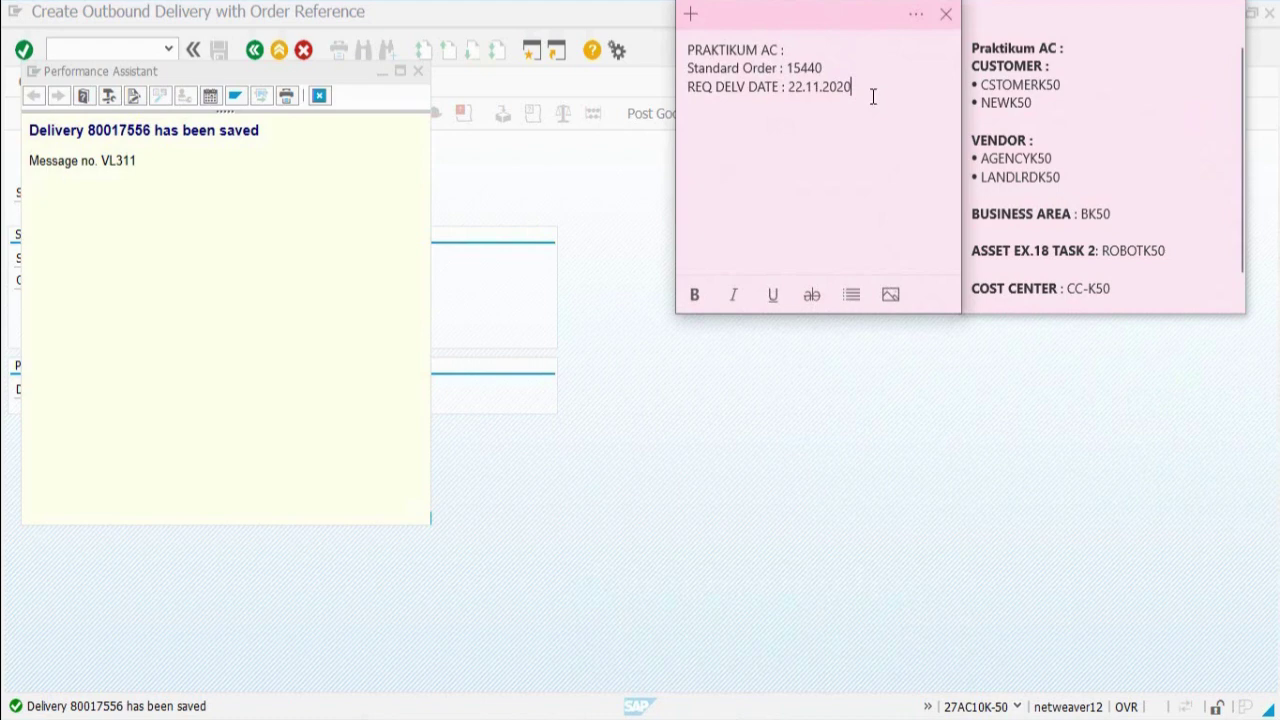
# Step: Add the copied delivery number to the note below a blank line, put a colon after "Delivery" and return to SAP
pyautogui.press('Return')
pyautogui.press('Return')
pyautogui.hotkey('ctrl', 'v')
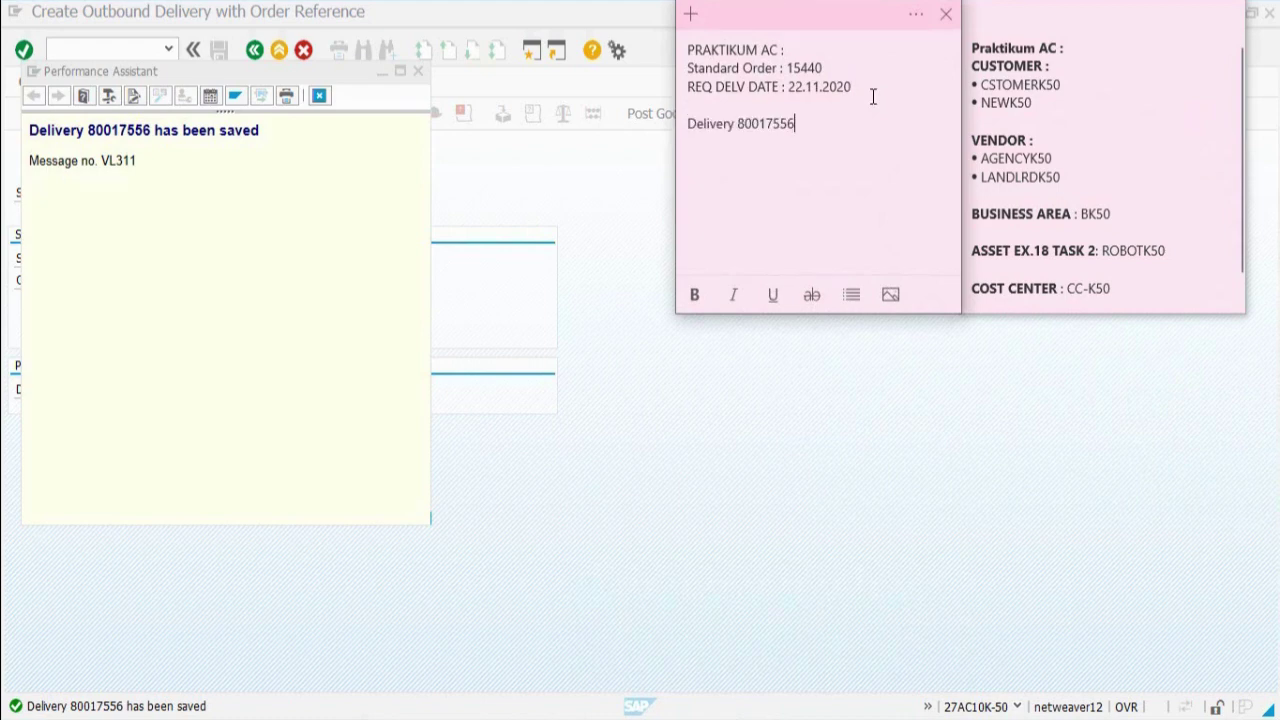
pyautogui.click(736, 123)
pyautogui.write(':')
pyautogui.click(726, 380)
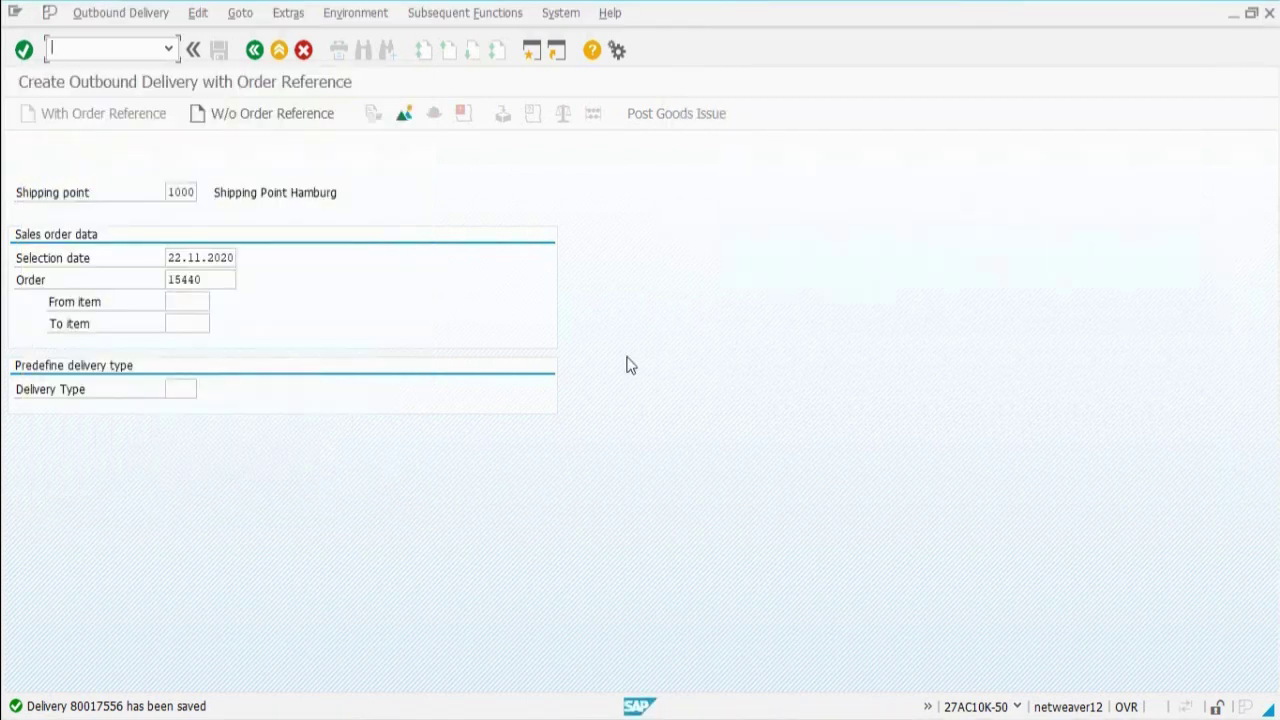
# Step: Leave the outbound delivery and open the transaction for creating a single-document transfer order under Shipping and Transportation, Picking
pyautogui.click(280, 57)
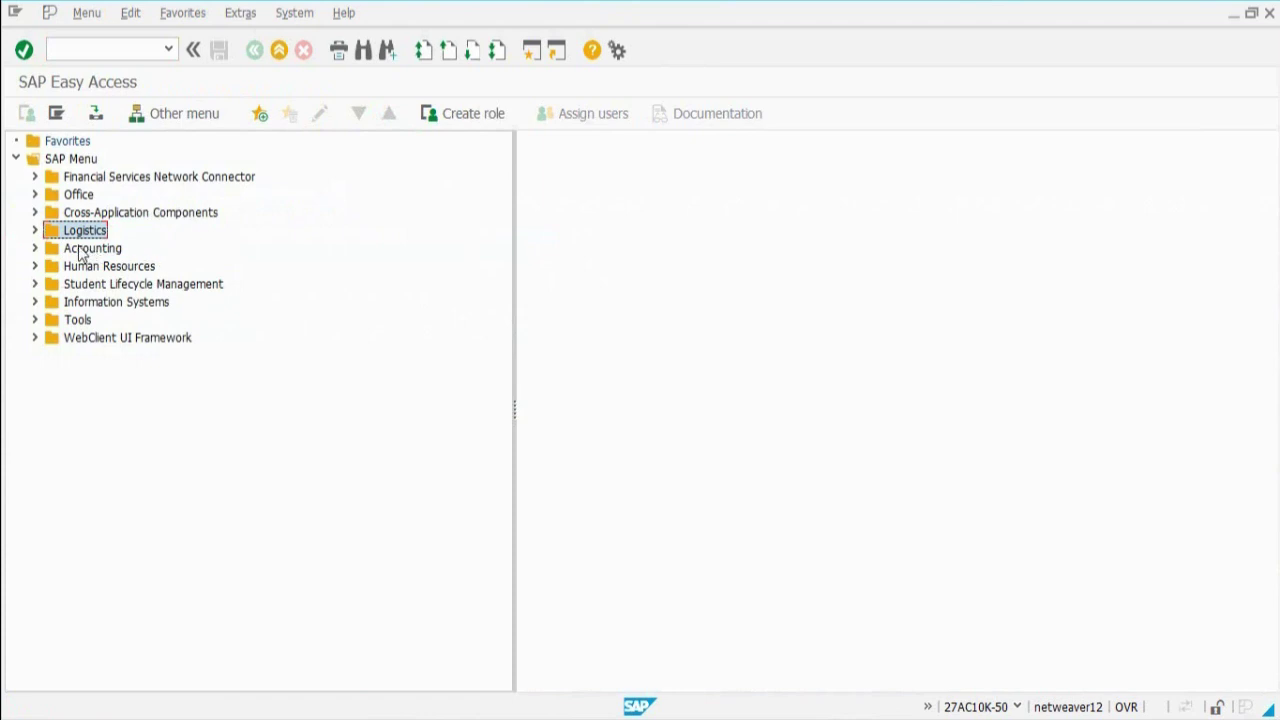
pyautogui.click(35, 231)
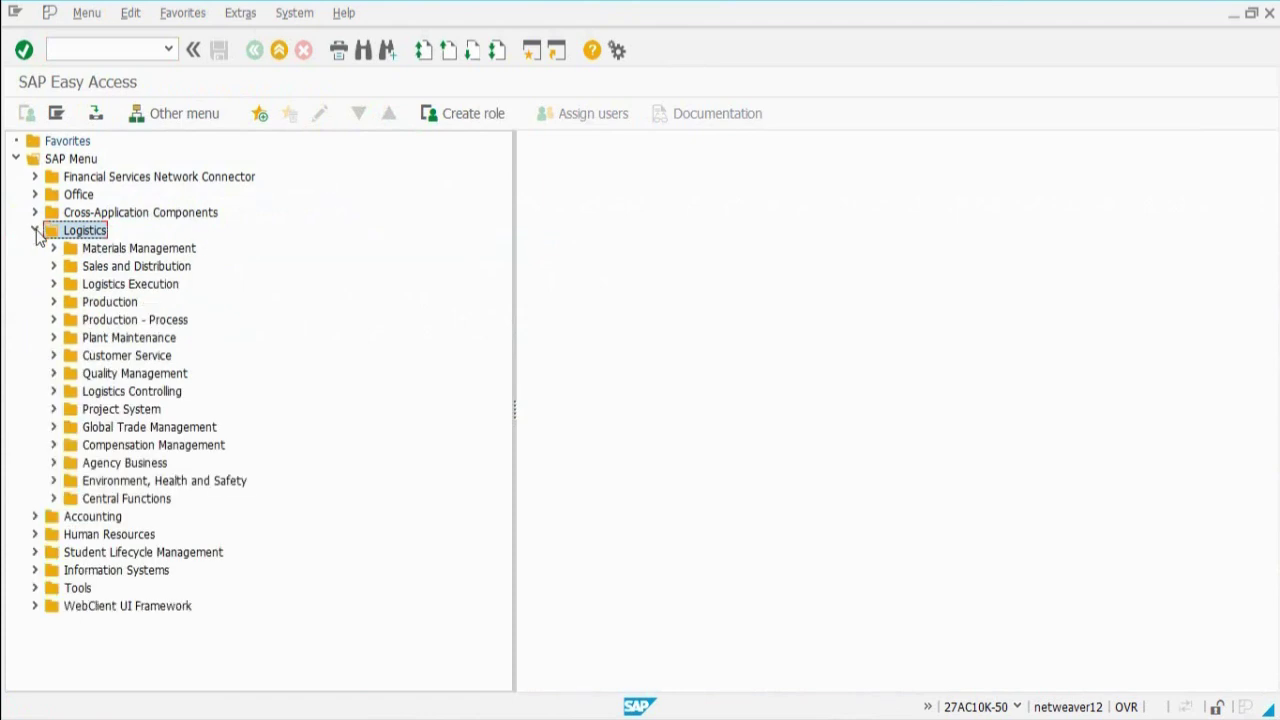
pyautogui.click(54, 267)
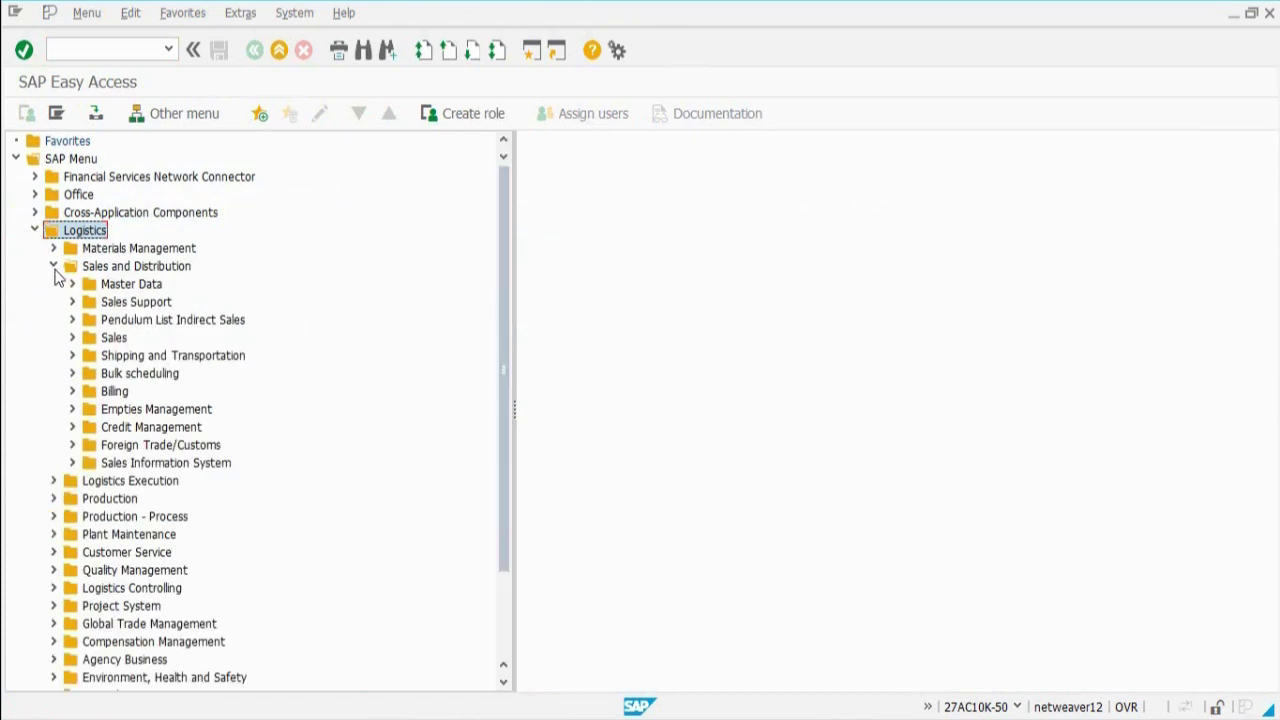
pyautogui.click(73, 356)
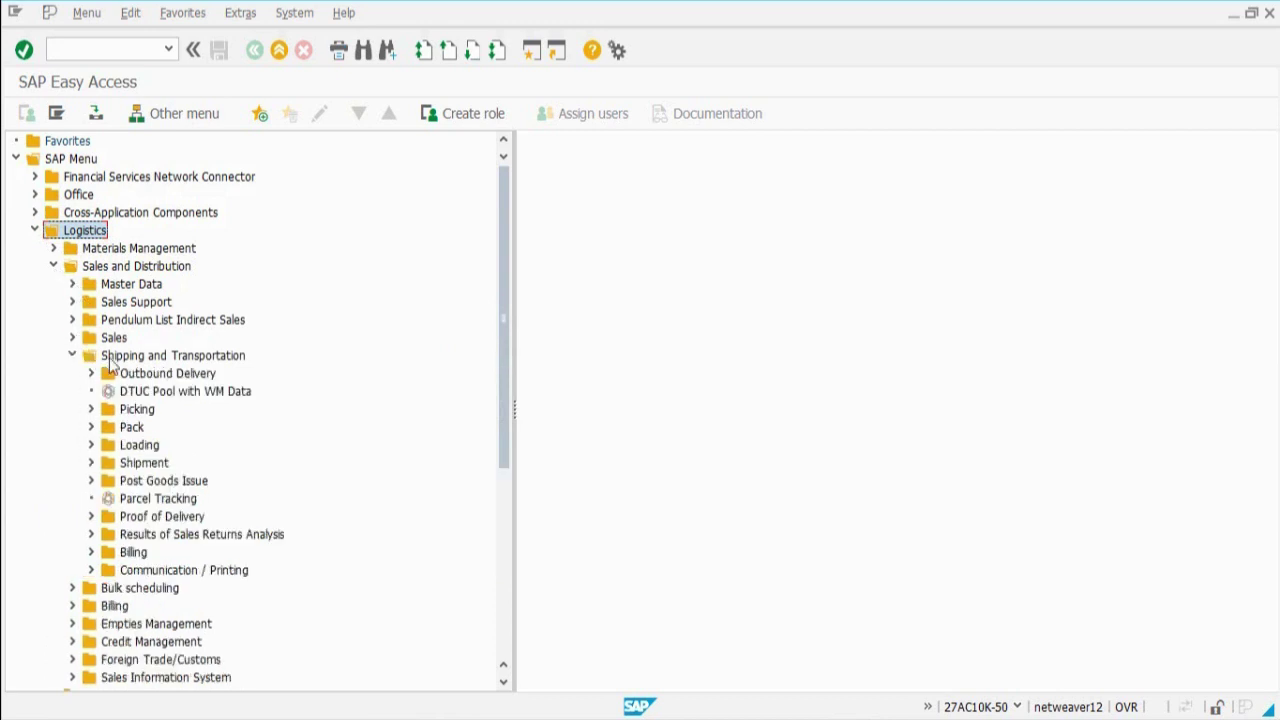
pyautogui.click(91, 410)
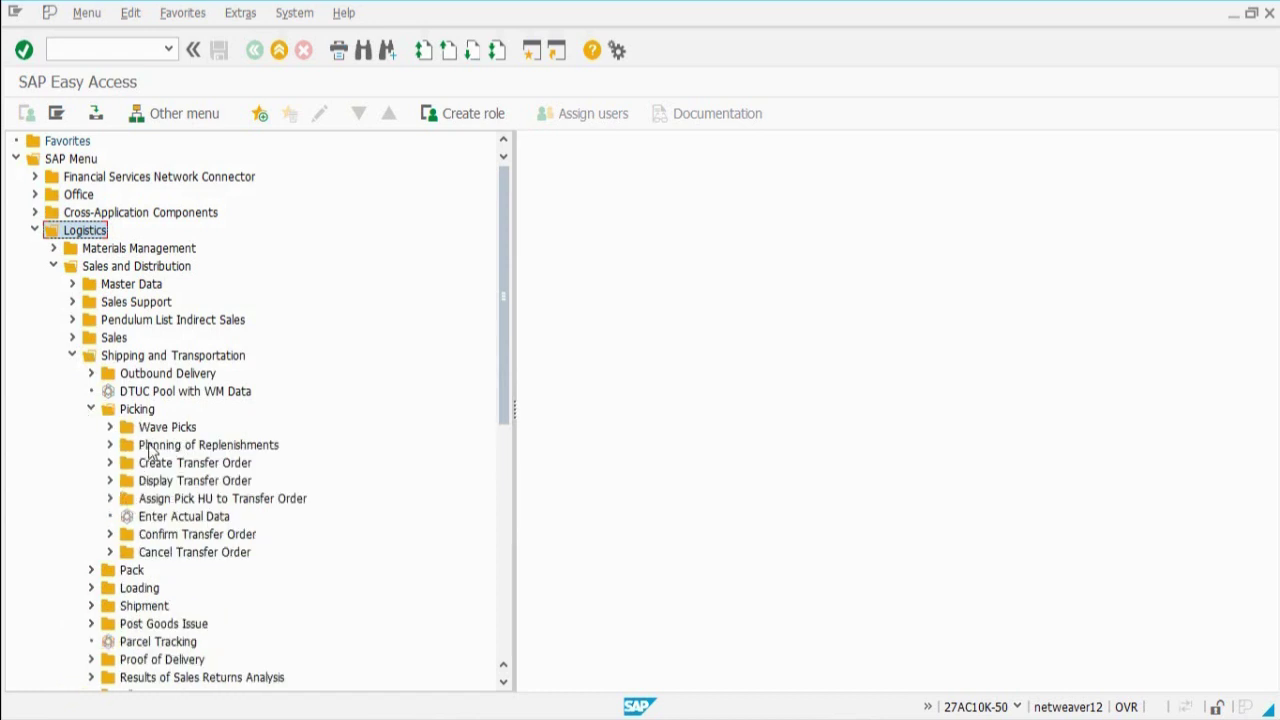
pyautogui.click(110, 464)
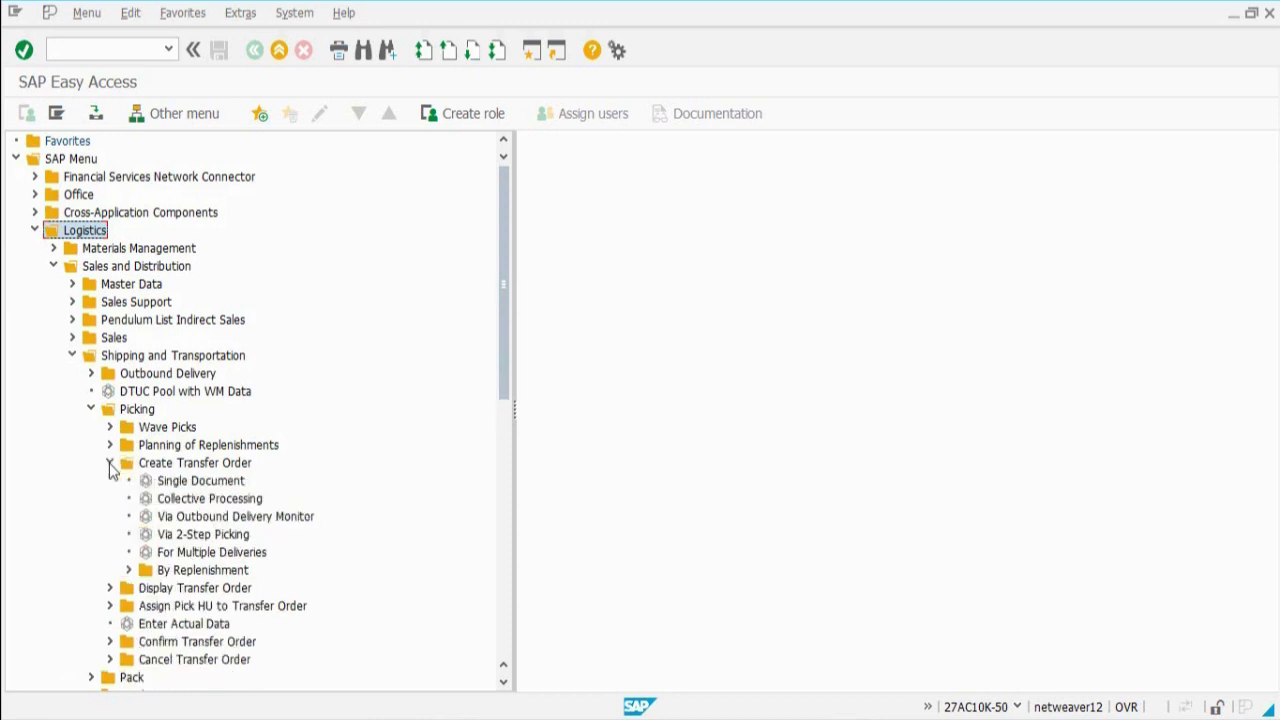
pyautogui.click(182, 482)
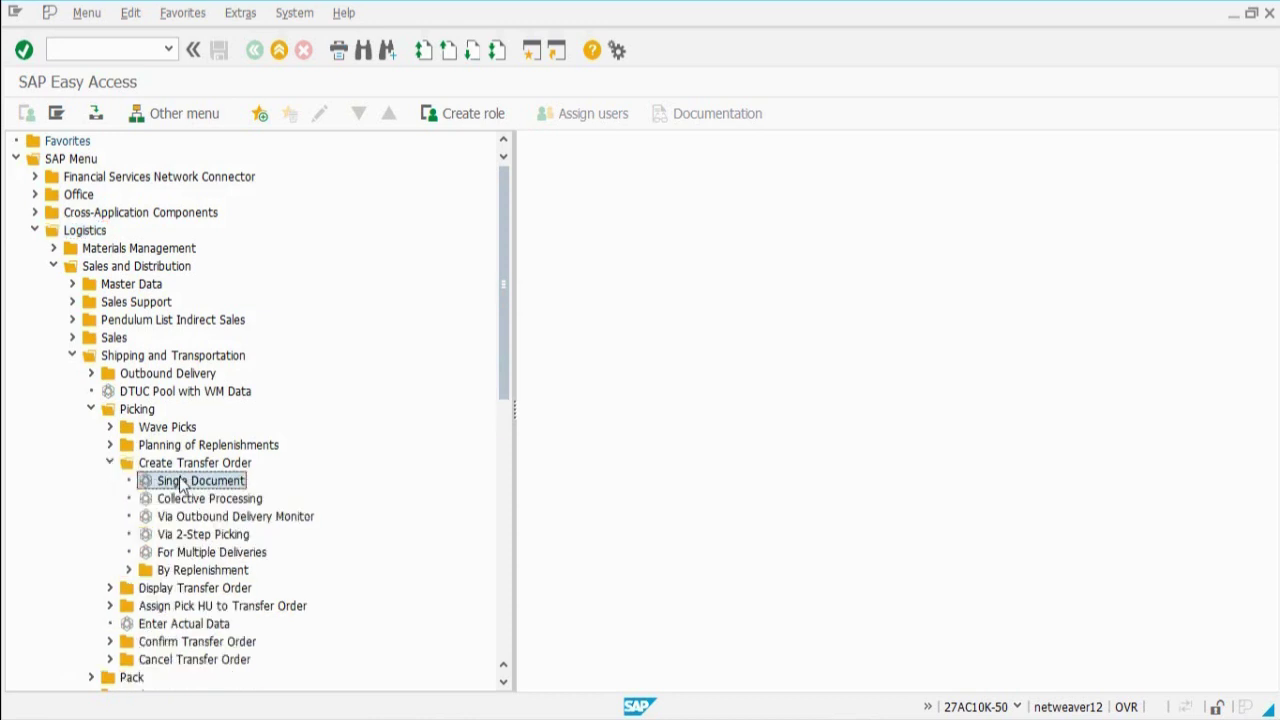
pyautogui.doubleClick(181, 482)
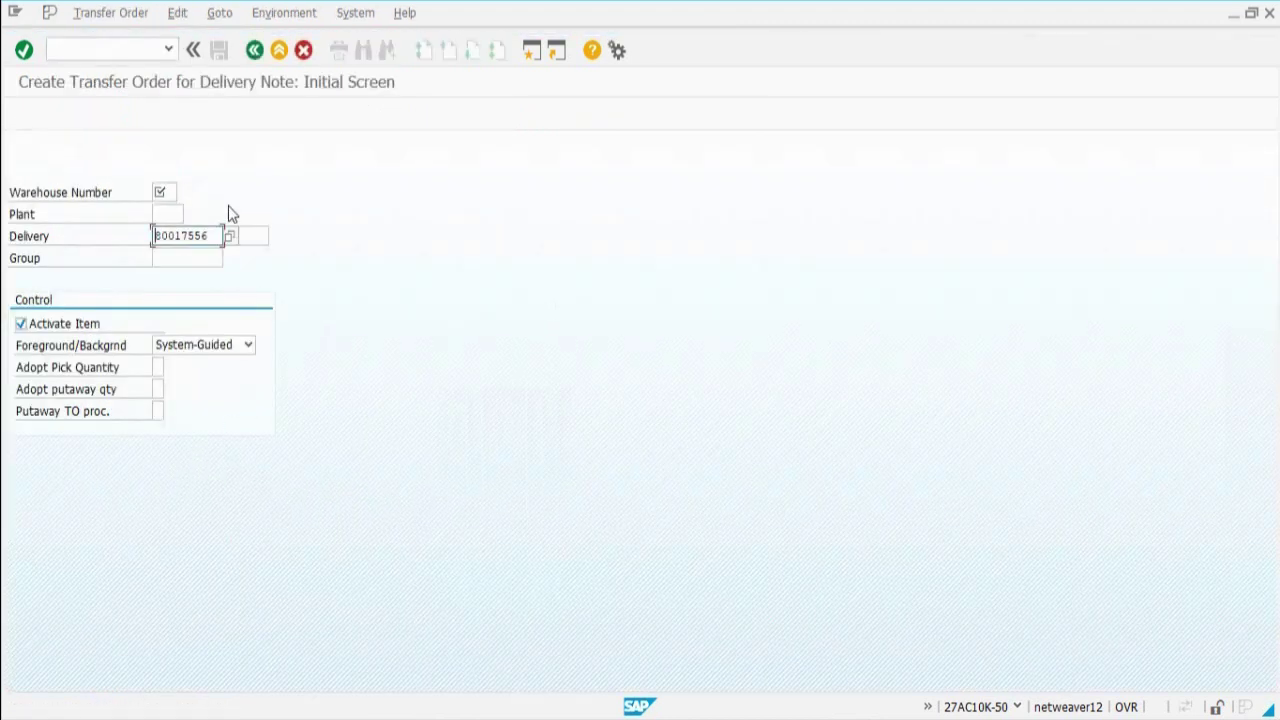
# Step: Set the warehouse number to 010, leave the plant blank, and create and save the transfer order for the outbound delivery
pyautogui.click(166, 192)
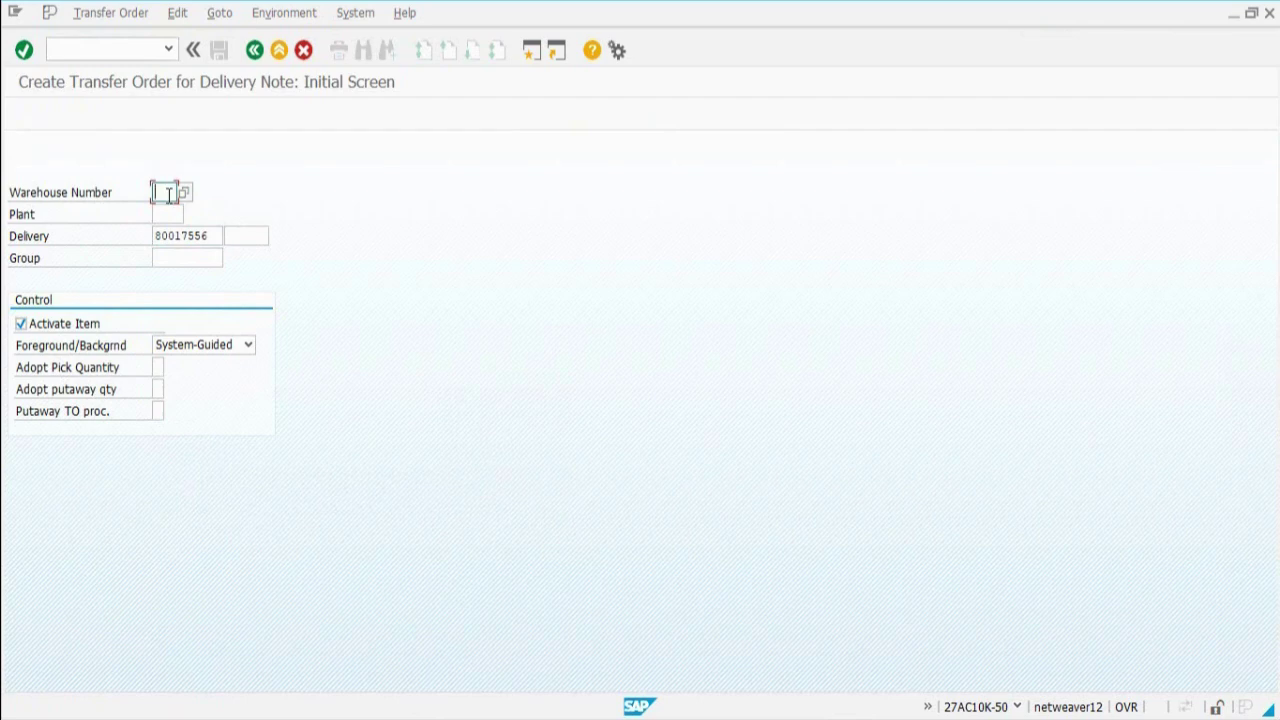
pyautogui.write('010')
pyautogui.click(166, 217)
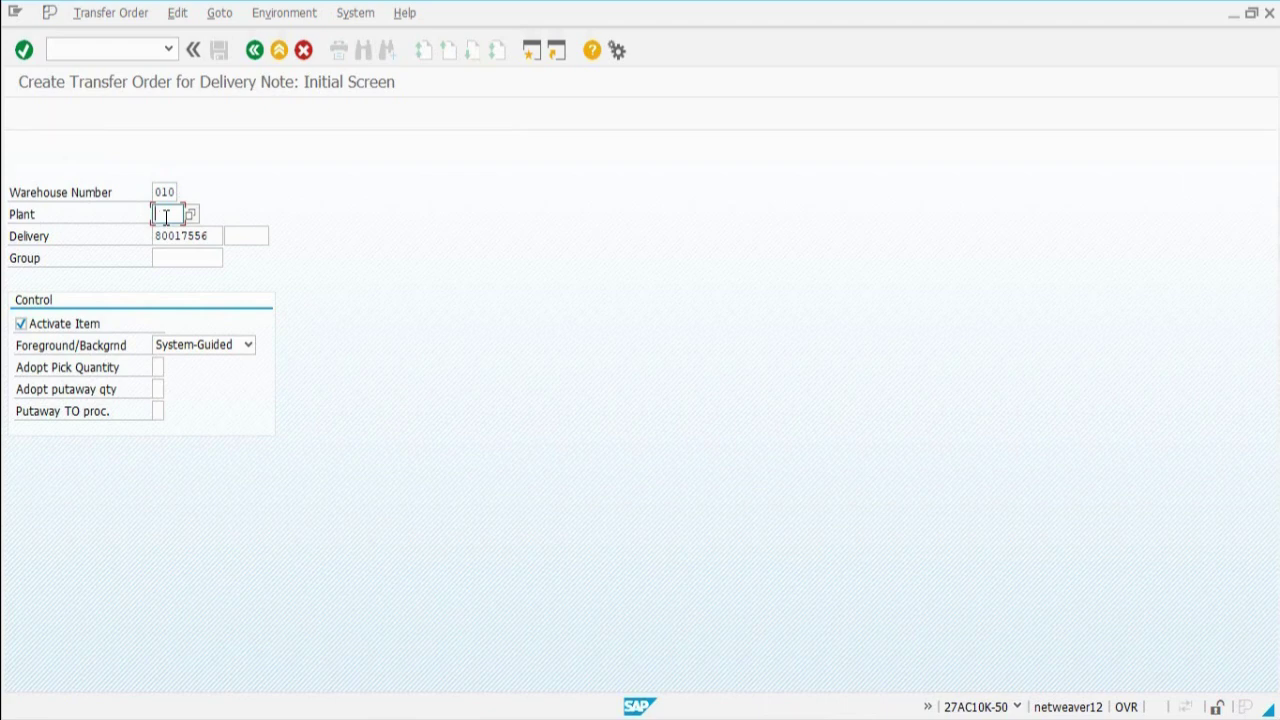
pyautogui.click(194, 236)
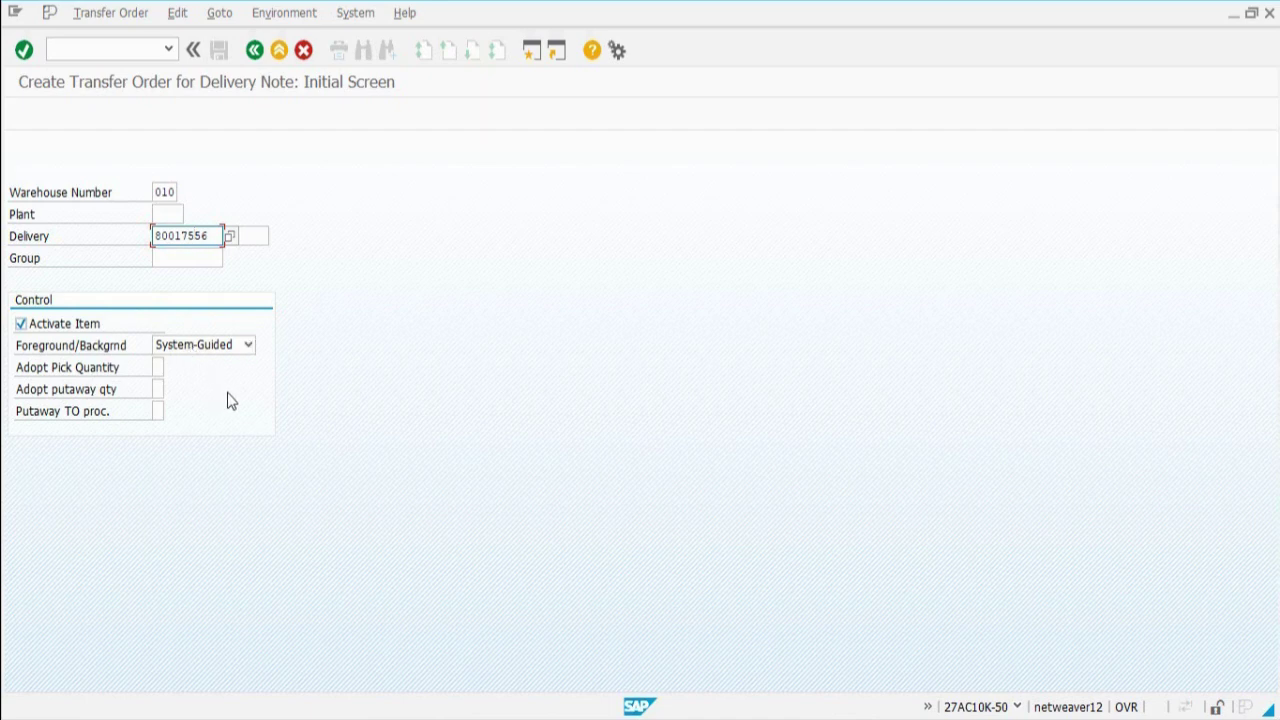
pyautogui.press('Return')
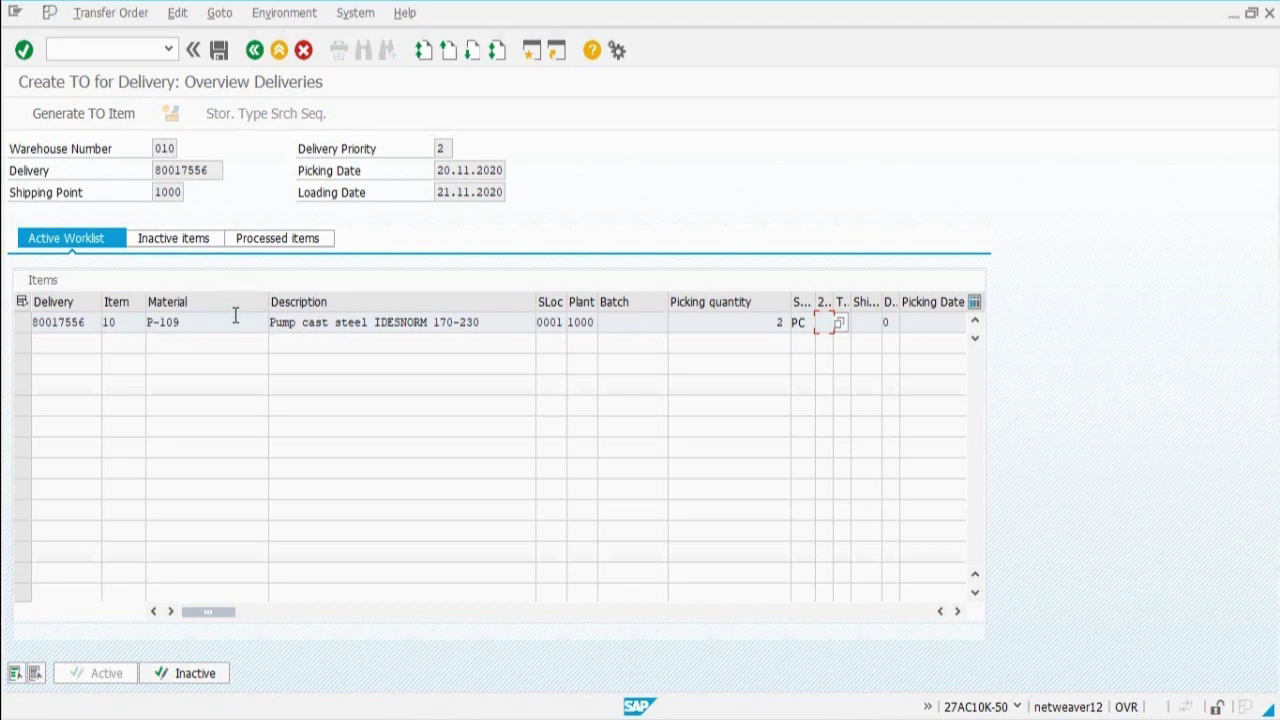
pyautogui.click(218, 50)
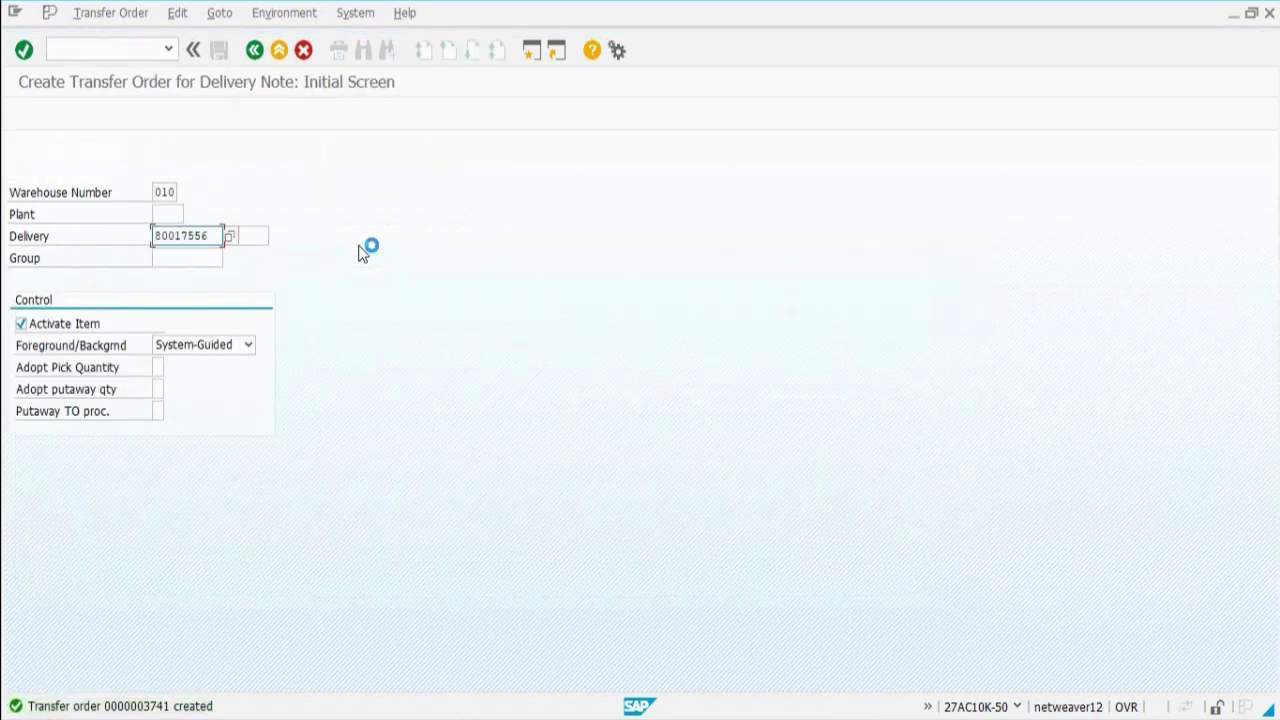
# Step: Copy the transfer order's label and number from the message details into Sticky Notes below the delivery line and return to SAP
pyautogui.doubleClick(86, 706)
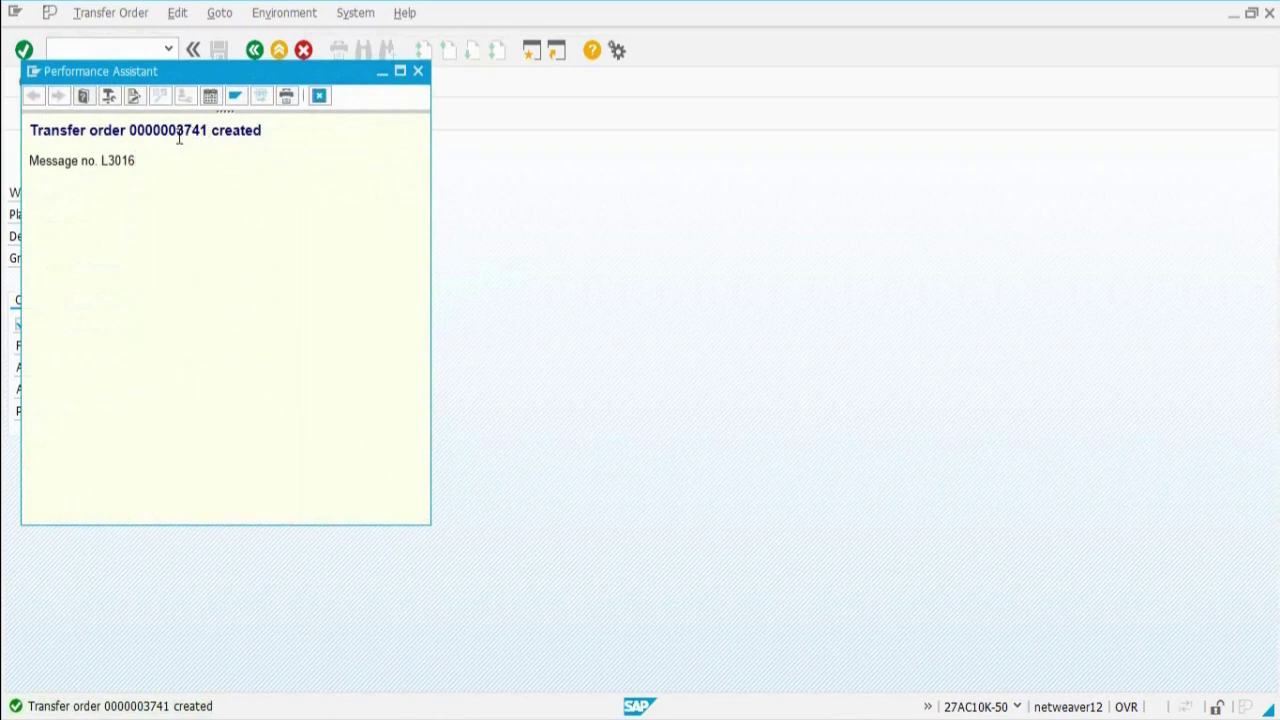
pyautogui.moveTo(207, 130); pyautogui.dragTo(42, 142)
pyautogui.hotkey('ctrl', 'c')
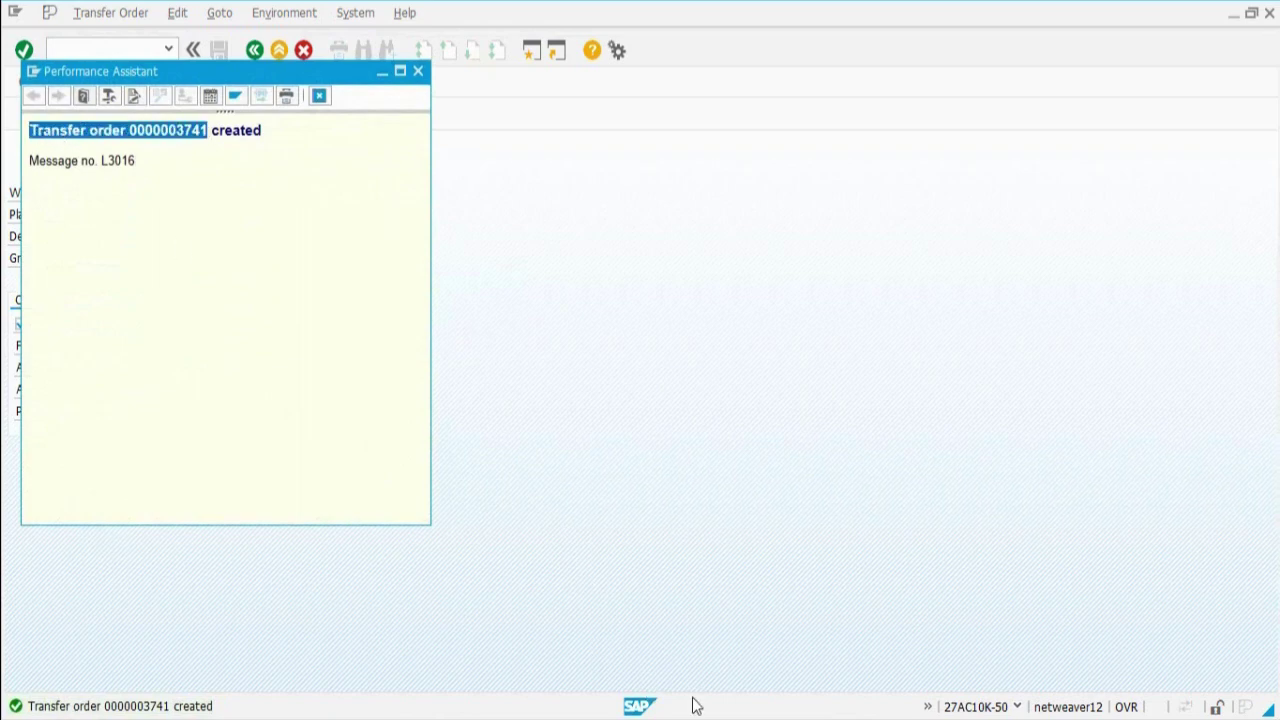
pyautogui.moveTo(694, 706)
pyautogui.click(757, 690)
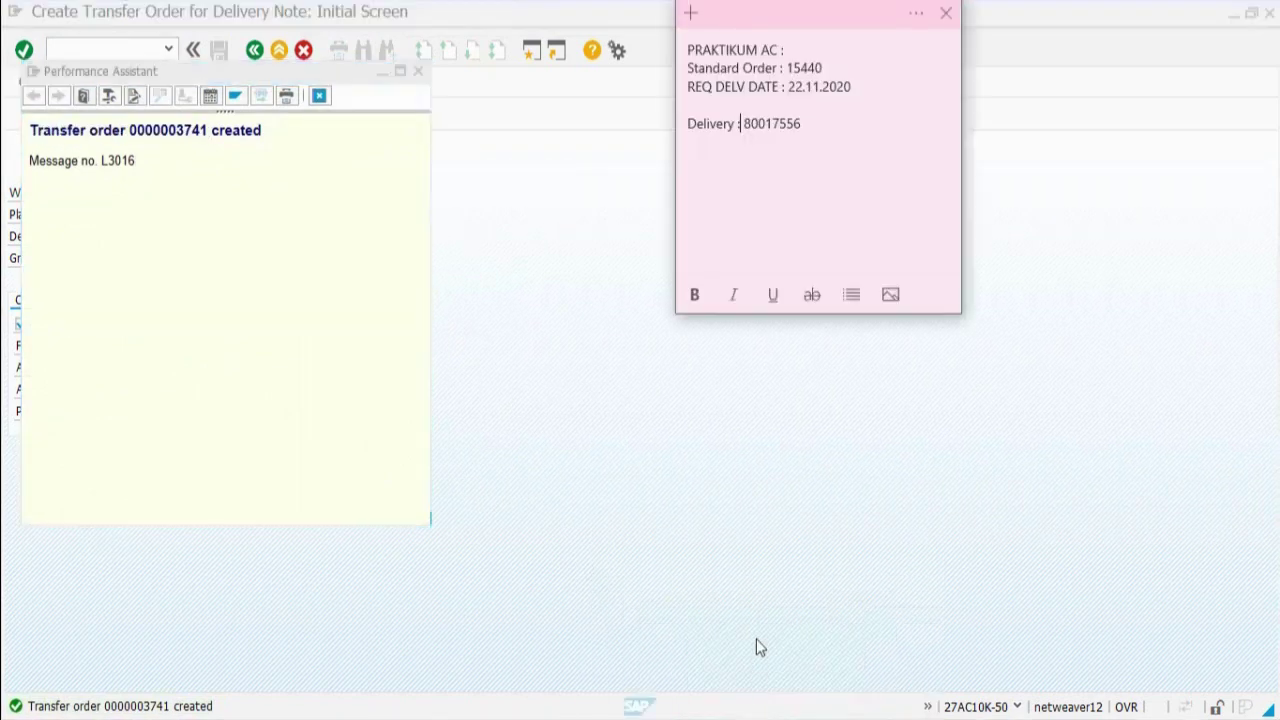
pyautogui.click(831, 127)
pyautogui.press('Return')
pyautogui.hotkey('ctrl', 'v')
pyautogui.click(497, 251)
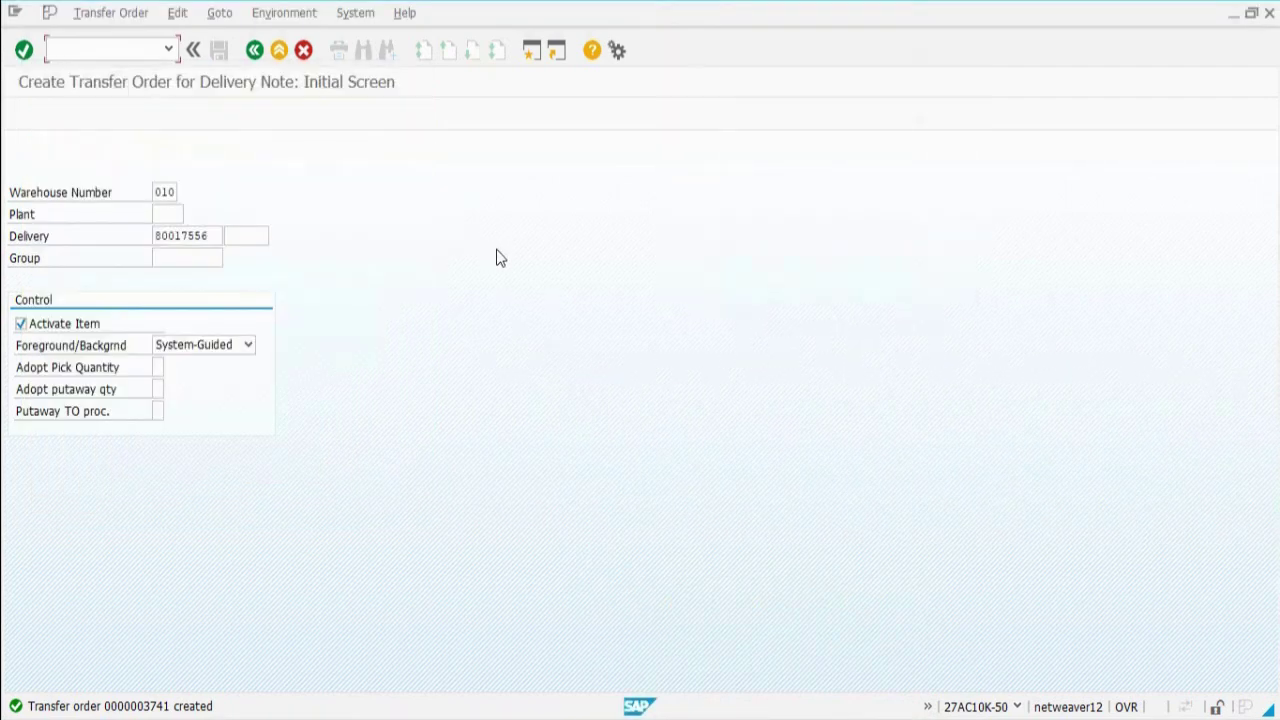
# Step: Leave the transfer order and open the single-document outbound delivery transaction under Shipping and Transportation, Post Goods Issue
pyautogui.click(280, 51)
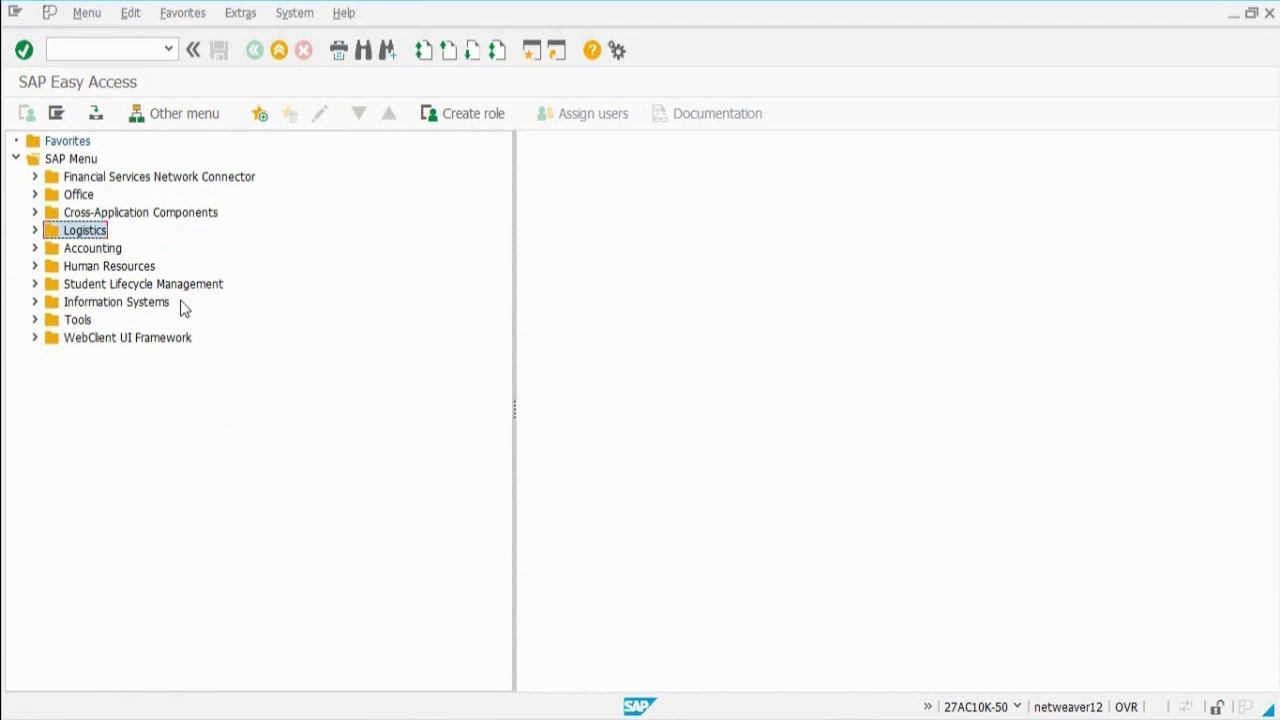
pyautogui.click(35, 231)
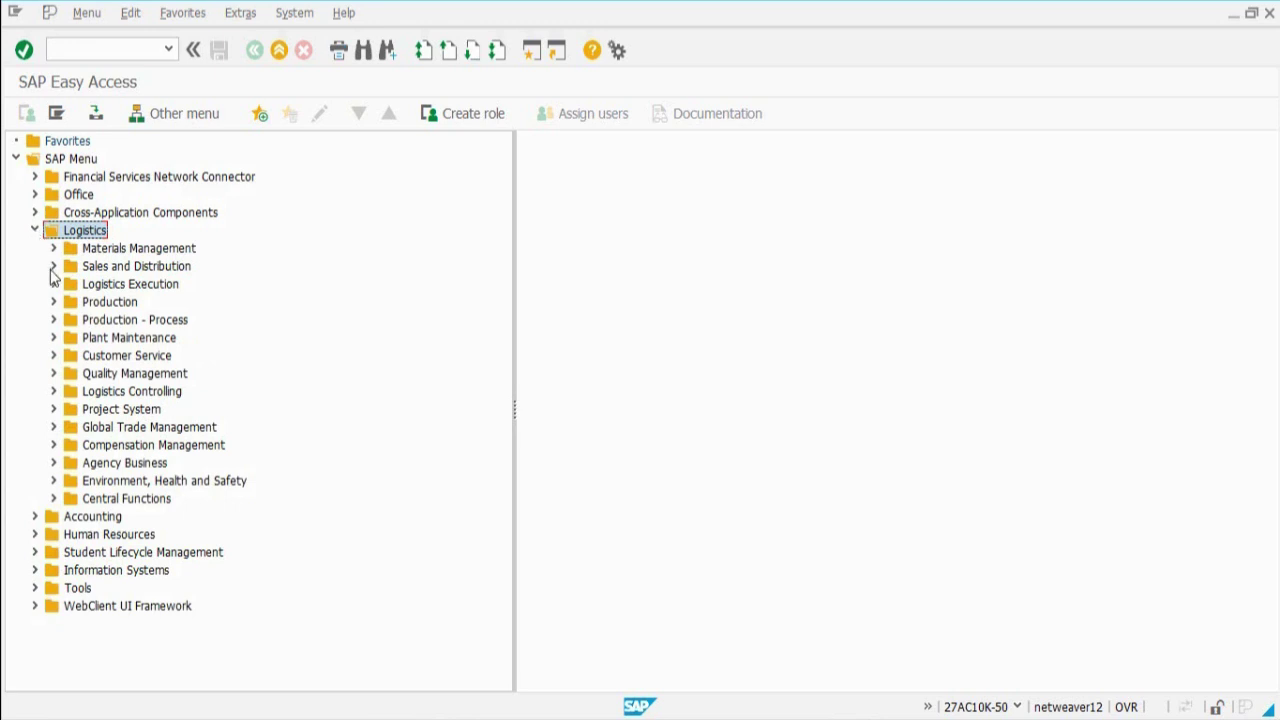
pyautogui.click(54, 267)
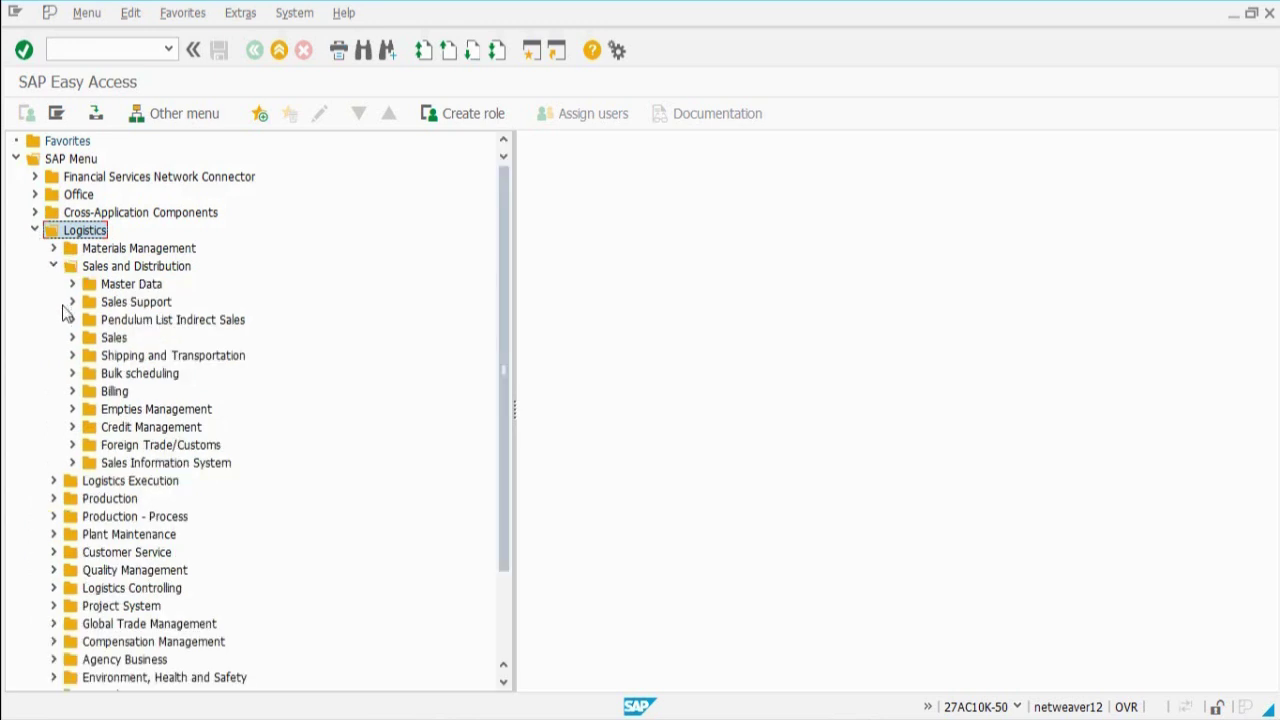
pyautogui.click(72, 357)
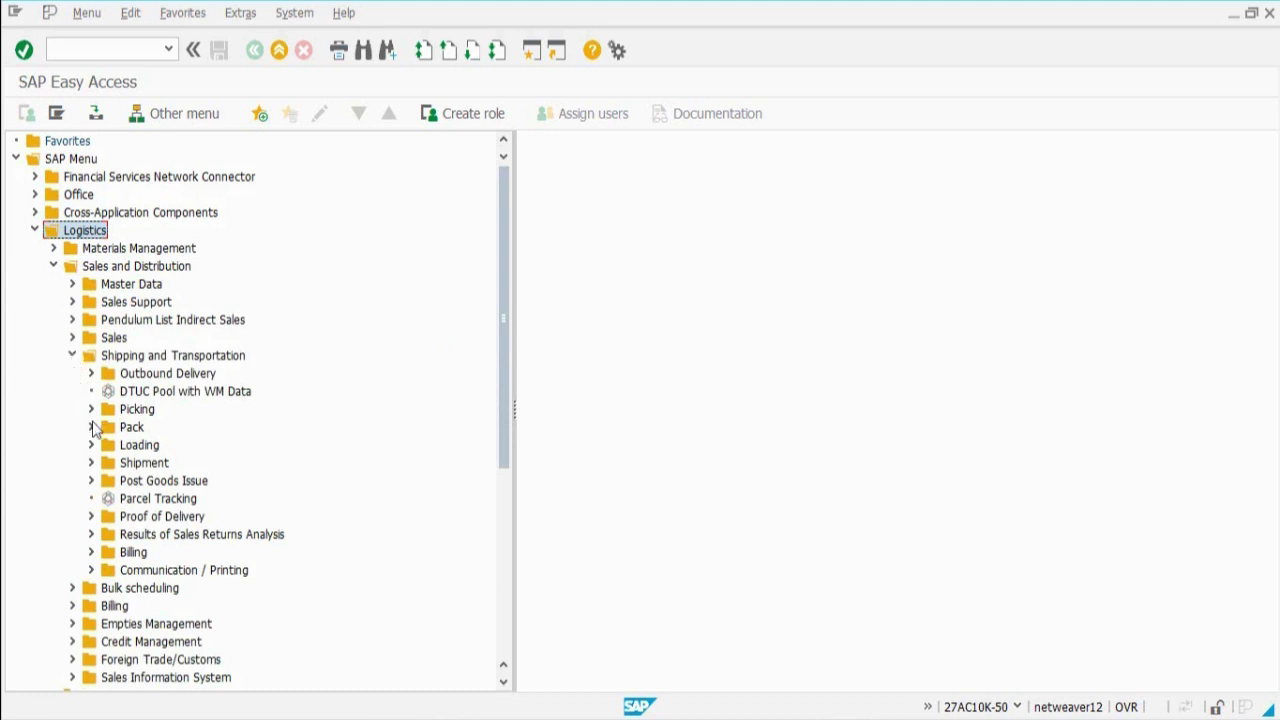
pyautogui.click(91, 483)
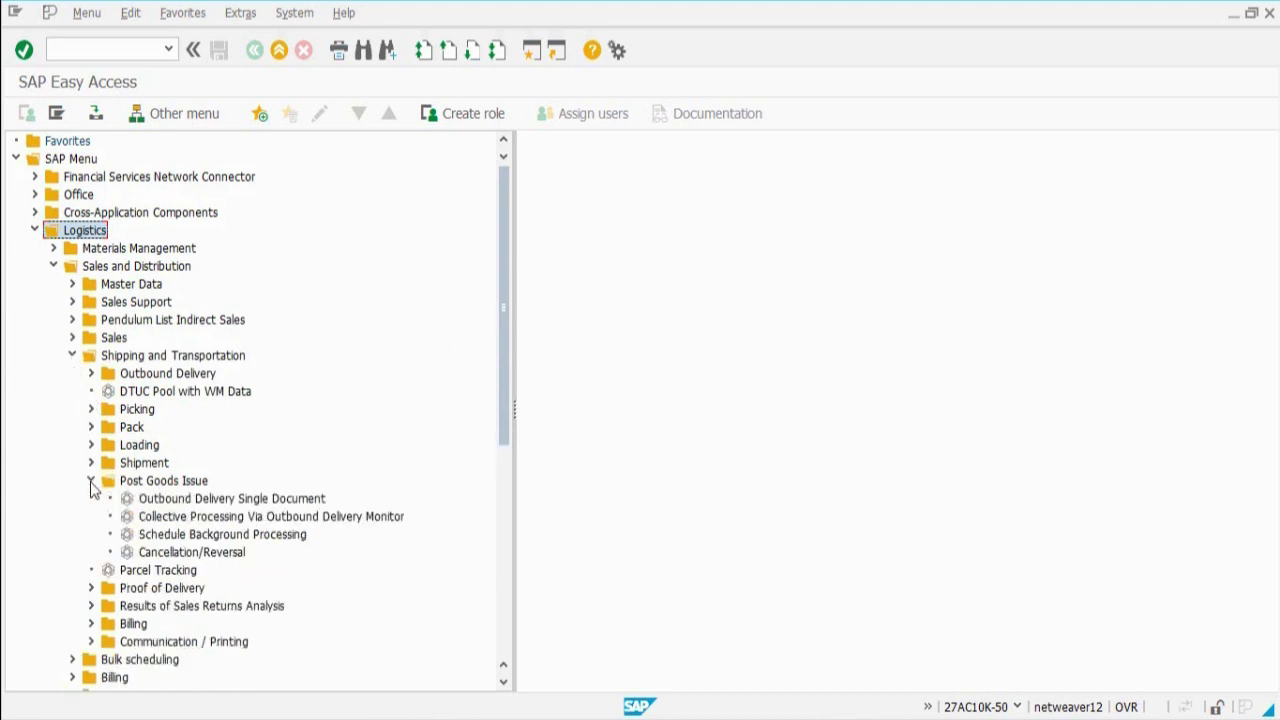
pyautogui.click(163, 500)
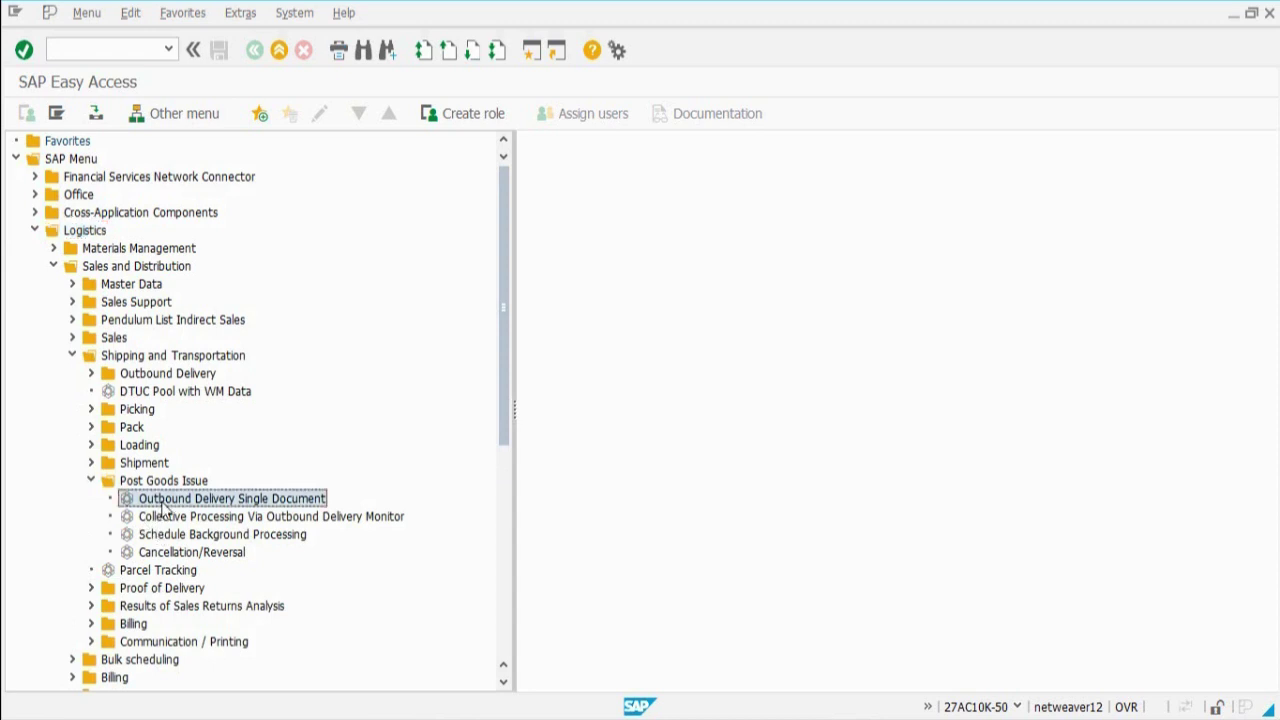
pyautogui.doubleClick(163, 500)
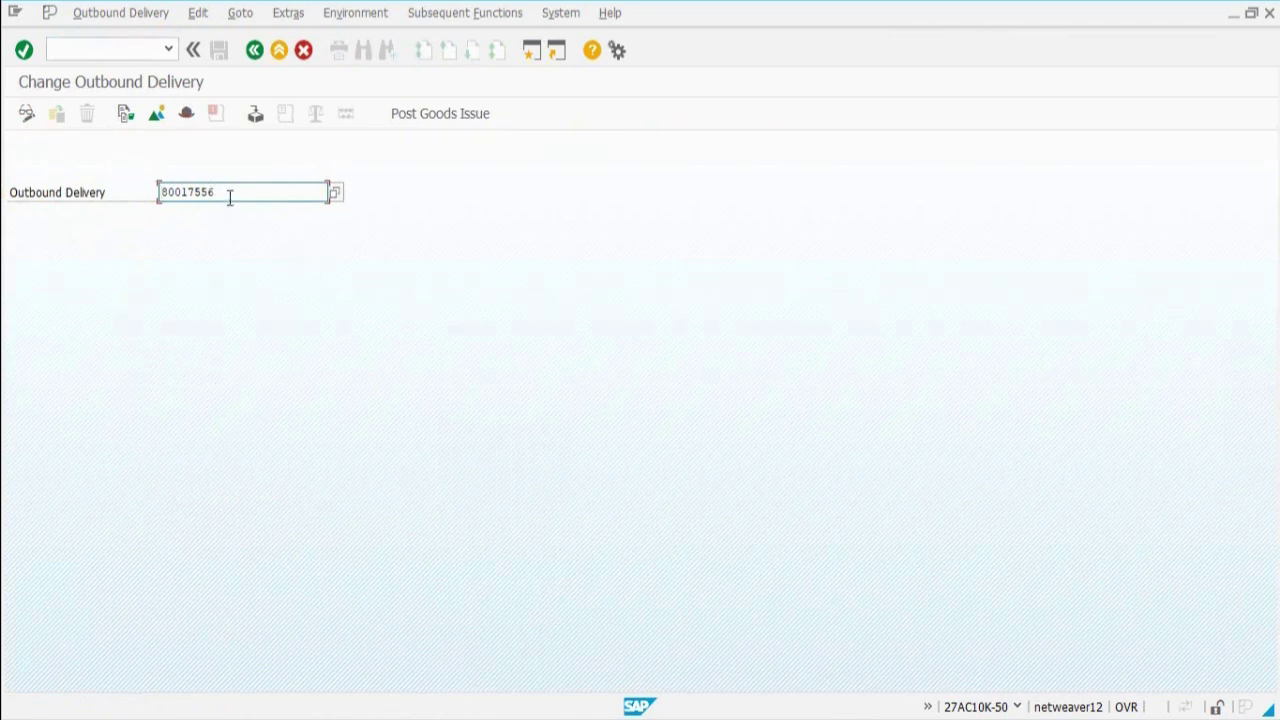
# Step: Post the goods issue for the outbound delivery and select the goods issue document in the delivery's document flow
pyautogui.click(430, 122)
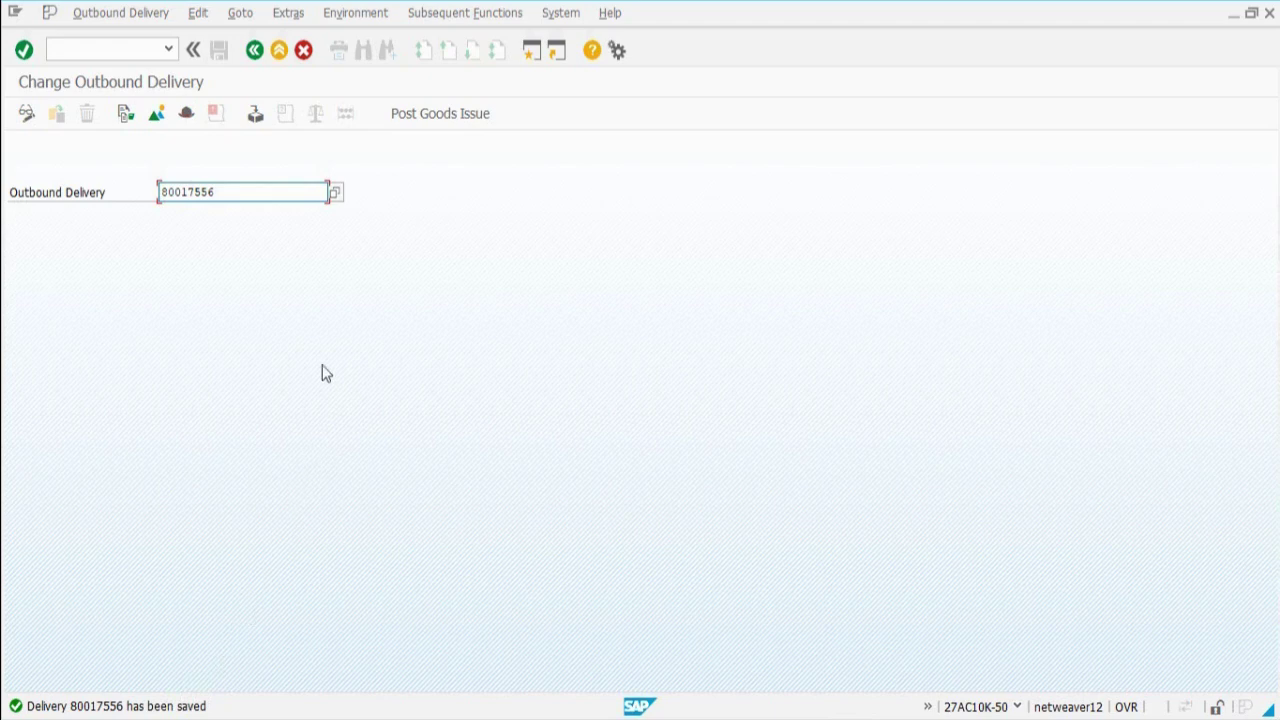
pyautogui.click(378, 12)
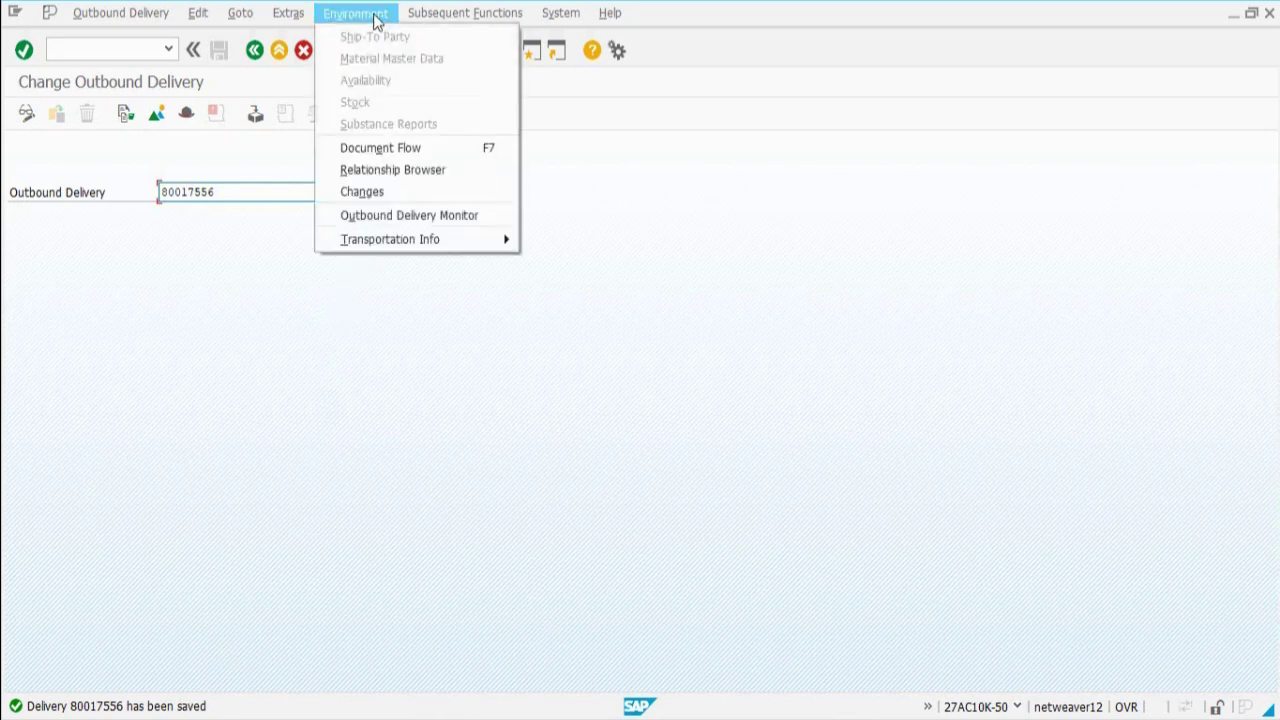
pyautogui.click(390, 150)
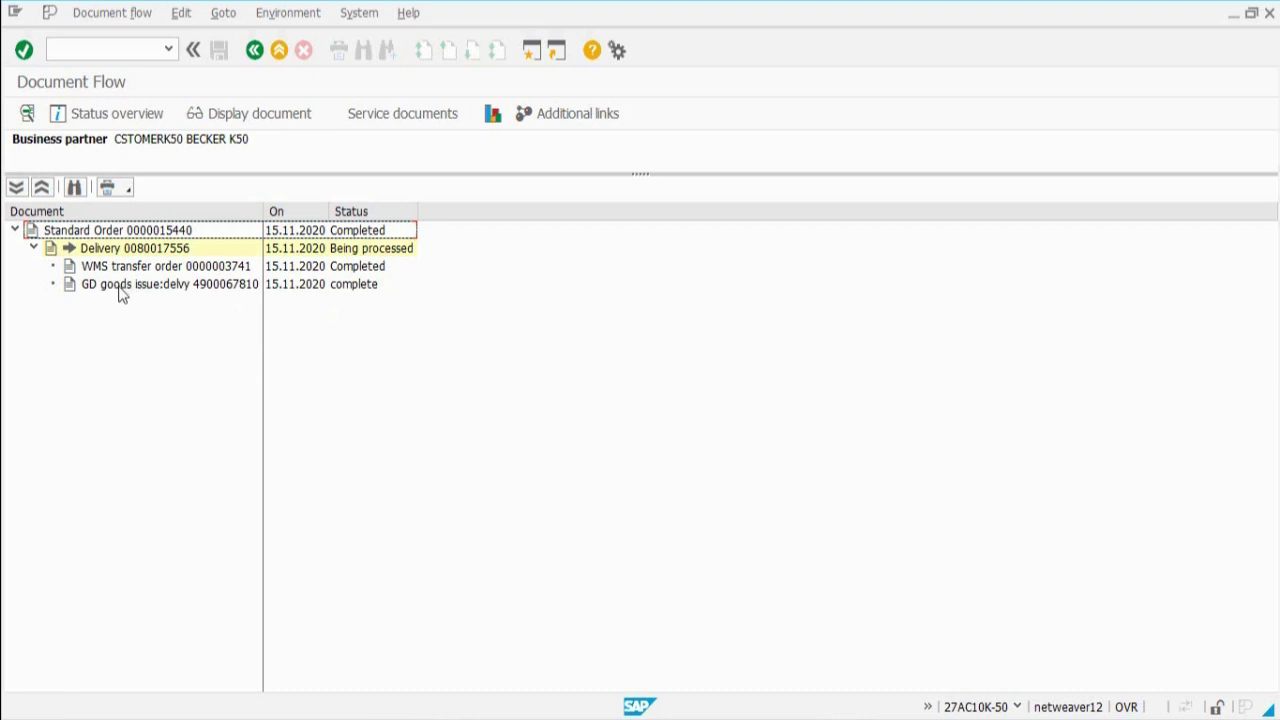
pyautogui.click(200, 286)
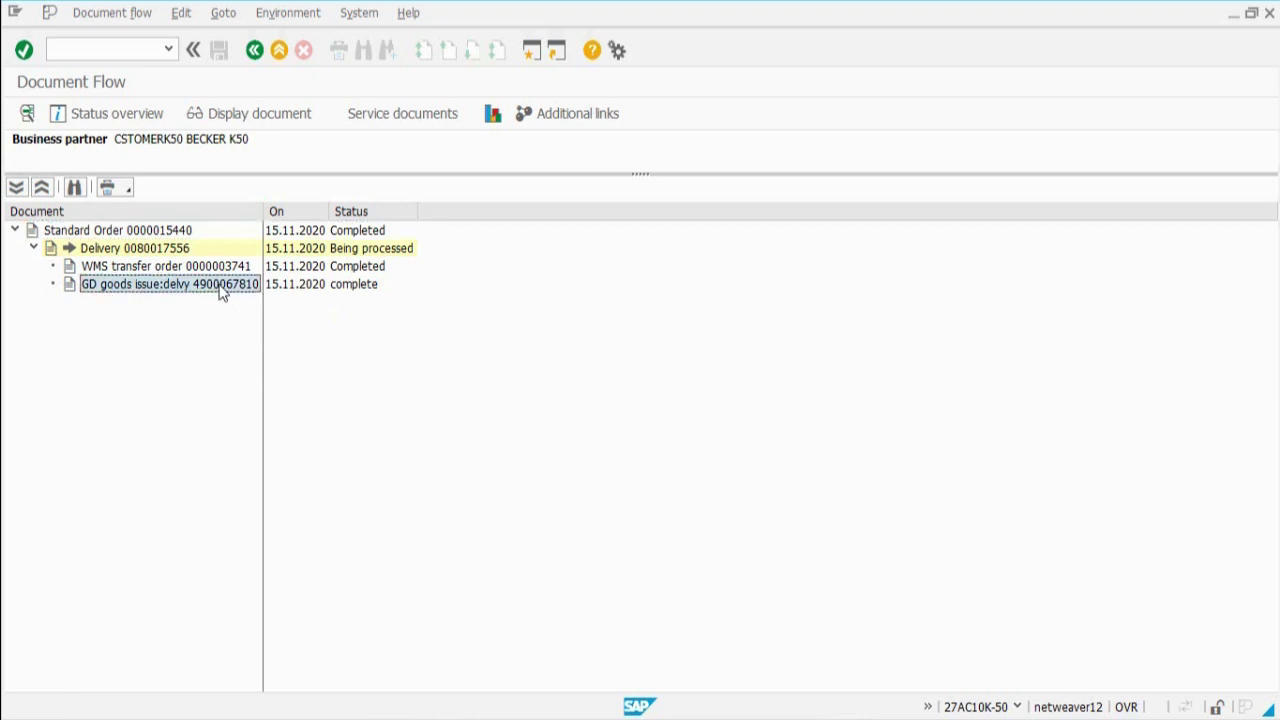
# Step: Display the goods issue's material document, open its accounting document to examine the line items, and return to the main menu
pyautogui.click(240, 122)
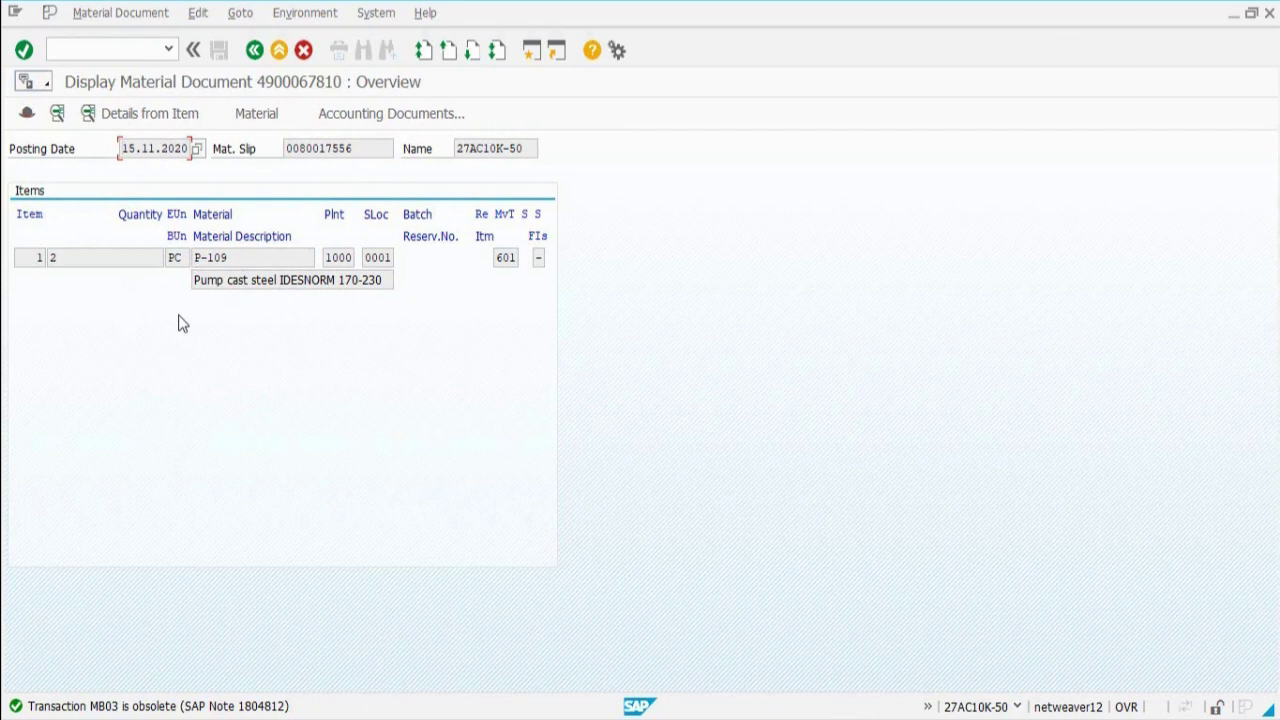
pyautogui.click(379, 114)
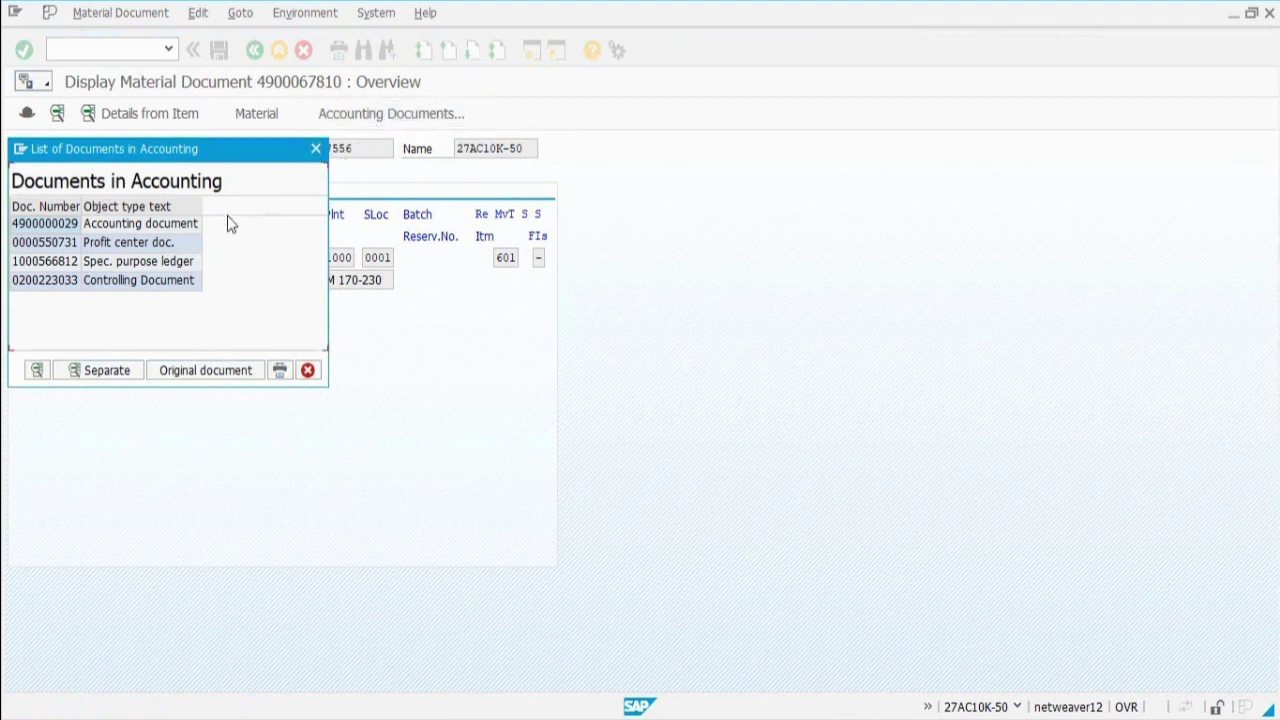
pyautogui.doubleClick(166, 228)
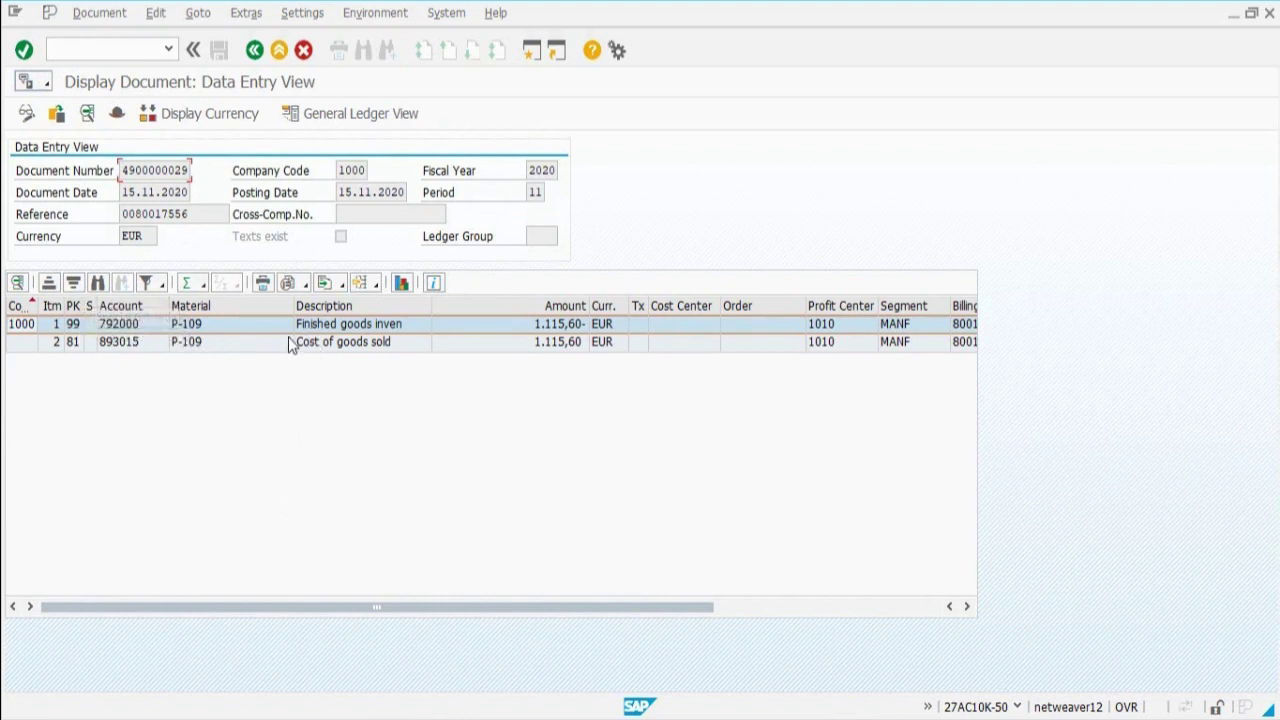
pyautogui.hscroll(3, 177, 343)
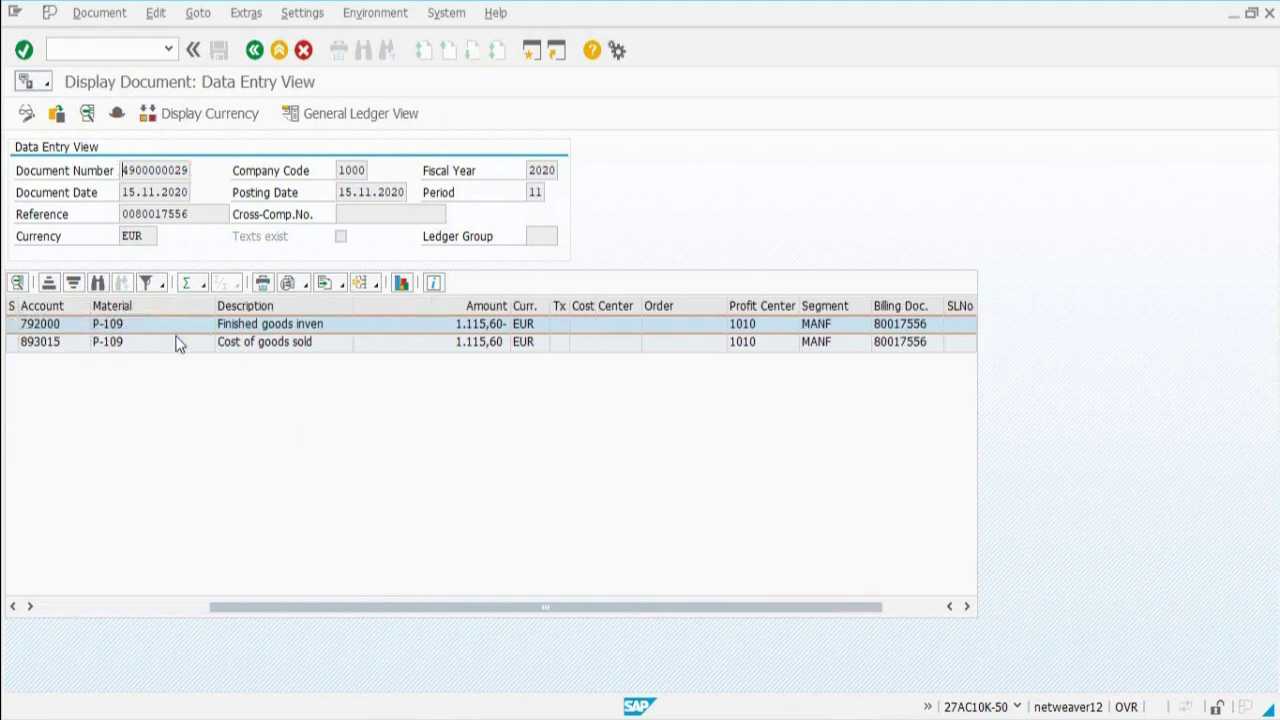
pyautogui.click(280, 50)
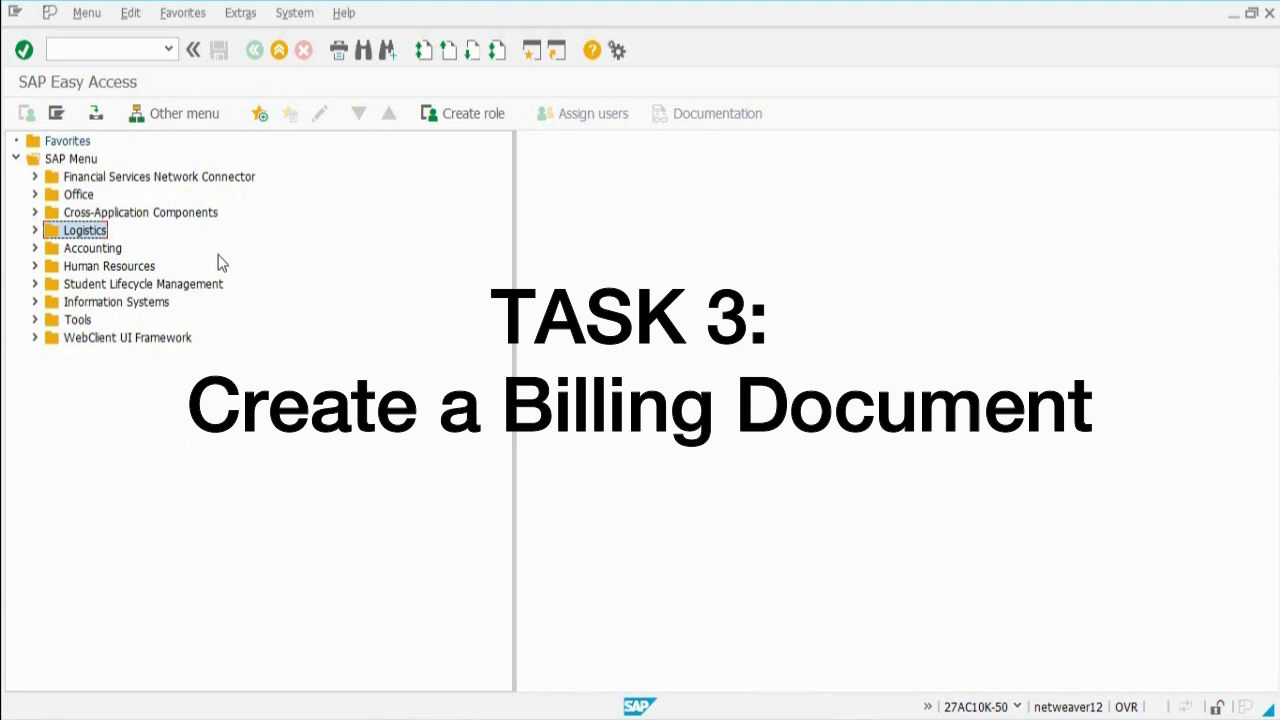
# Step: Create and save a billing document for the outbound delivery through Logistics, Sales and Distribution, Billing, Billing Document
pyautogui.click(35, 231)
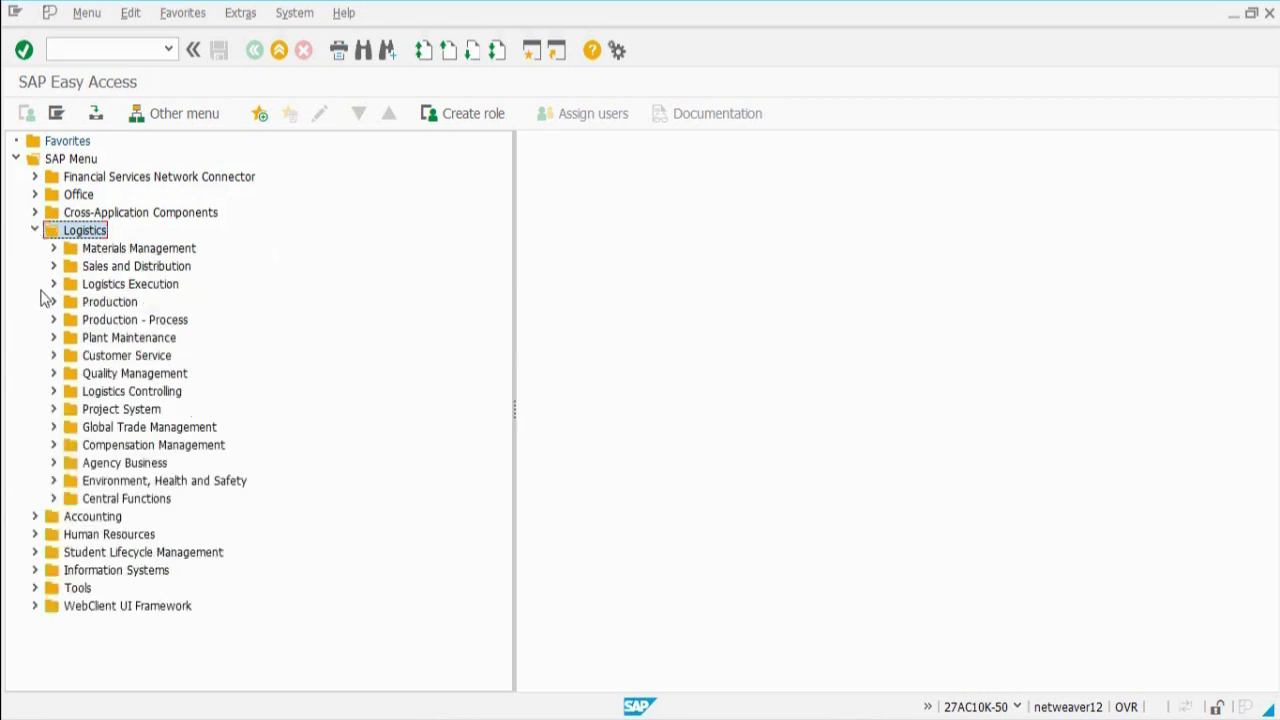
pyautogui.click(54, 267)
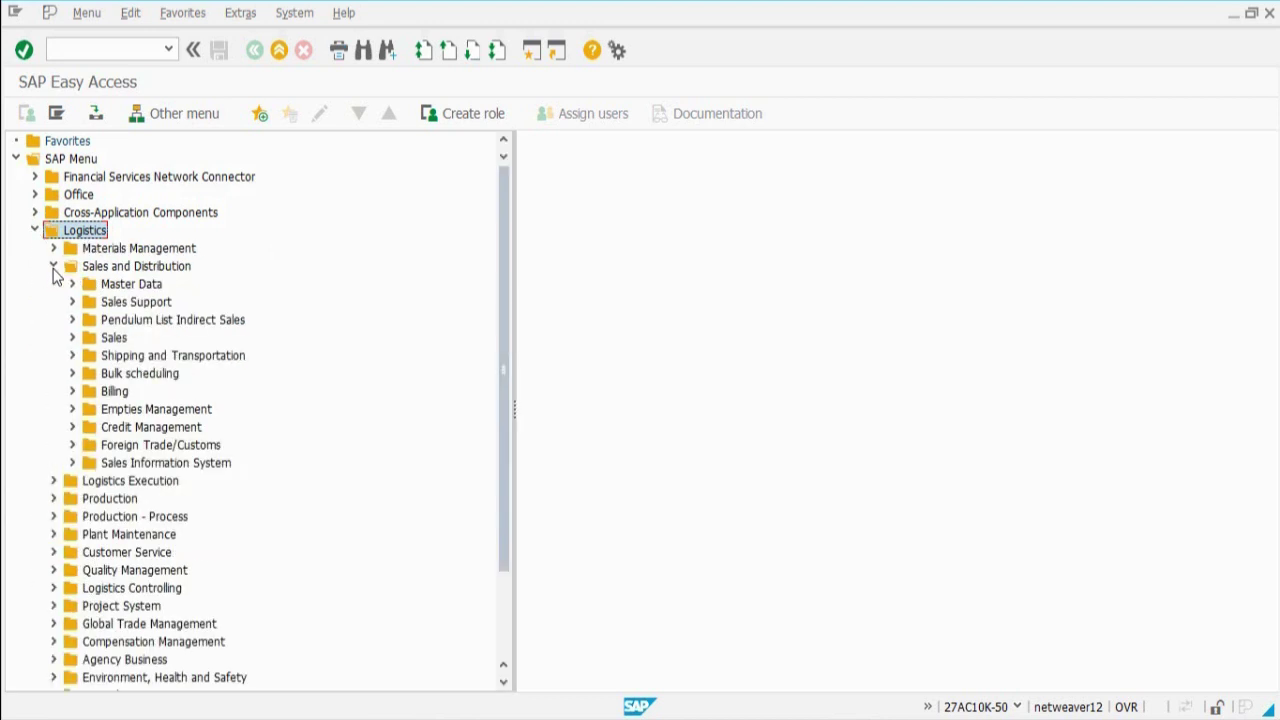
pyautogui.click(72, 392)
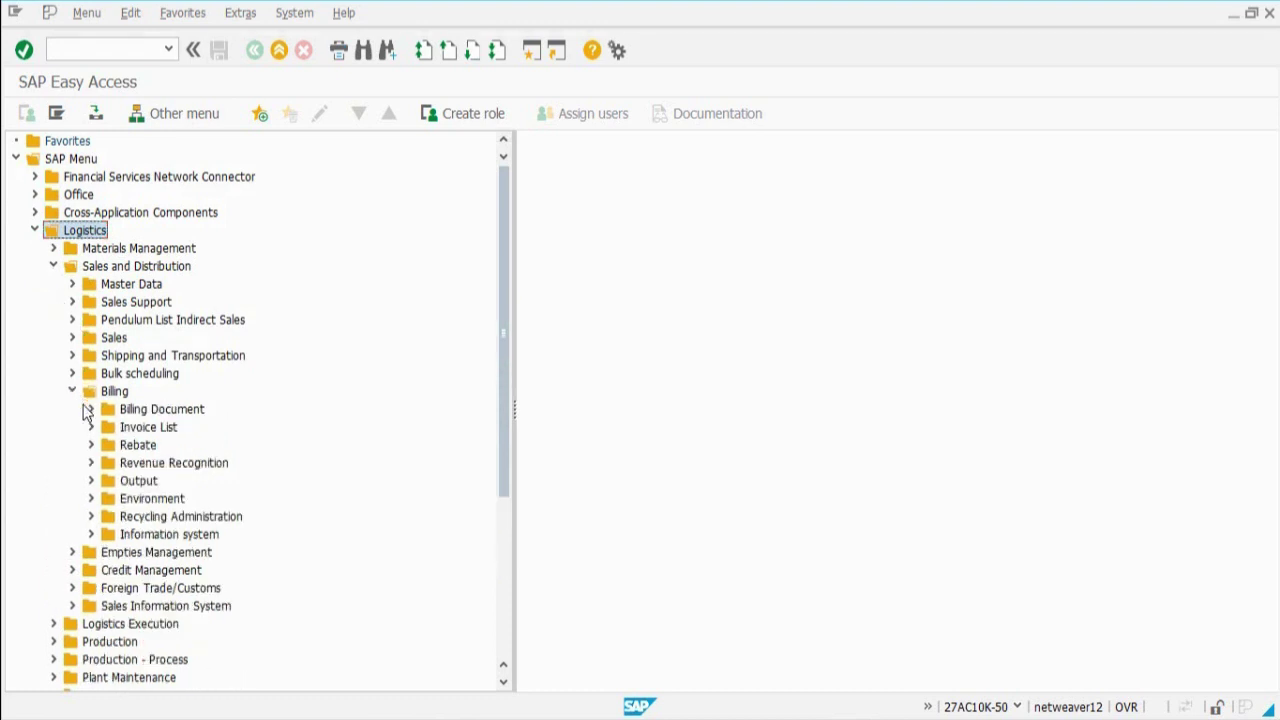
pyautogui.click(91, 410)
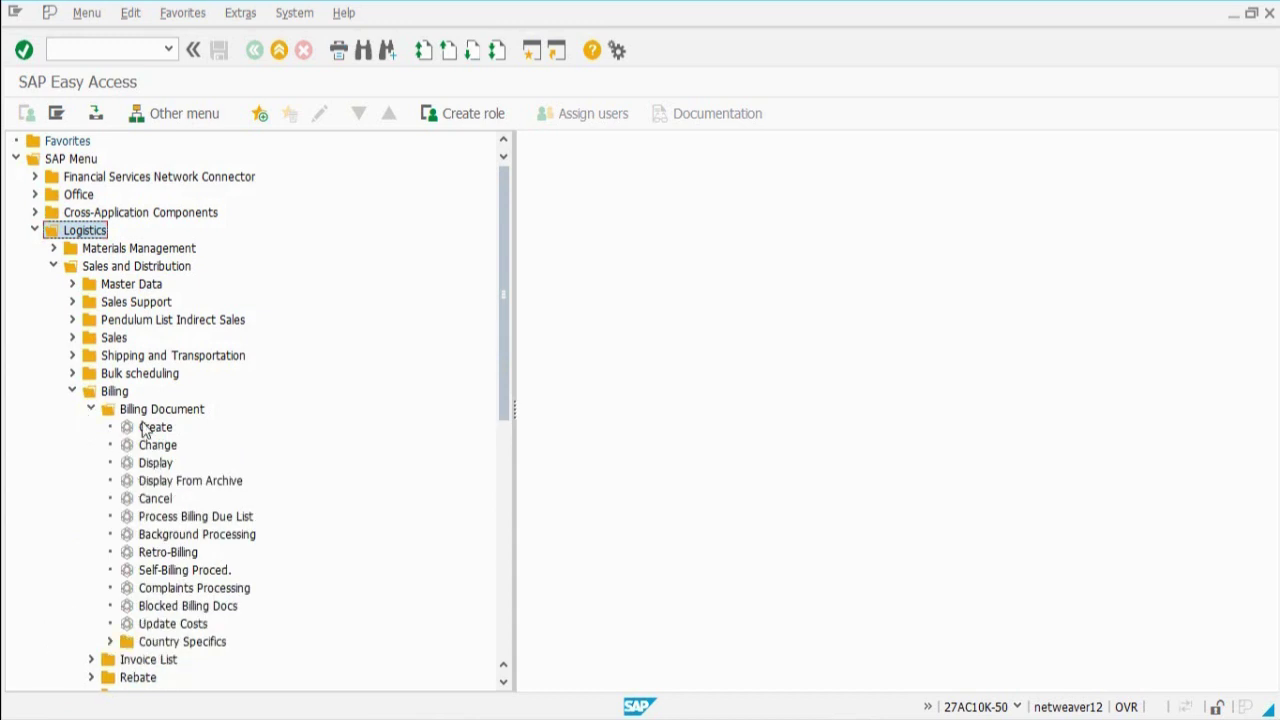
pyautogui.doubleClick(143, 428)
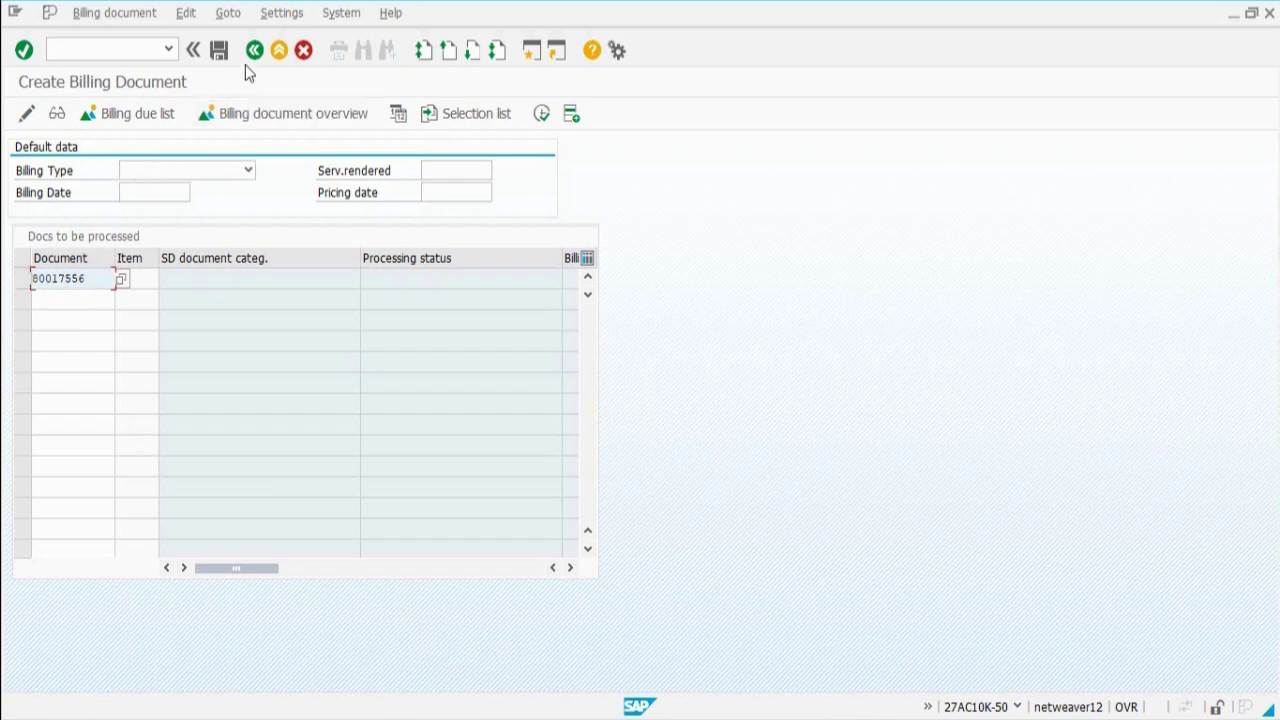
pyautogui.click(219, 50)
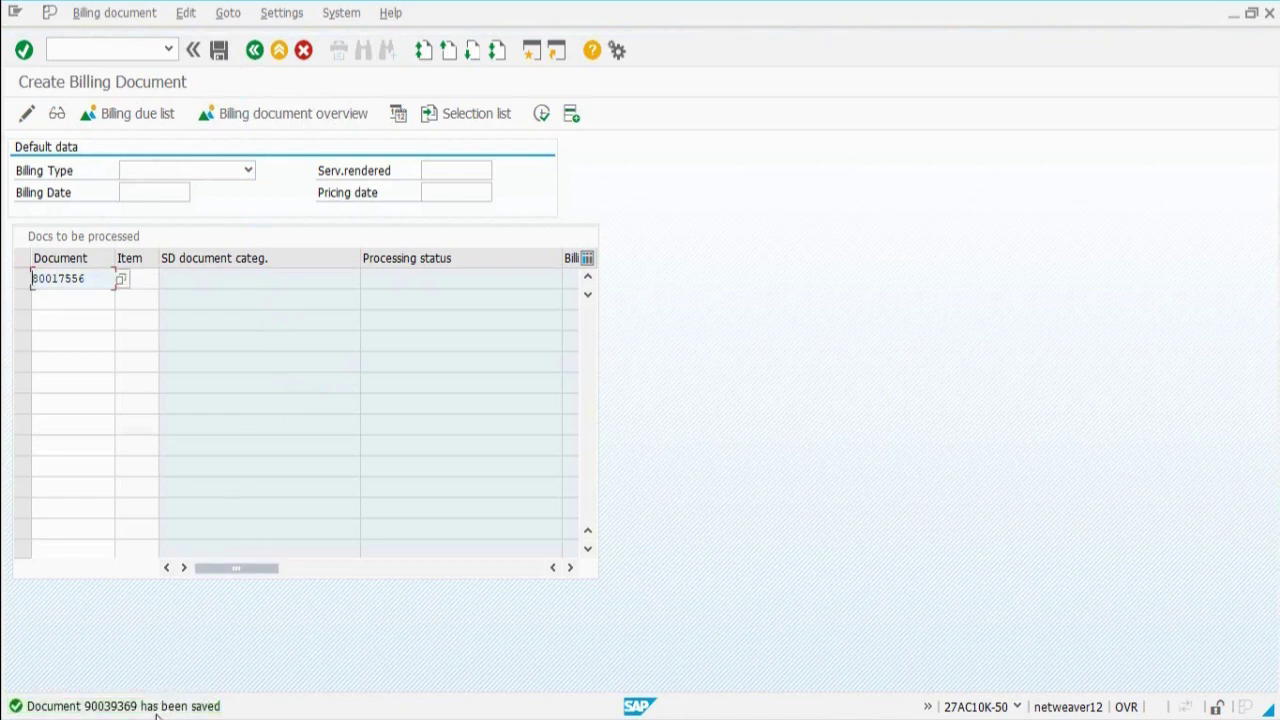
# Step: Copy the billing document's label and number from the message details into Sticky Notes below the transfer order line and return to SAP
pyautogui.doubleClick(158, 706)
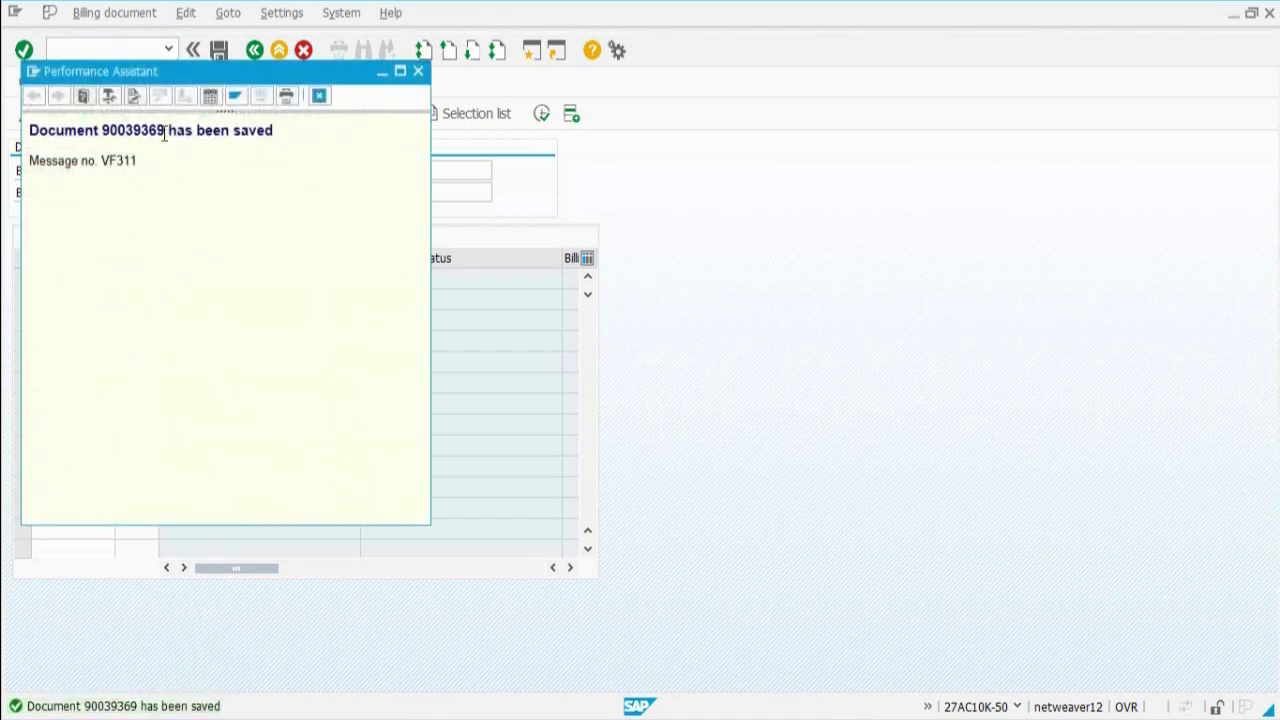
pyautogui.moveTo(164, 134); pyautogui.dragTo(29, 131)
pyautogui.hotkey('ctrl', 'c')
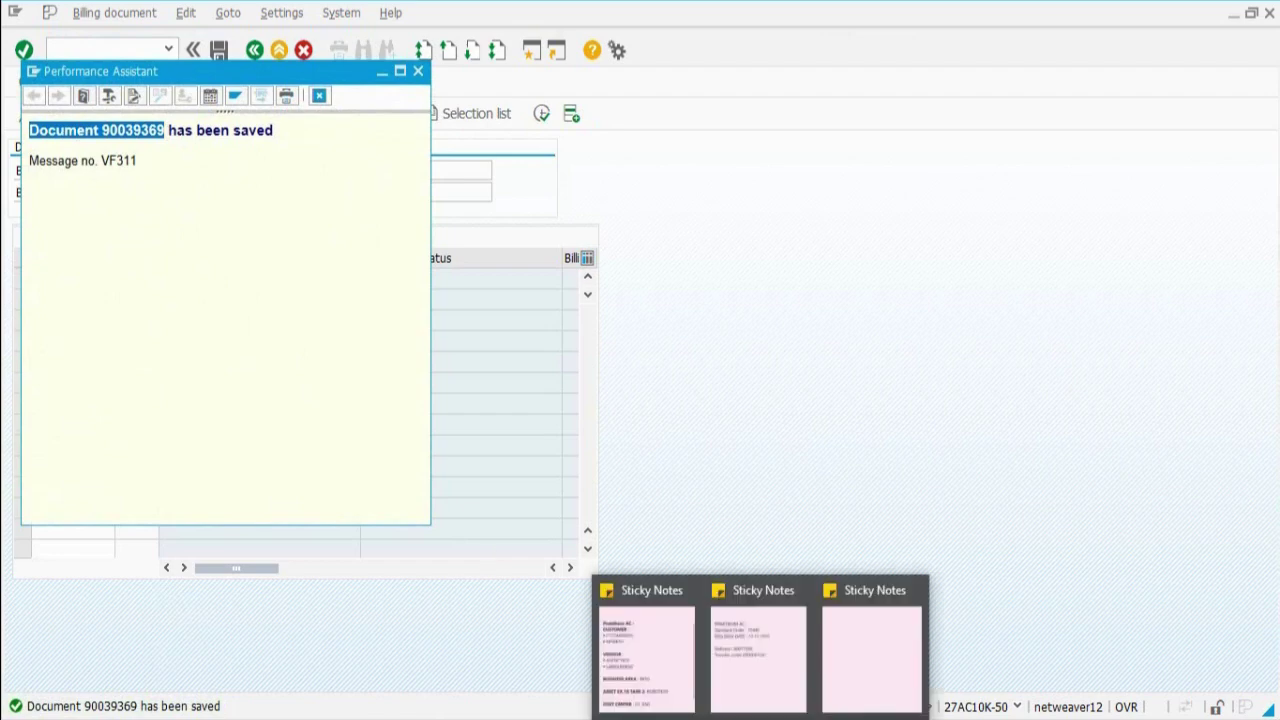
pyautogui.click(774, 660)
pyautogui.press('Return')
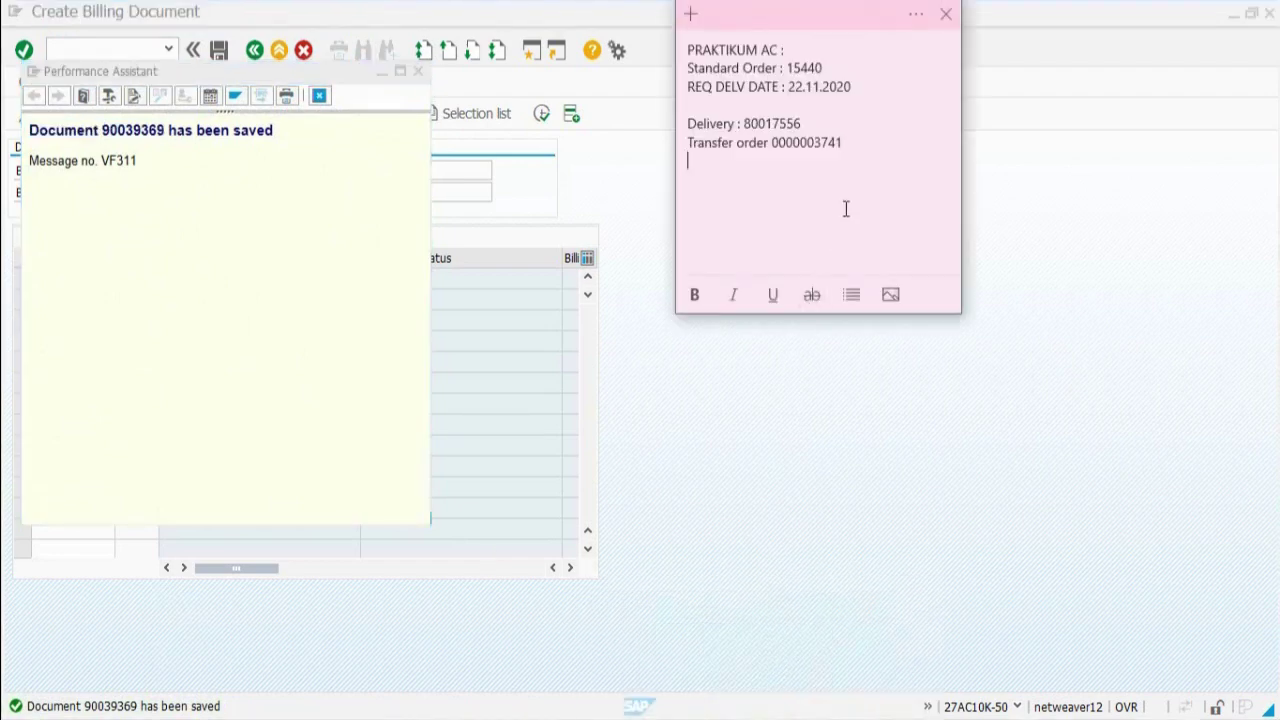
pyautogui.hotkey('ctrl', 'v')
pyautogui.click(808, 420)
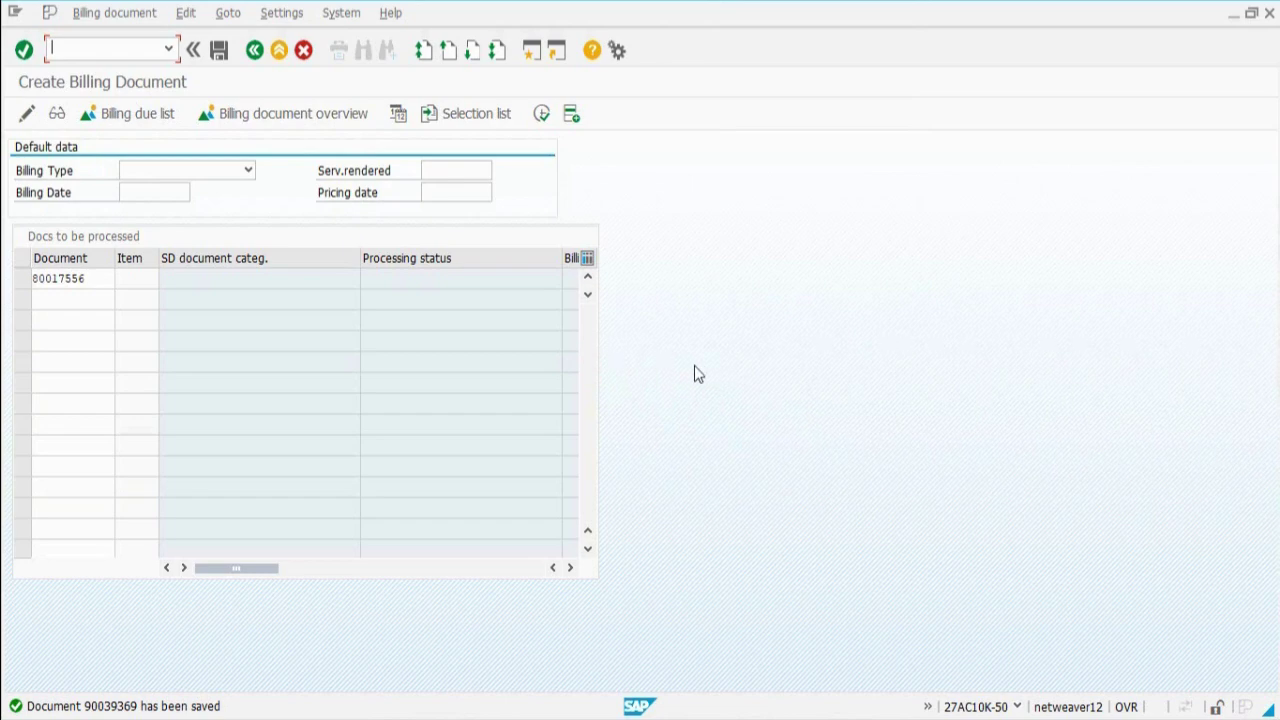
# Step: Switch from creating to displaying billing documents and show the saved invoice's item overview
pyautogui.click(133, 25)
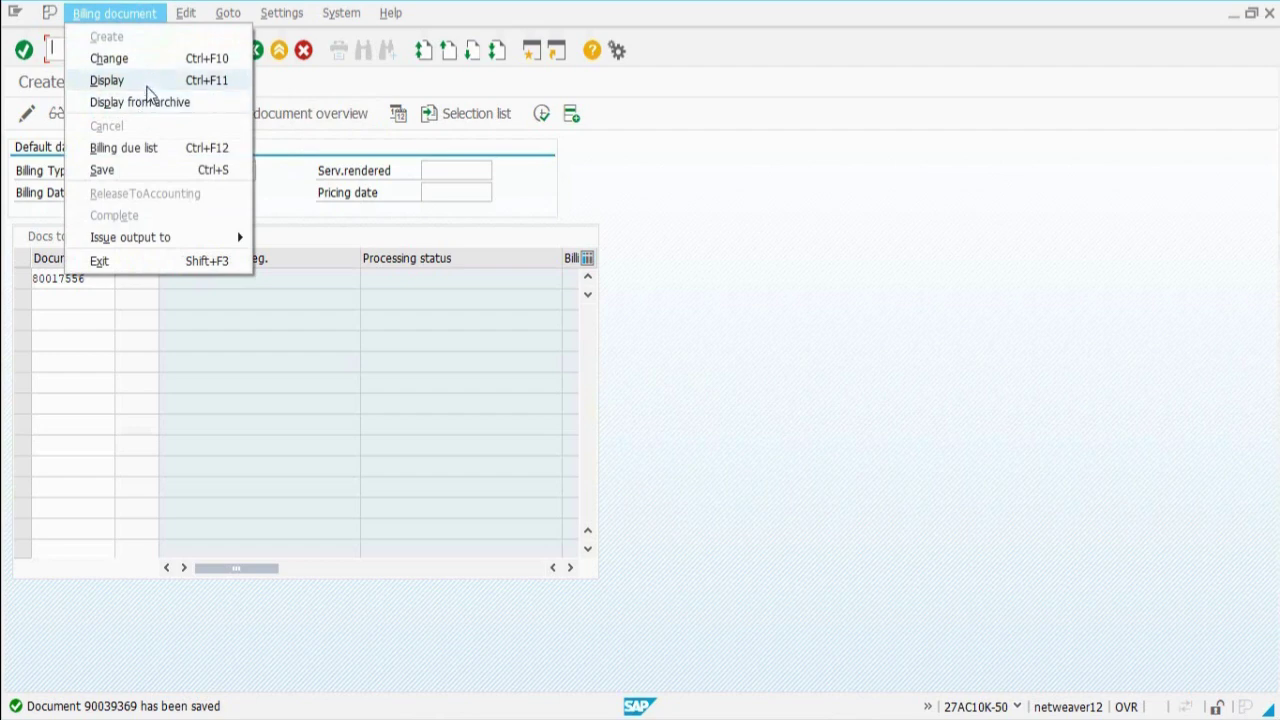
pyautogui.click(147, 86)
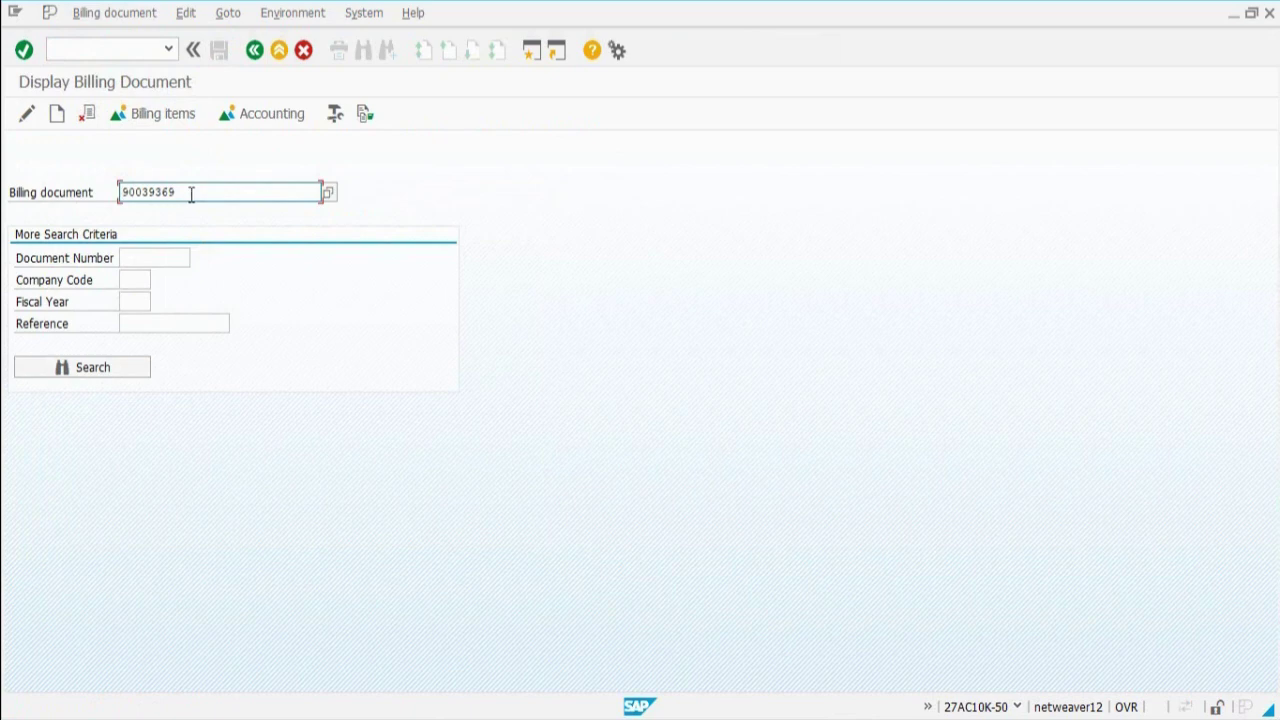
pyautogui.press('Return')
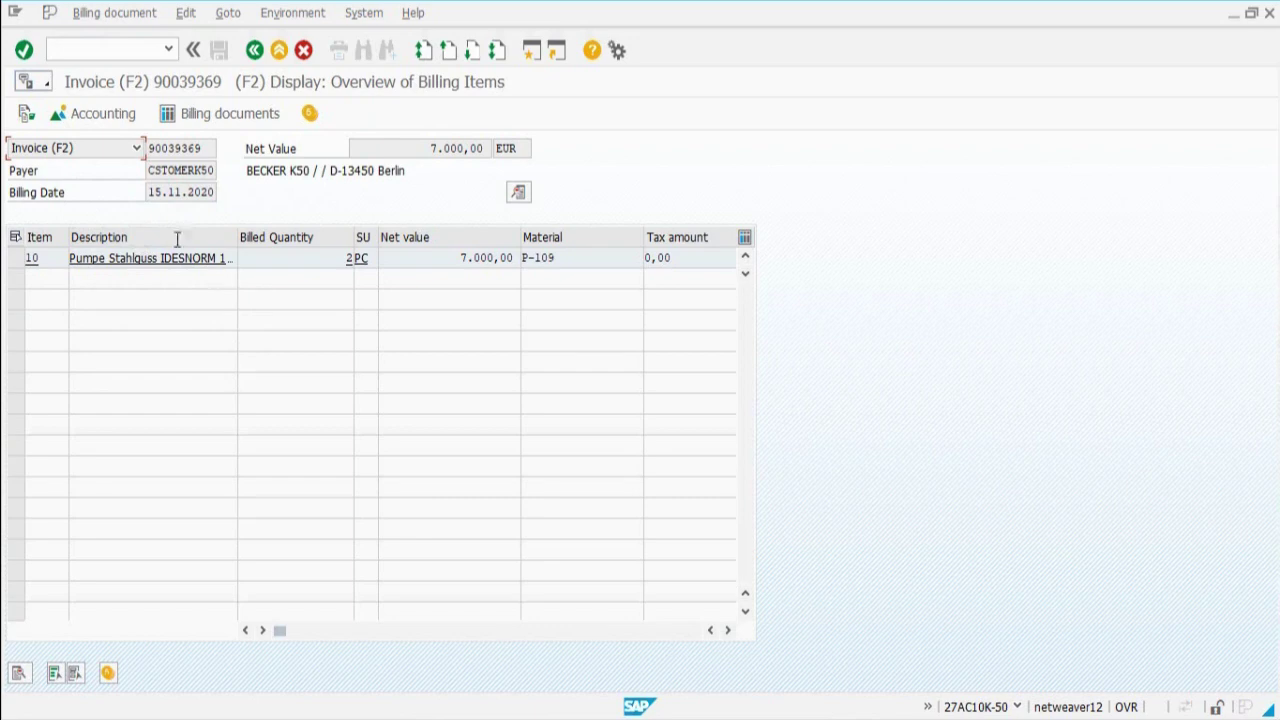
# Step: Open the invoice's accounting document to examine its customer and revenue postings, and return to the main menu
pyautogui.click(104, 113)
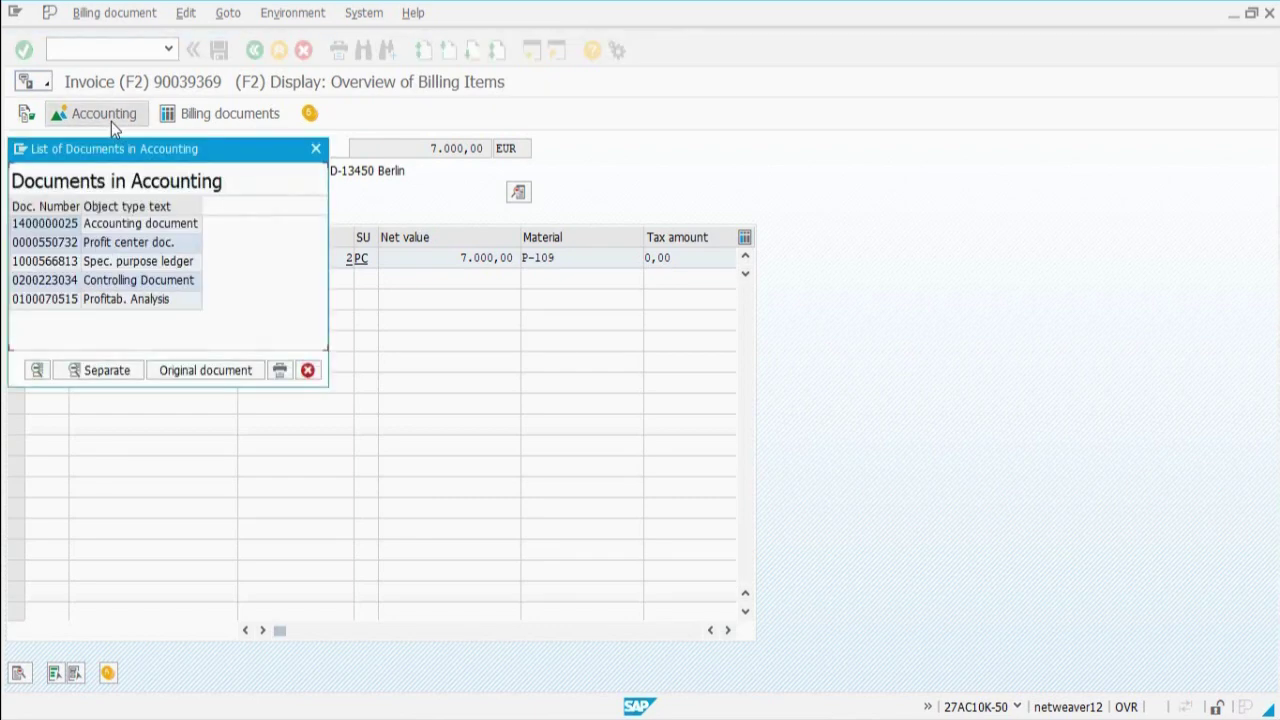
pyautogui.click(124, 225)
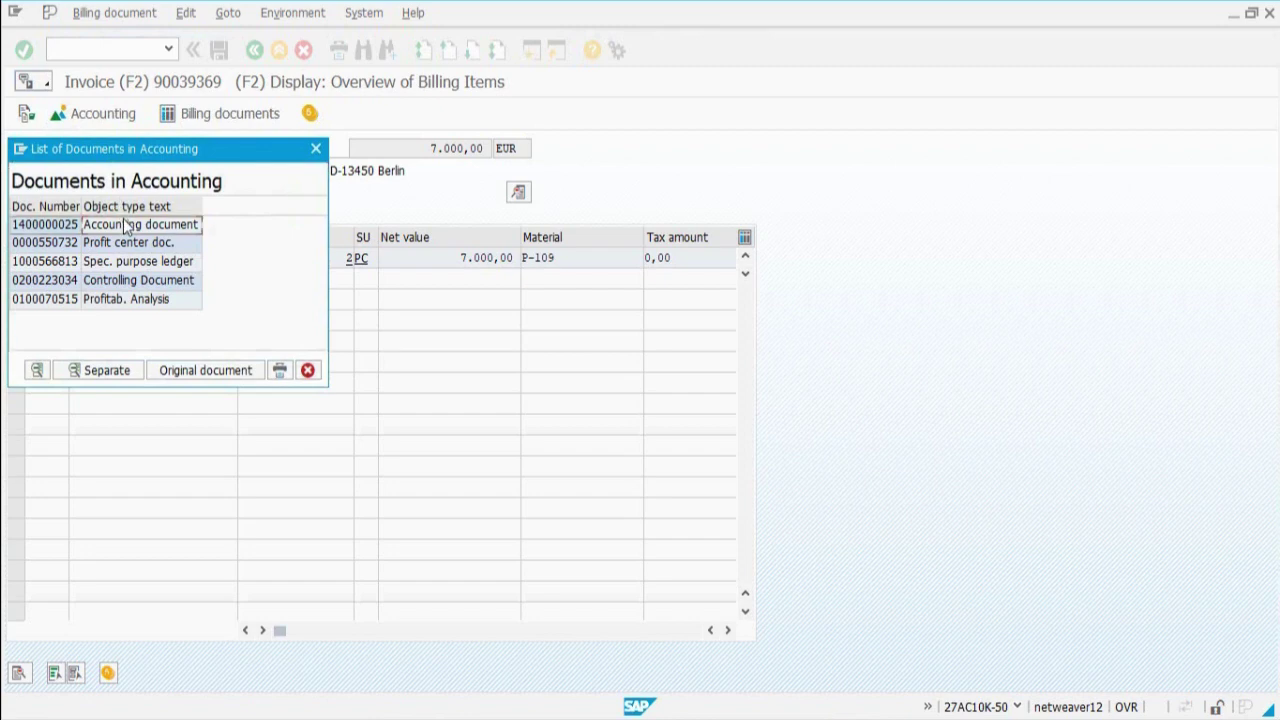
pyautogui.doubleClick(125, 226)
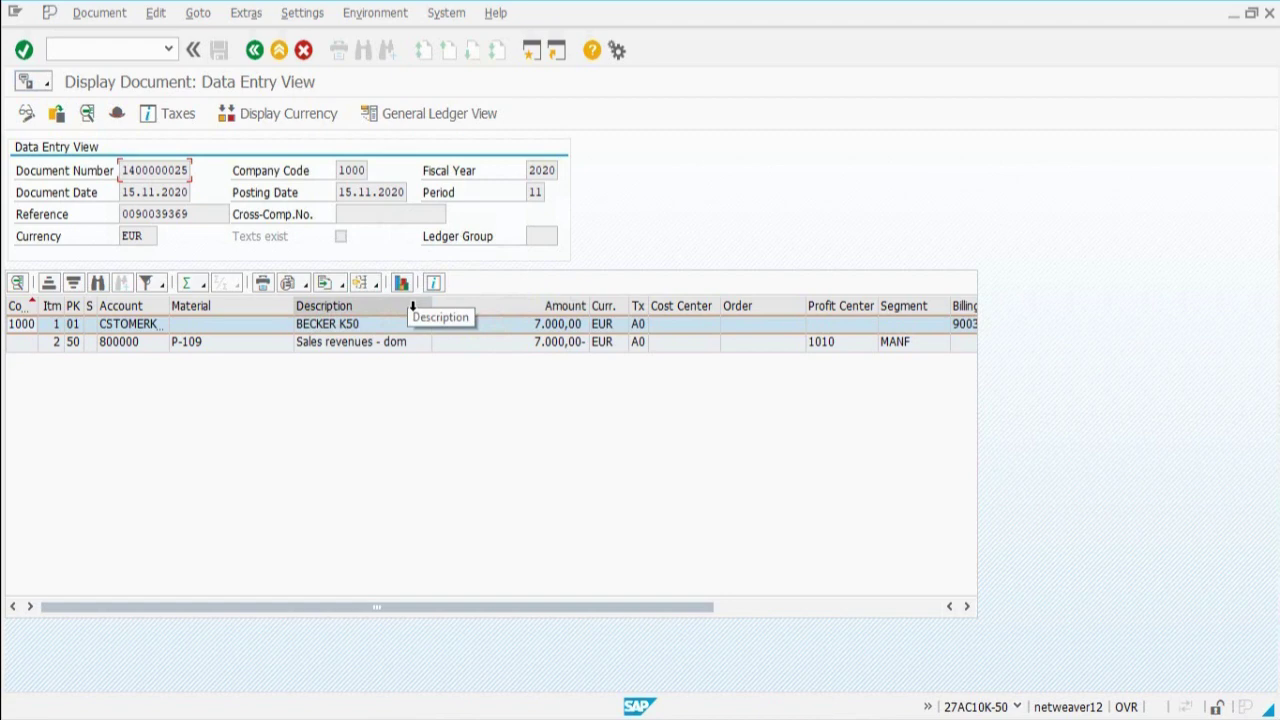
pyautogui.click(279, 49)
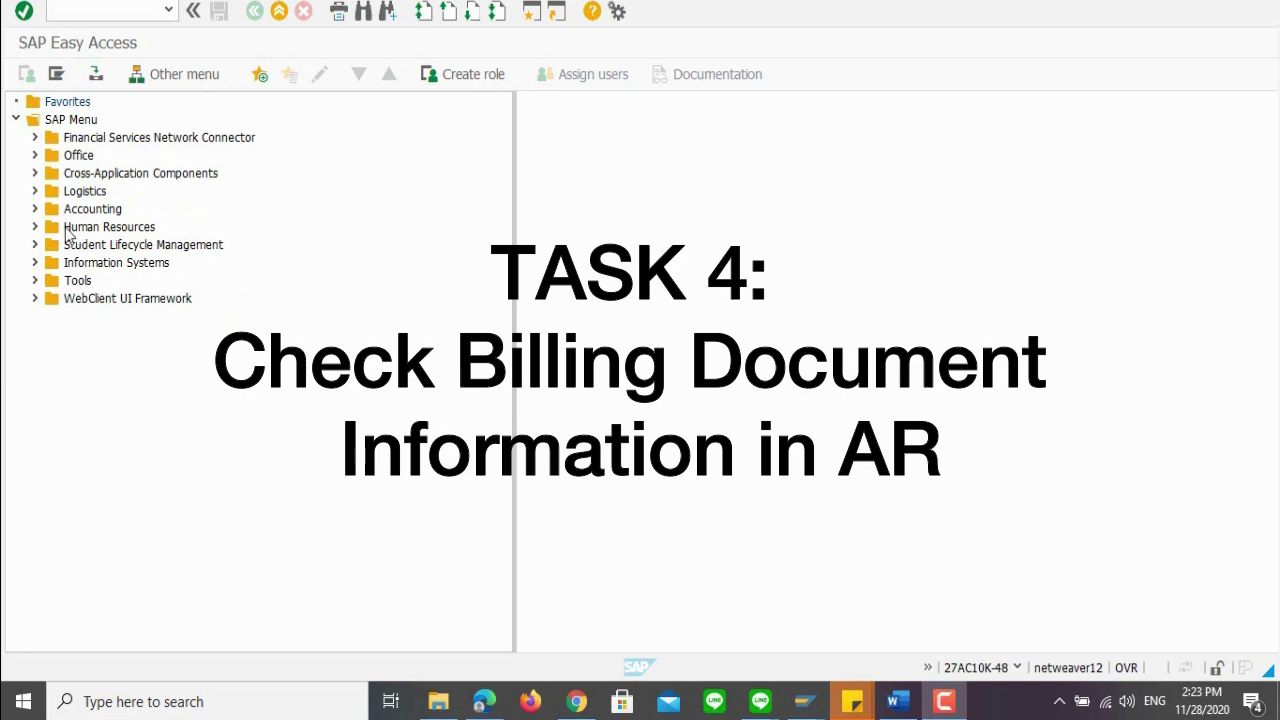
# Step: Open the Display/Change Line Items transaction under Accounting, Financial Accounting, Accounts Receivable, Account
pyautogui.click(33, 211)
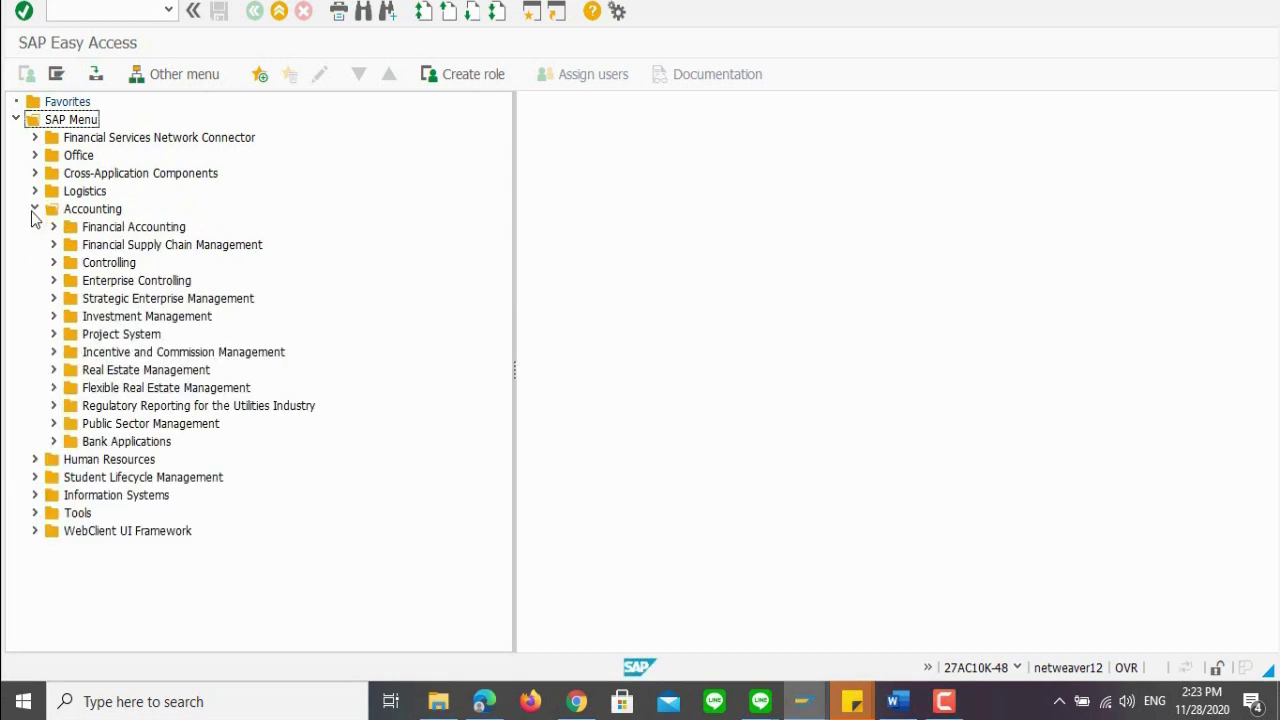
pyautogui.click(54, 228)
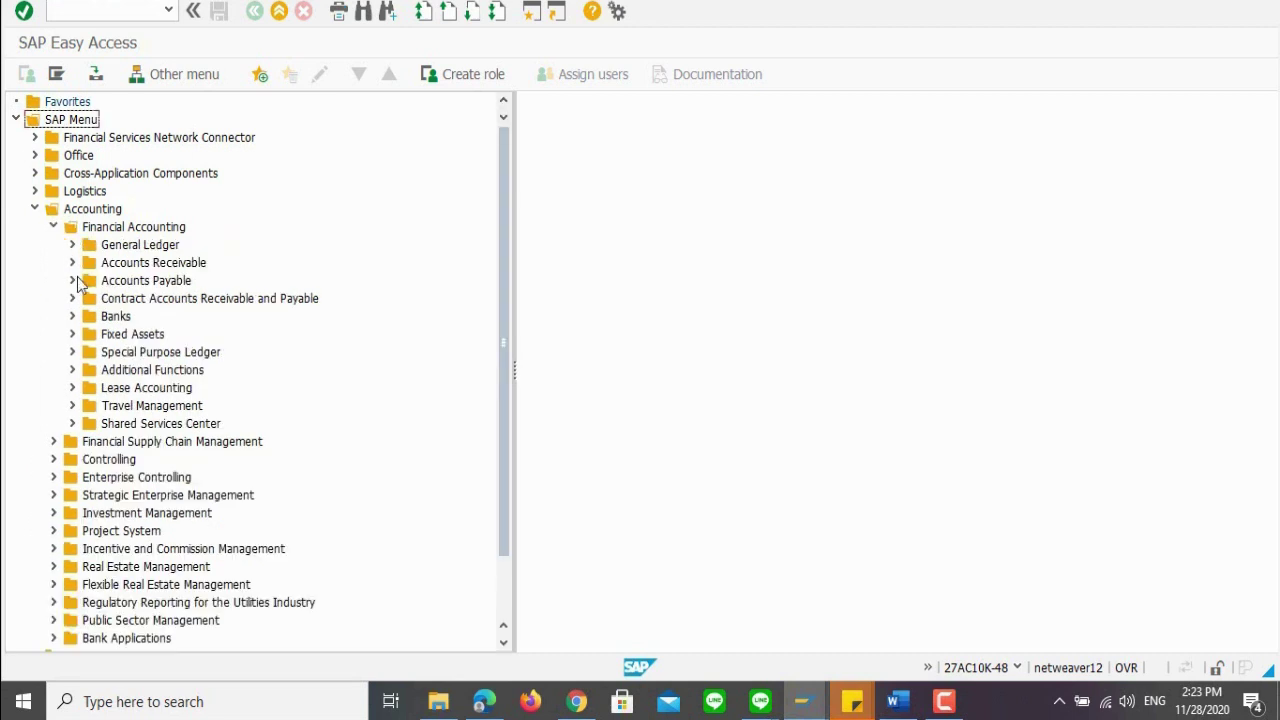
pyautogui.click(73, 263)
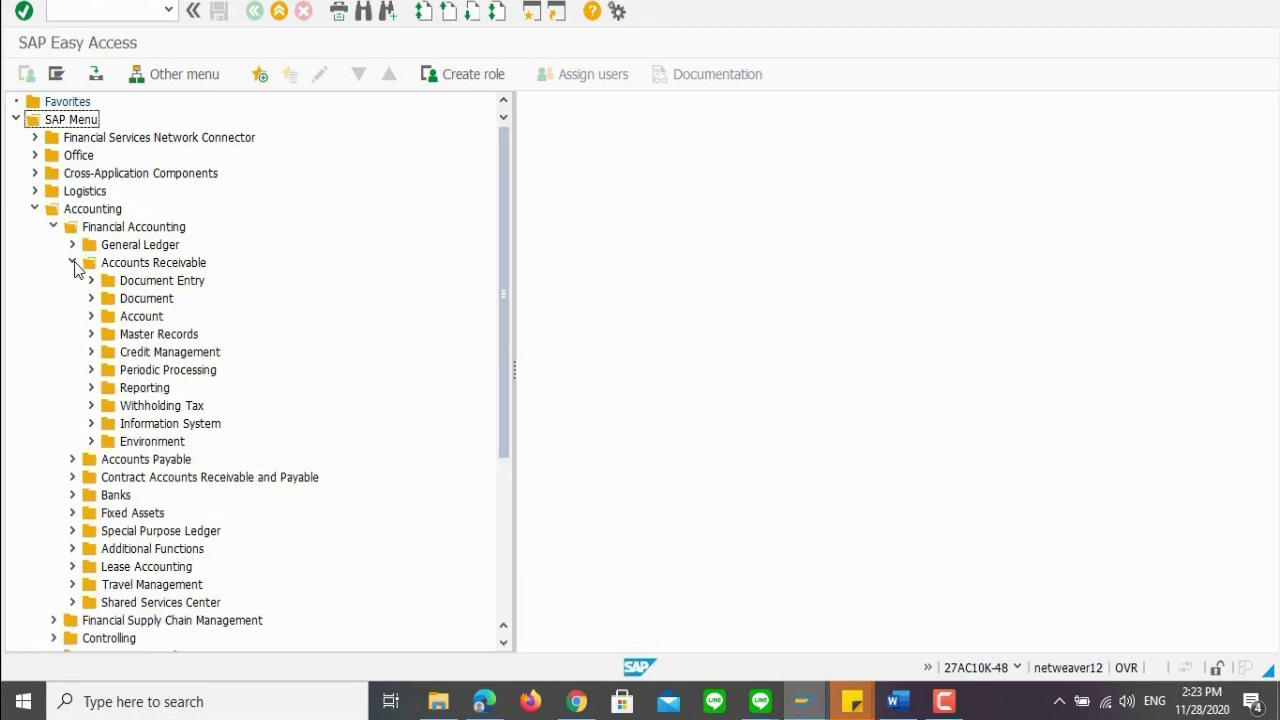
pyautogui.click(91, 316)
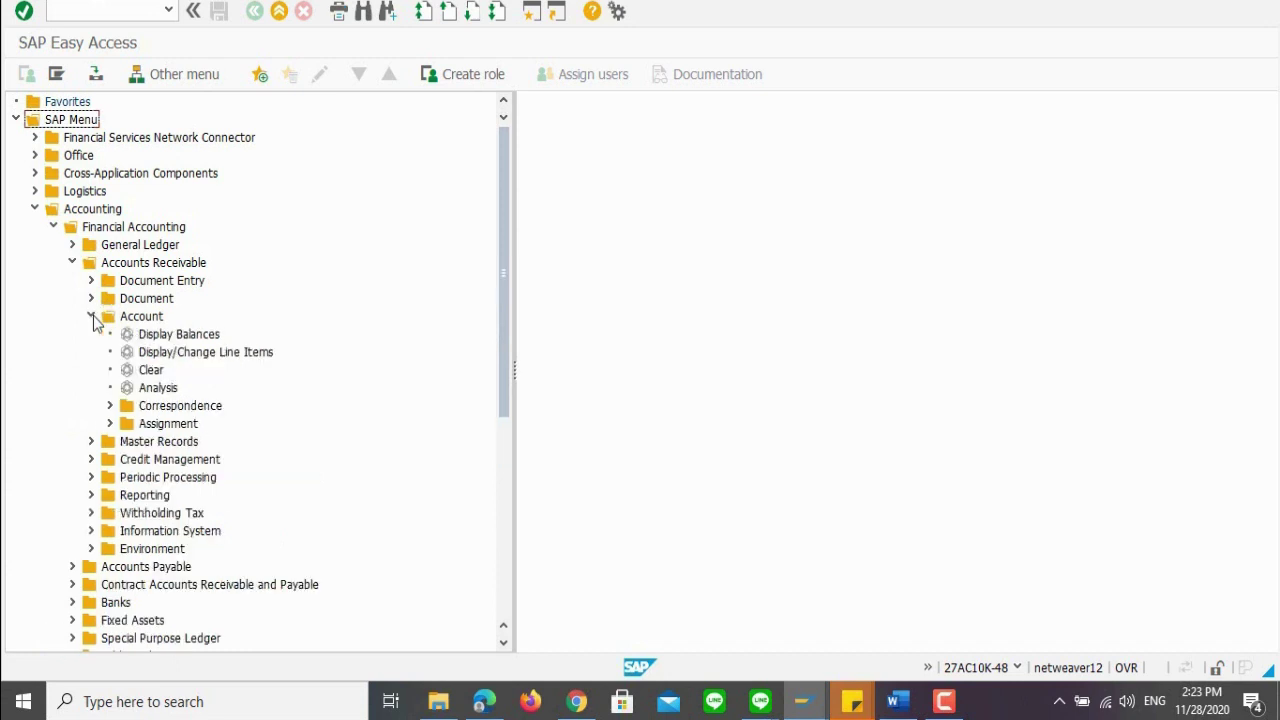
pyautogui.doubleClick(155, 354)
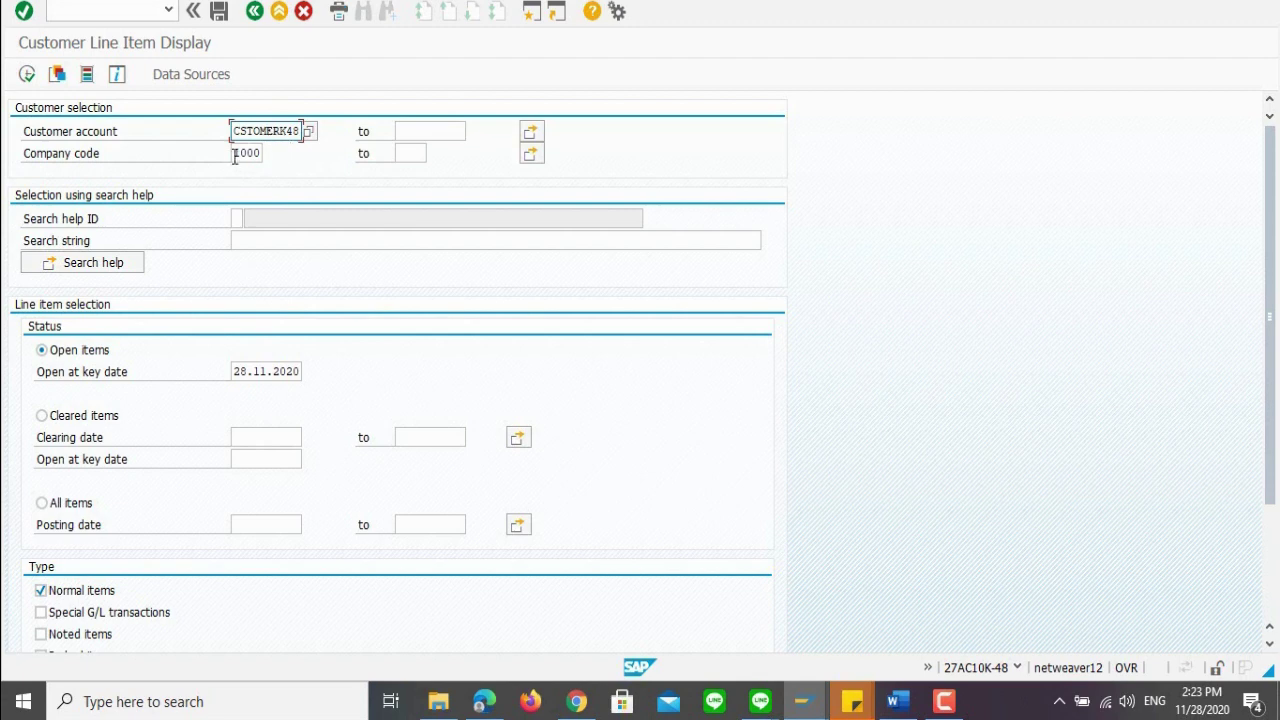
# Step: Set the open-item key date to 05.12.2020 and list the customer's open line items in company code 1000
pyautogui.click(241, 374)
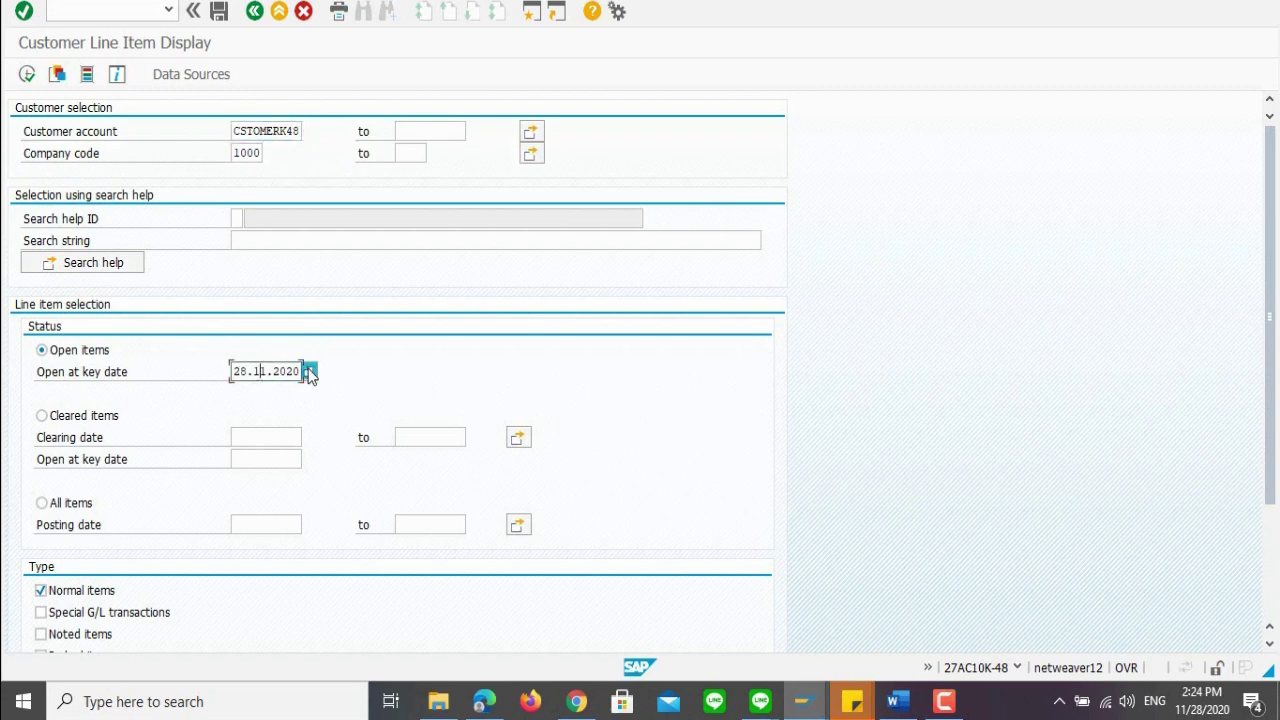
pyautogui.click(308, 372)
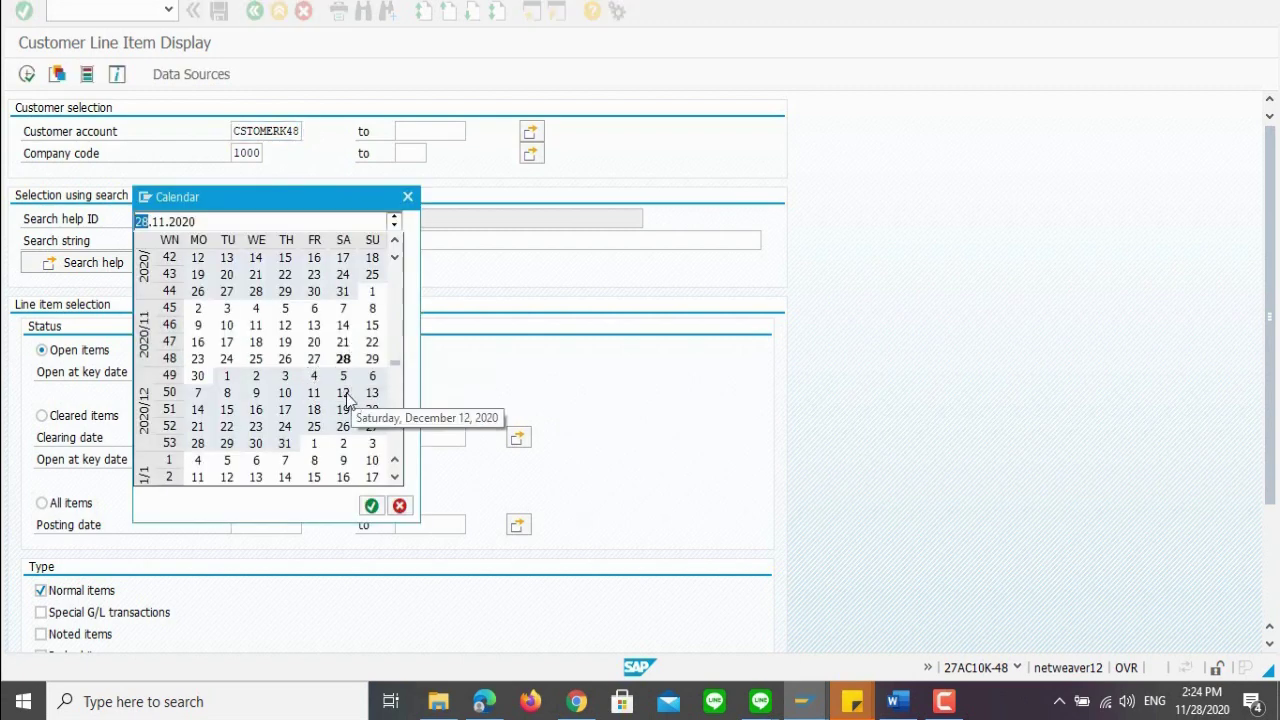
pyautogui.doubleClick(343, 376)
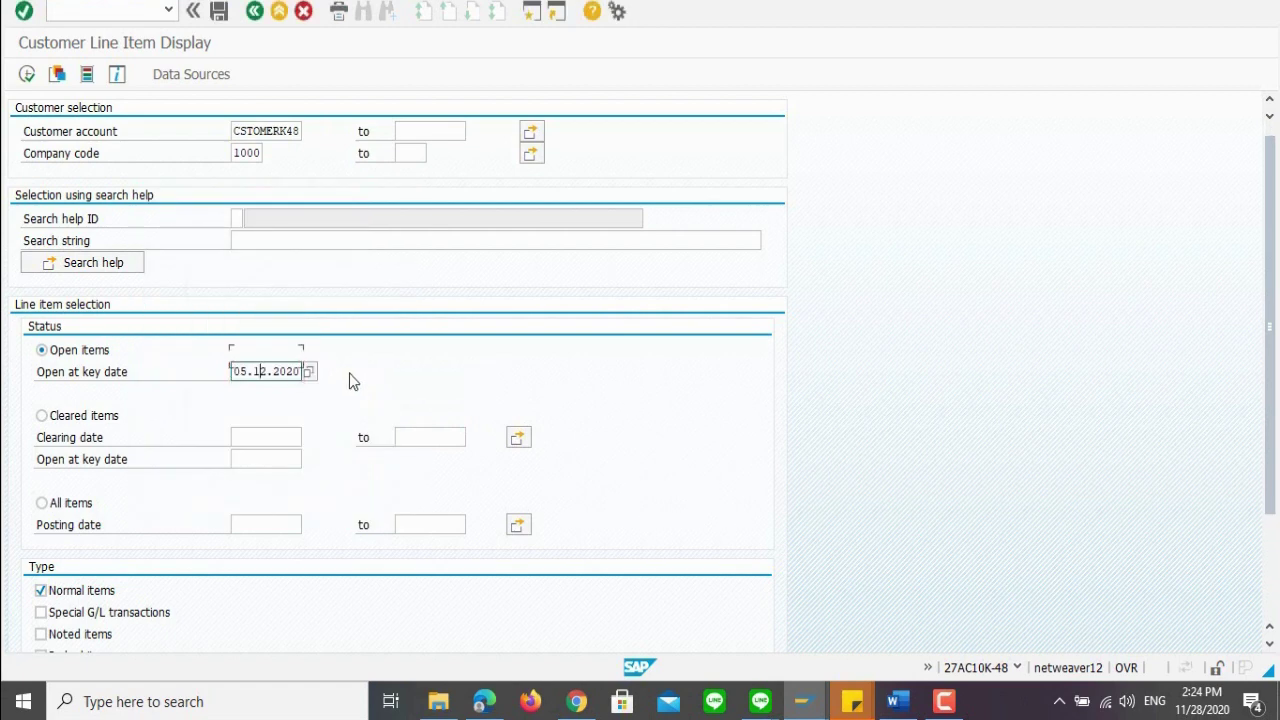
pyautogui.scroll(-1, 340, 372)
pyautogui.scroll(1, 300, 330)
pyautogui.click(27, 74)
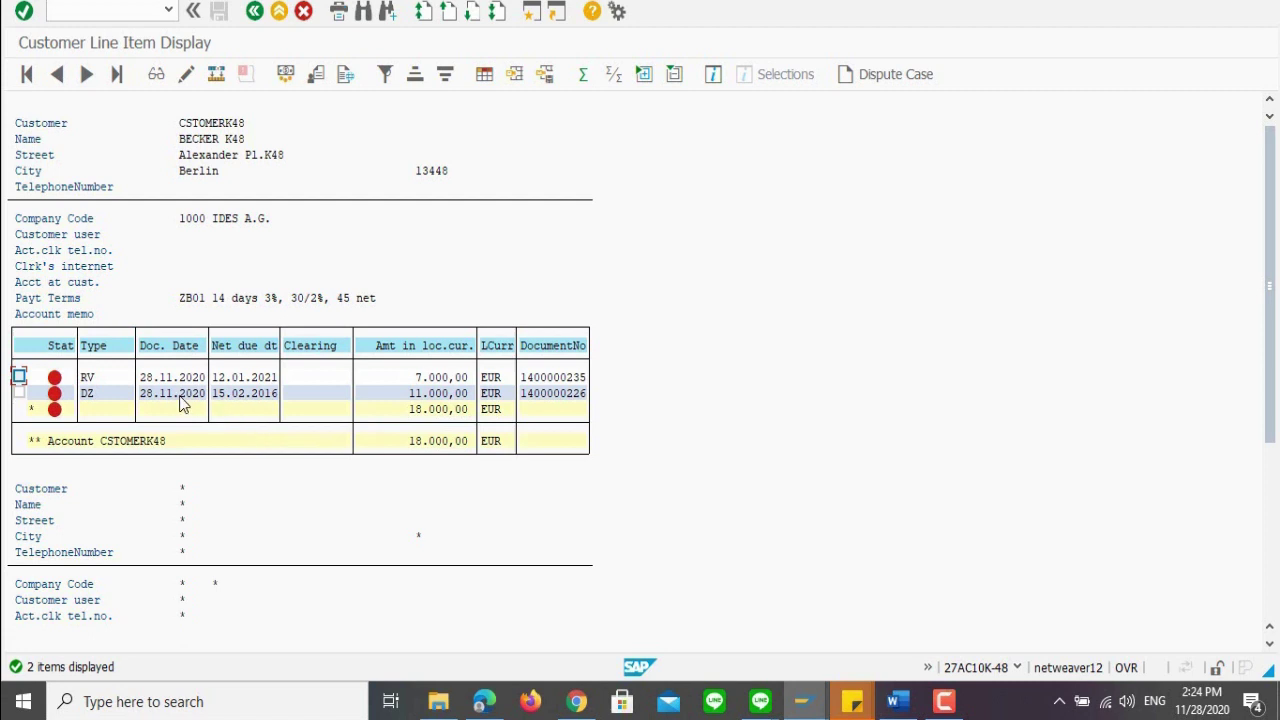
# Step: Open the RV line item of 7.000,00 EUR in document change mode and display its original billing document
pyautogui.click(19, 379)
pyautogui.click(262, 1)
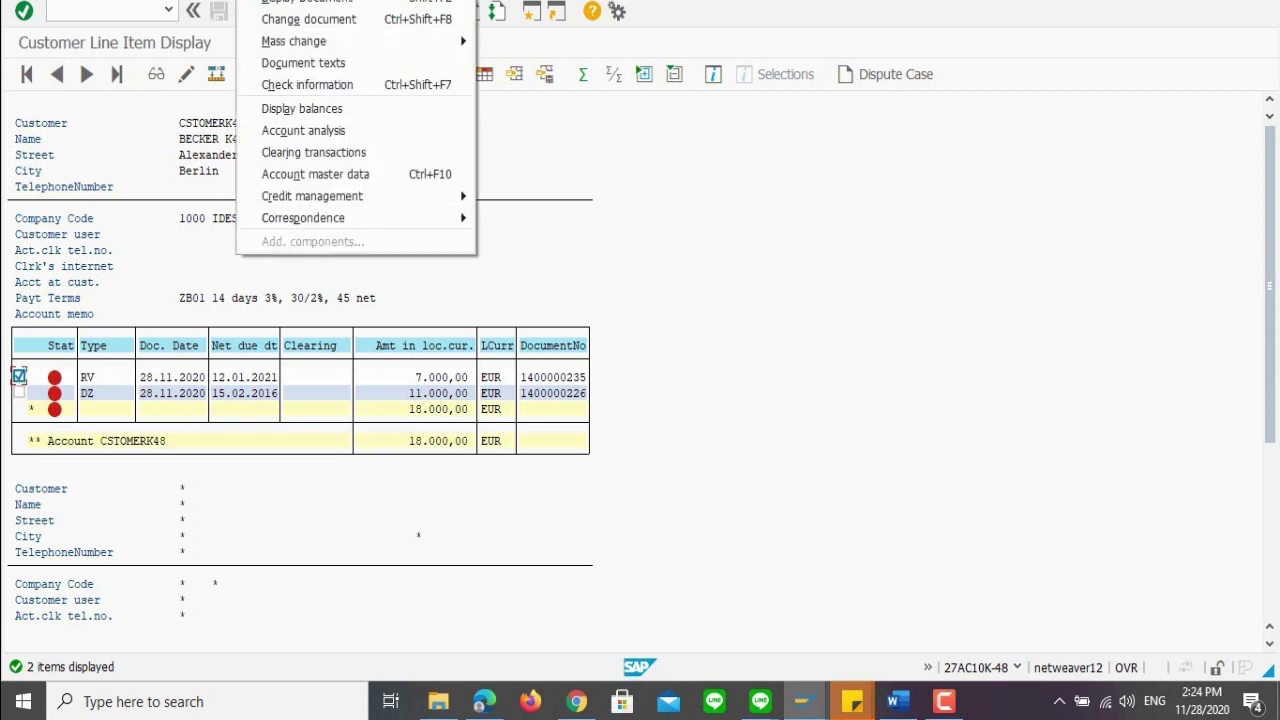
pyautogui.click(270, 20)
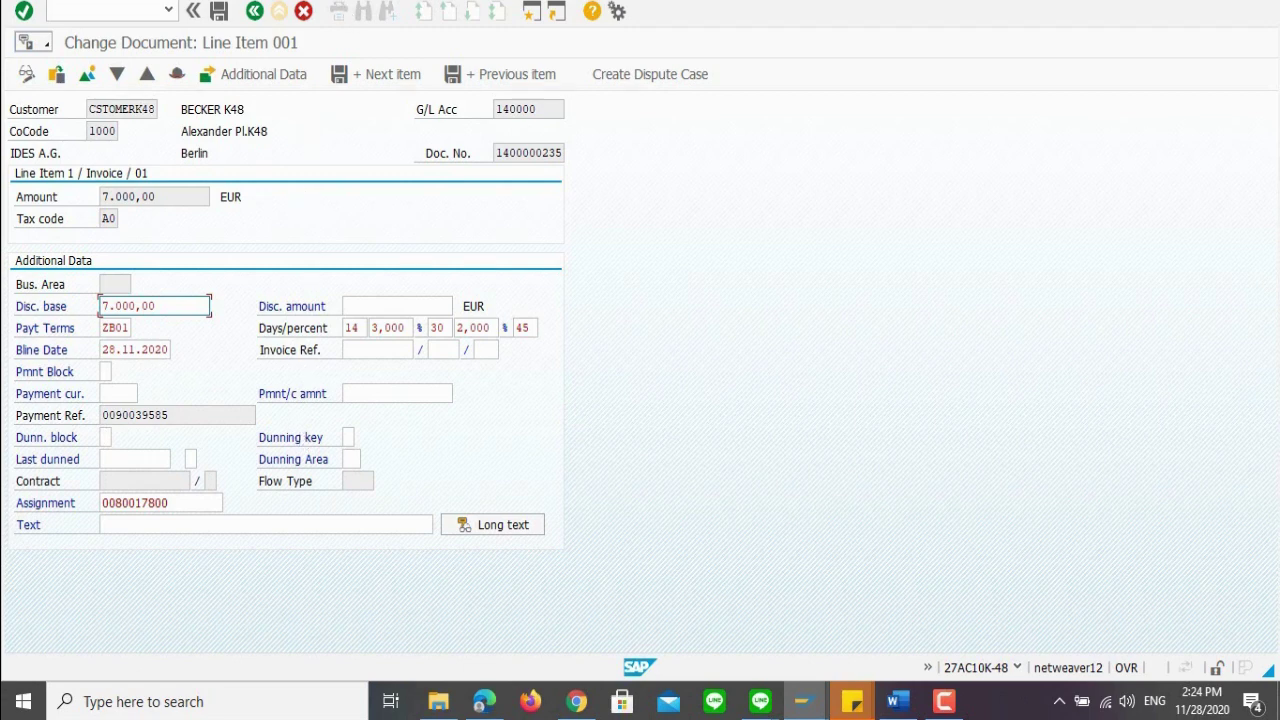
pyautogui.click(340, 4)
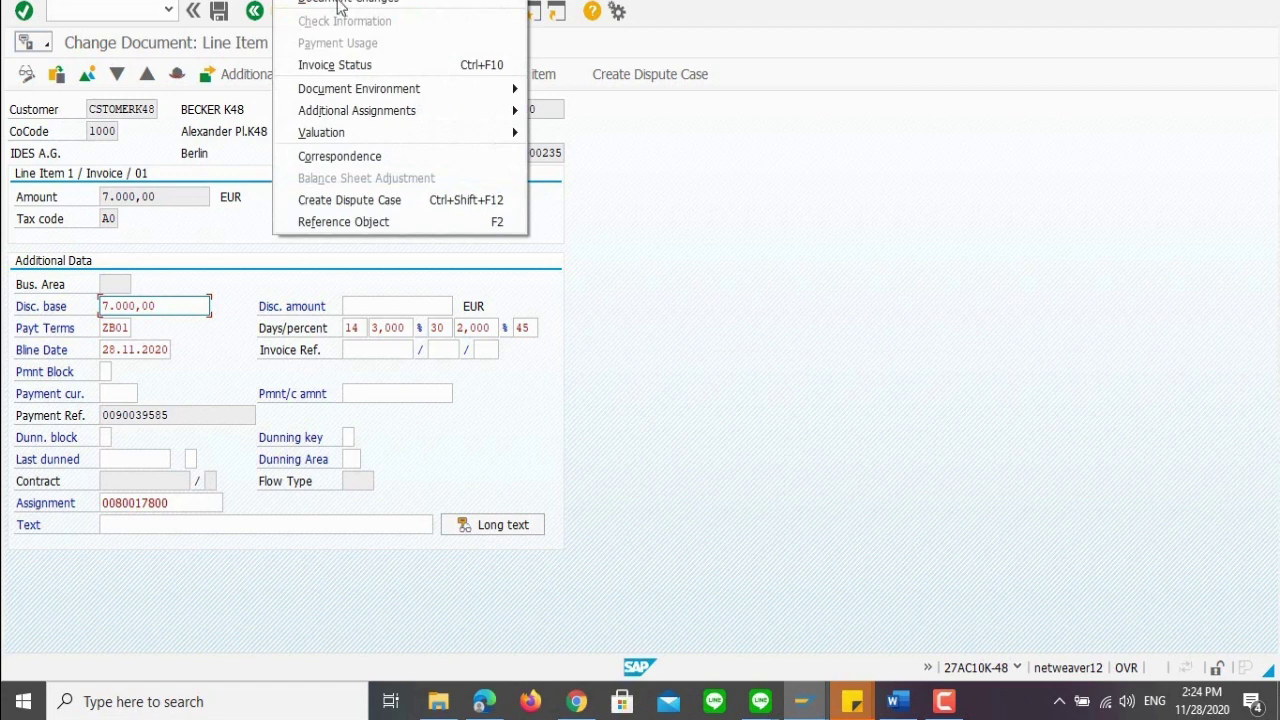
pyautogui.moveTo(366, 94)
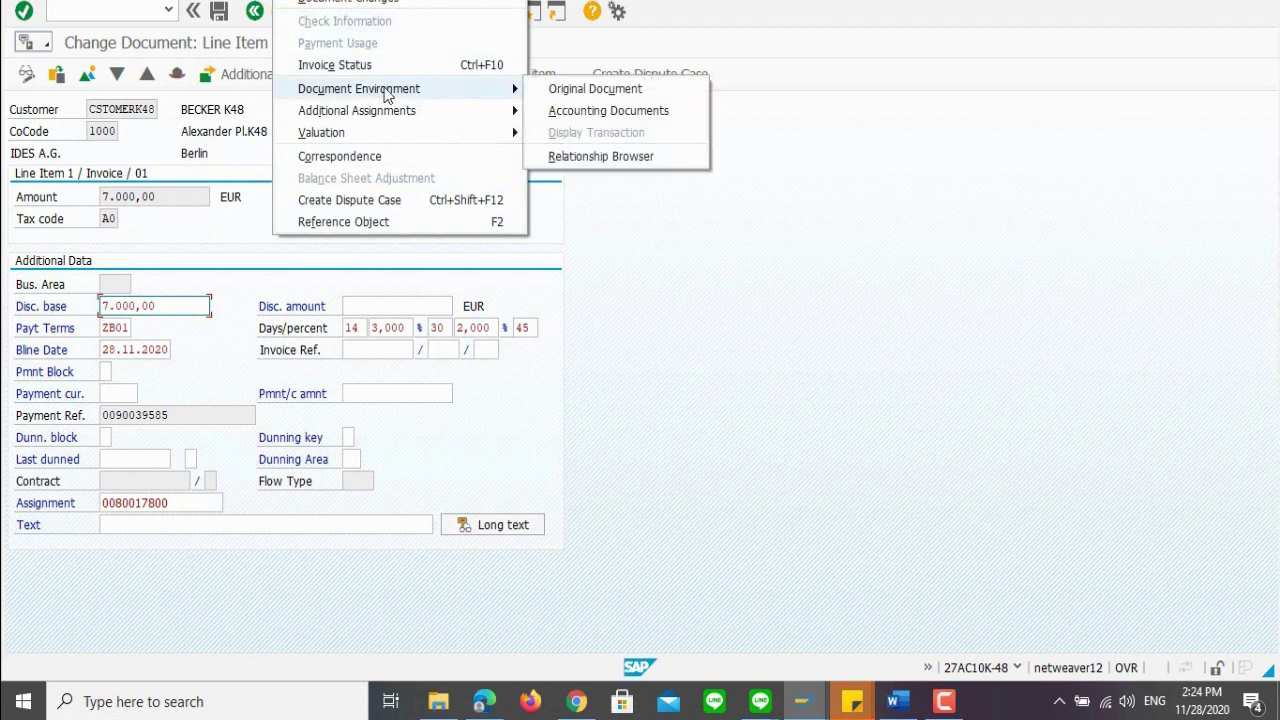
pyautogui.click(557, 90)
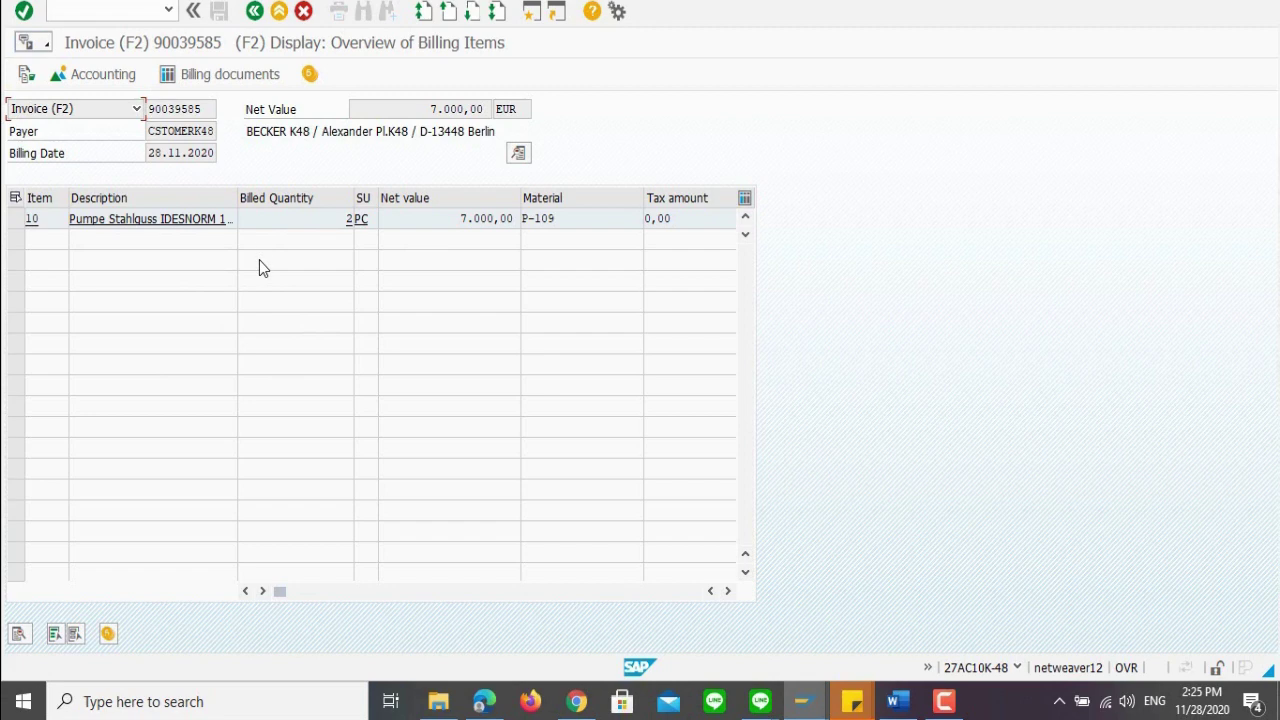
# Step: Display the invoice's document flow and select the invoice and its accounting document to review their status
pyautogui.click(312, 3)
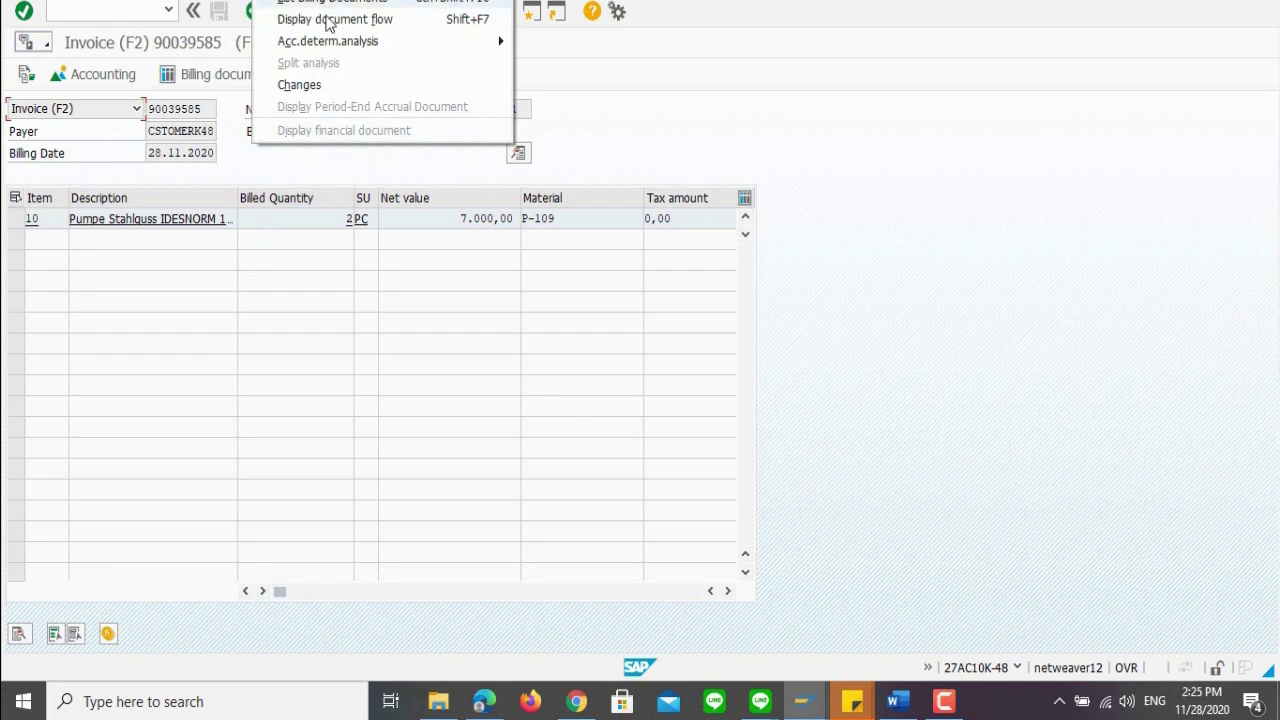
pyautogui.click(331, 24)
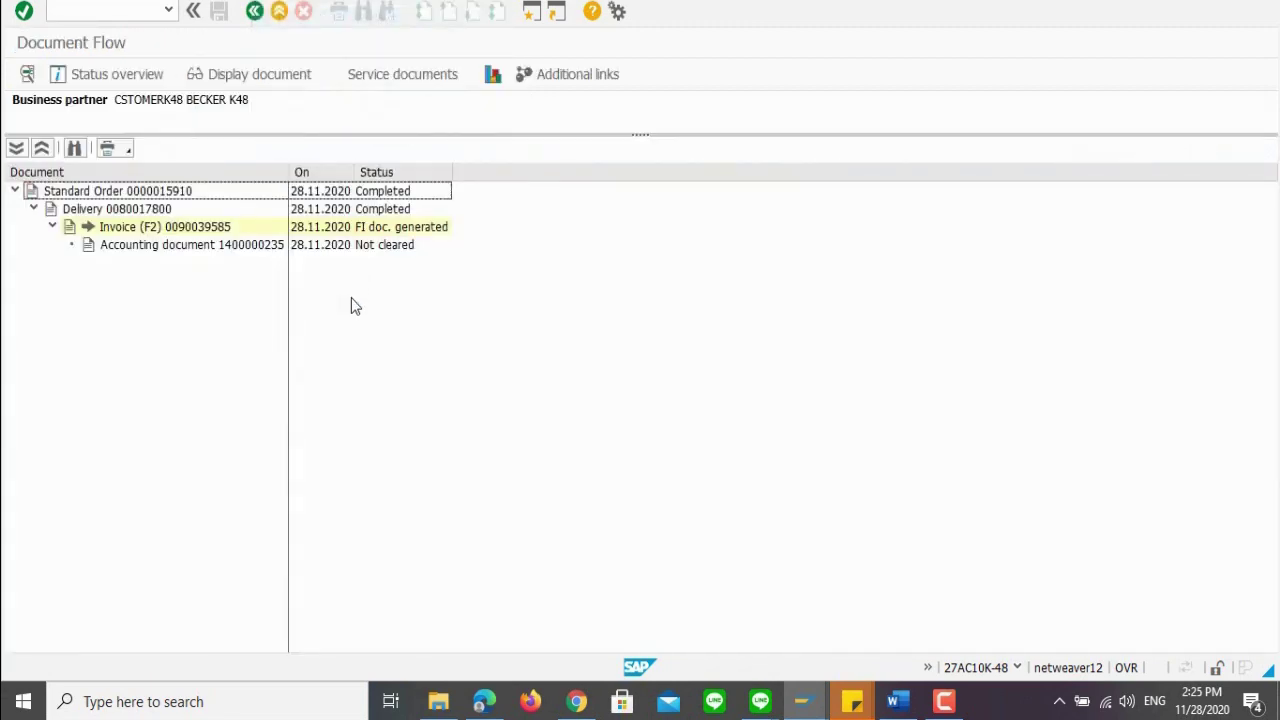
pyautogui.click(208, 231)
pyautogui.click(271, 251)
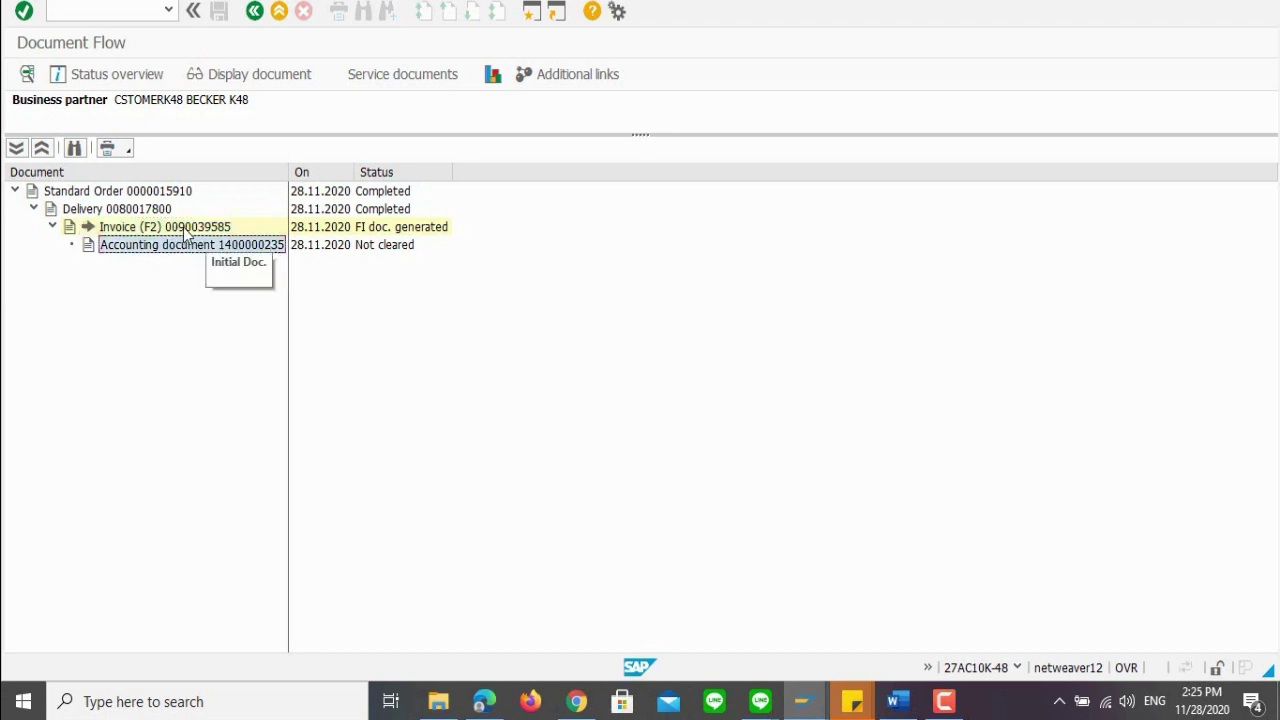